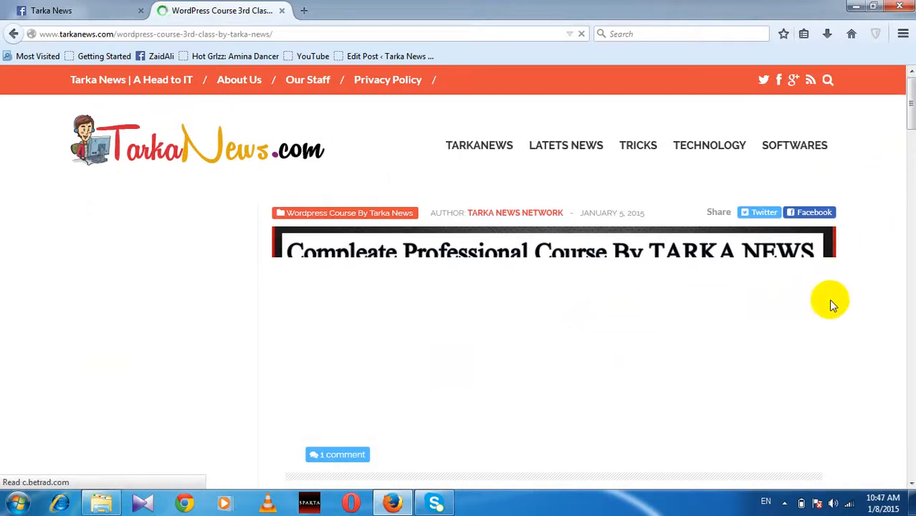
scroll(828, 299, "down", 3)
scroll(829, 299, "down", 10)
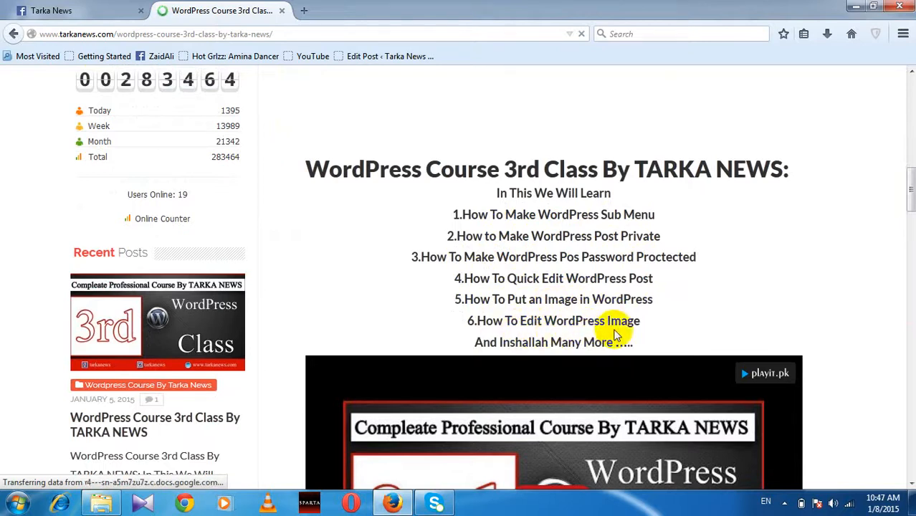
left_click(531, 376)
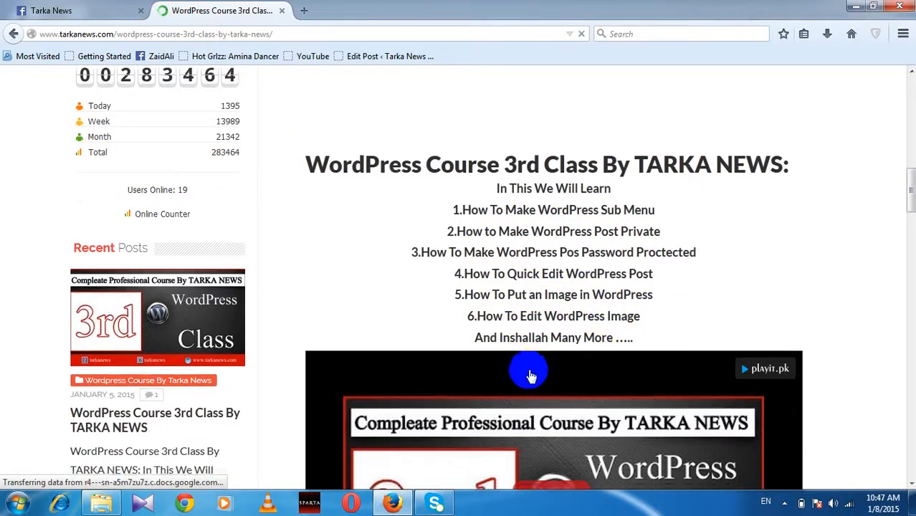
scroll(531, 373, "down", 4)
scroll(530, 358, "up", 1)
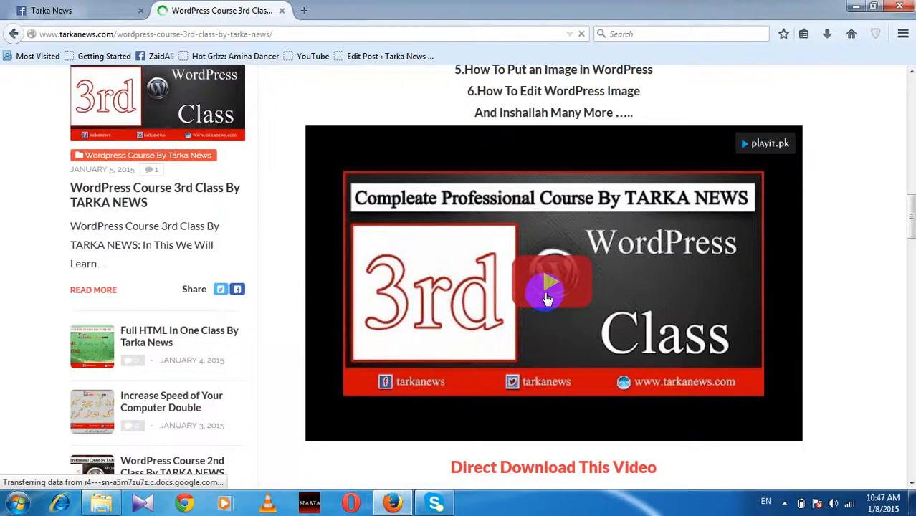
scroll(470, 395, "up", 3)
scroll(141, 177, "up", 10)
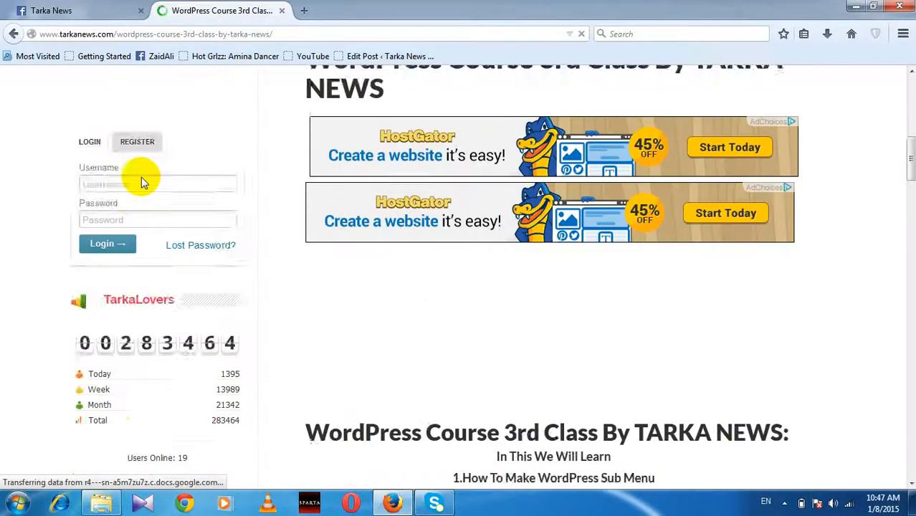
scroll(139, 175, "up", 1)
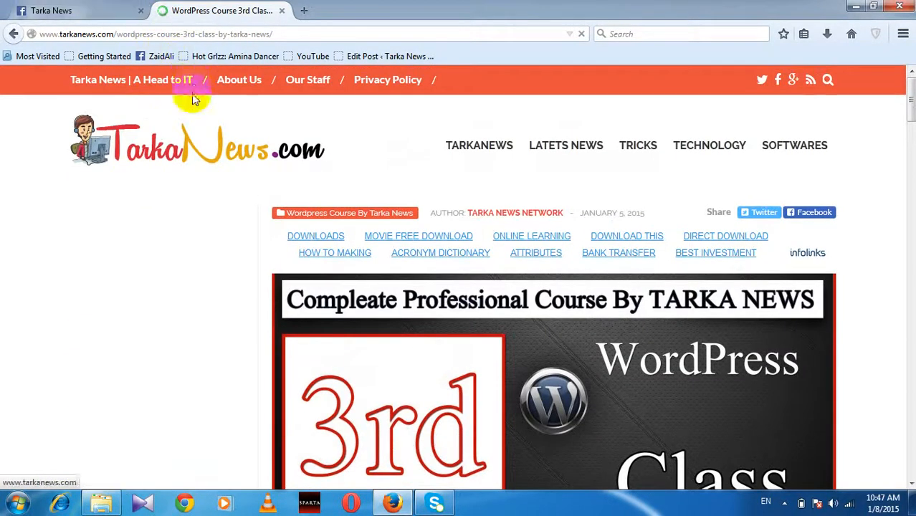
scroll(380, 304, "down", 1)
scroll(382, 305, "up", 1)
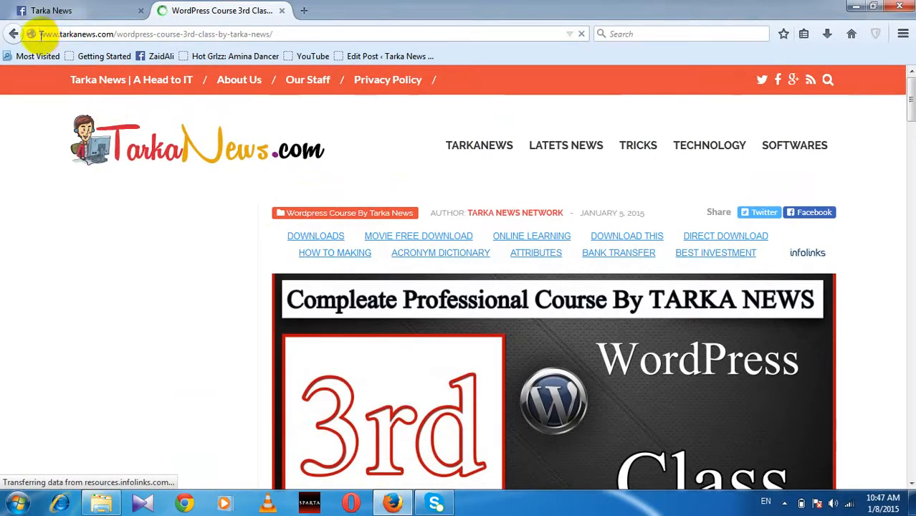
left_click_drag(40, 34, 99, 36)
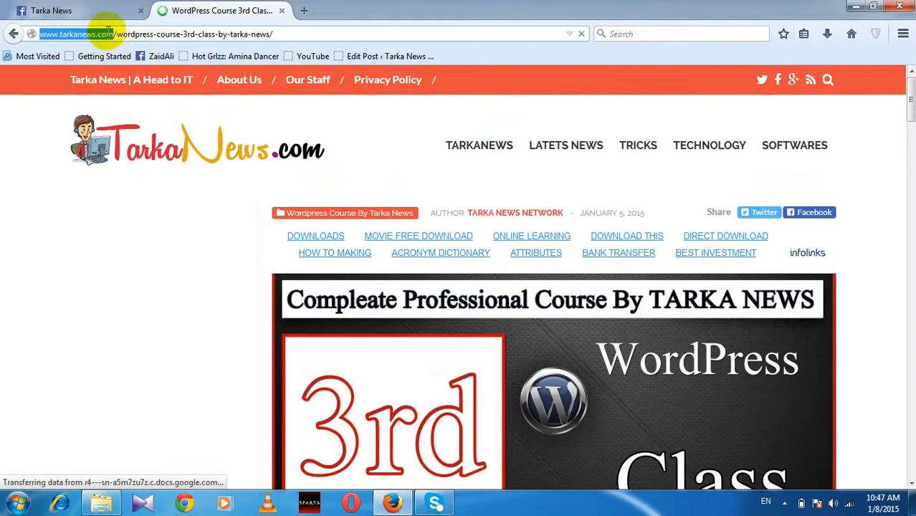
left_click(107, 33)
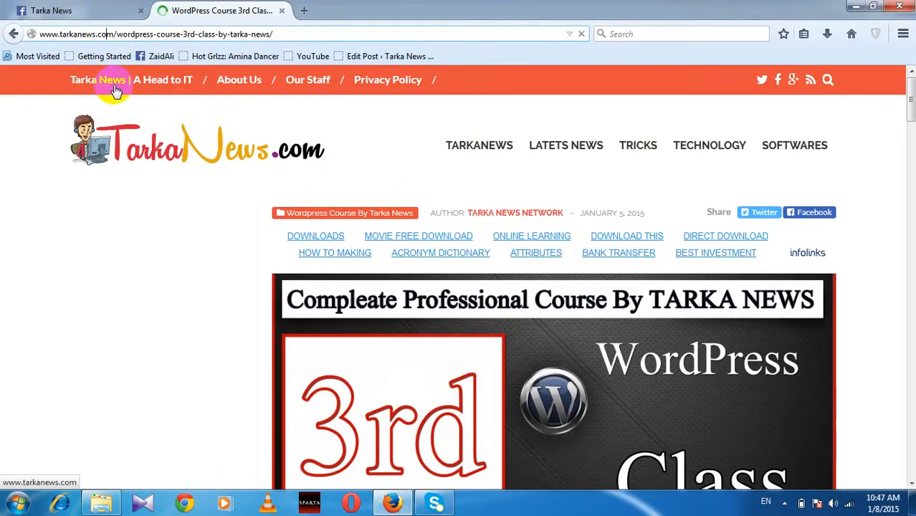
key("super+r")
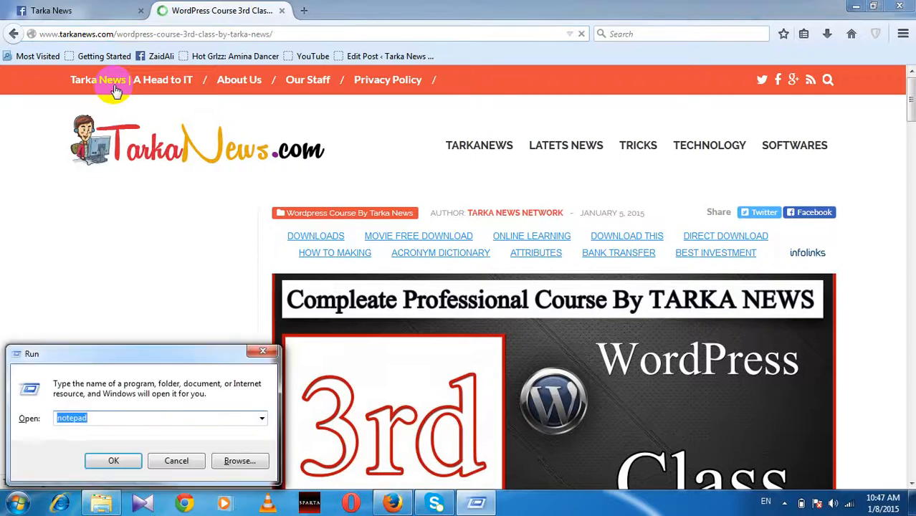
key("Return")
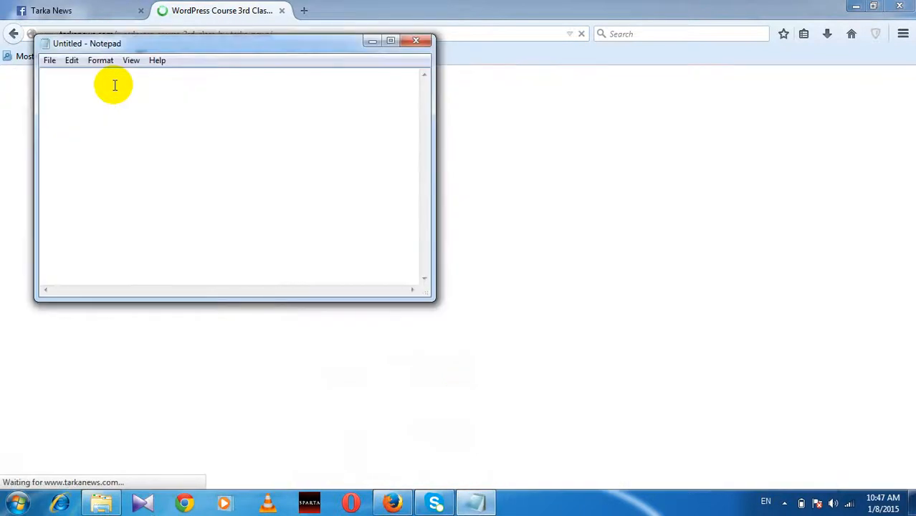
type("www.ta")
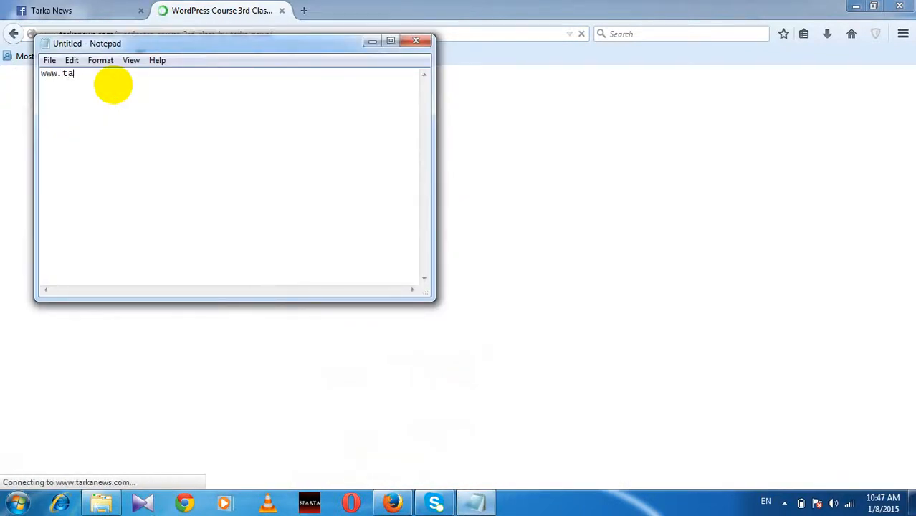
type("rkanews.com")
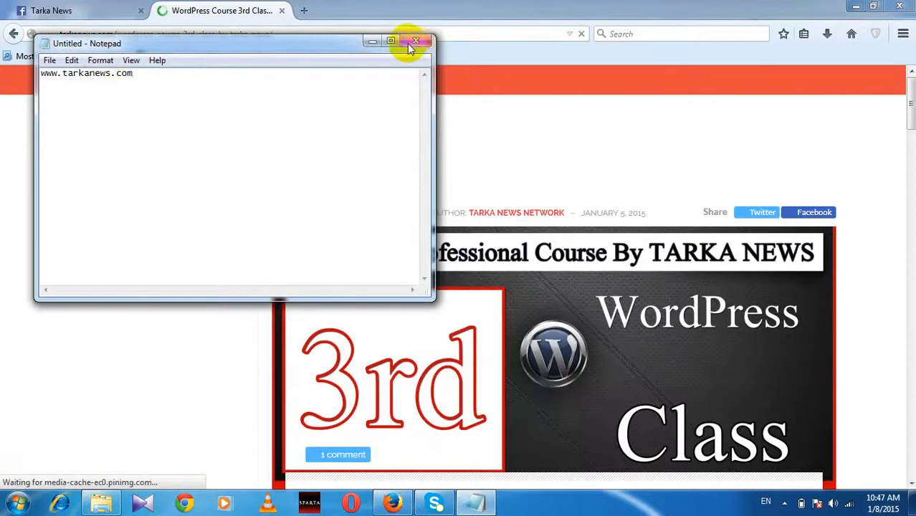
left_click(390, 41)
Step: Set all the note's text to Lucida Console size 72
key("ctrl+a")
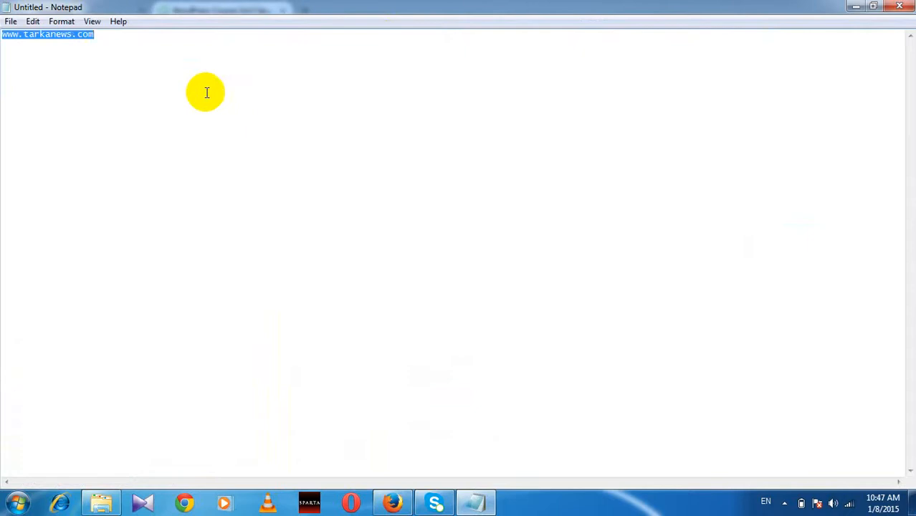
left_click(62, 23)
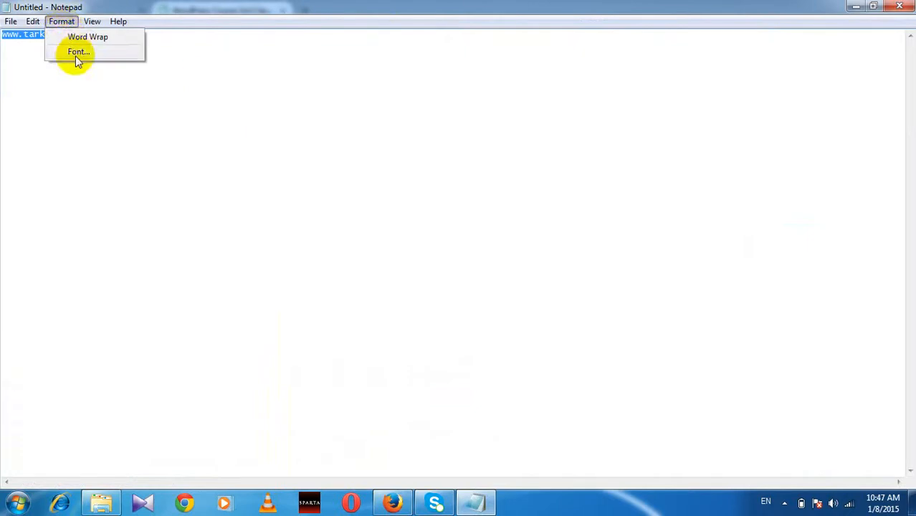
left_click(75, 55)
scroll(286, 212, "down", 3)
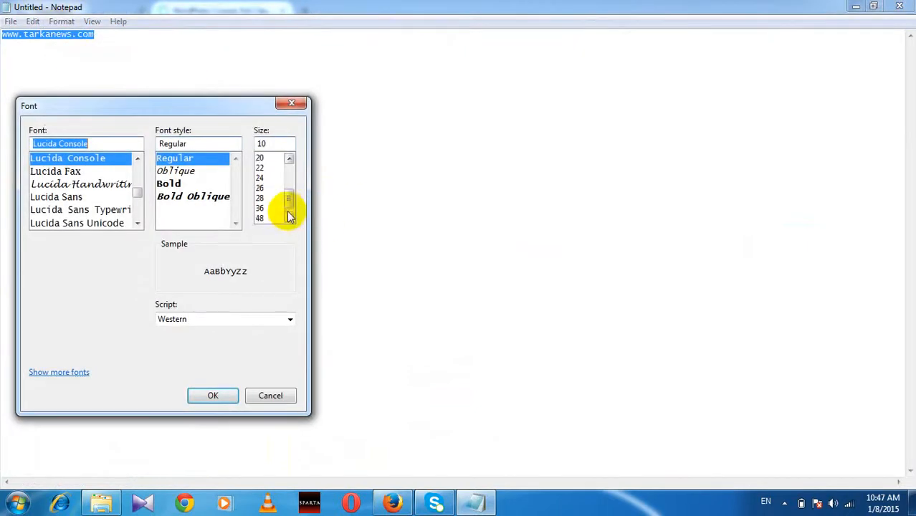
left_click(267, 218)
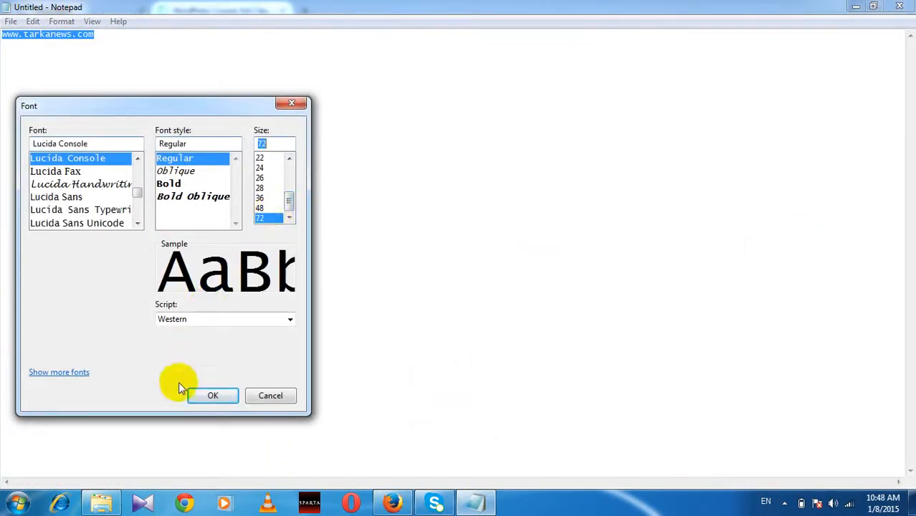
left_click(203, 396)
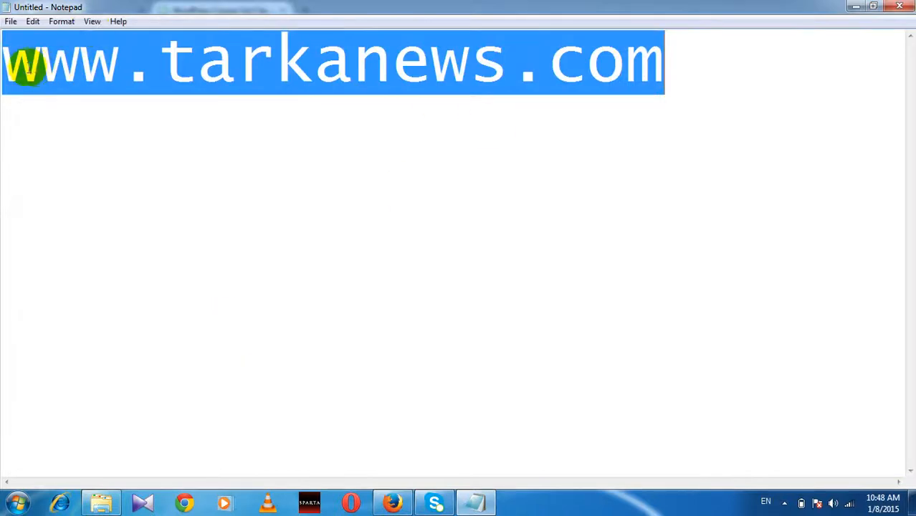
key("Delete")
left_click(5, 63)
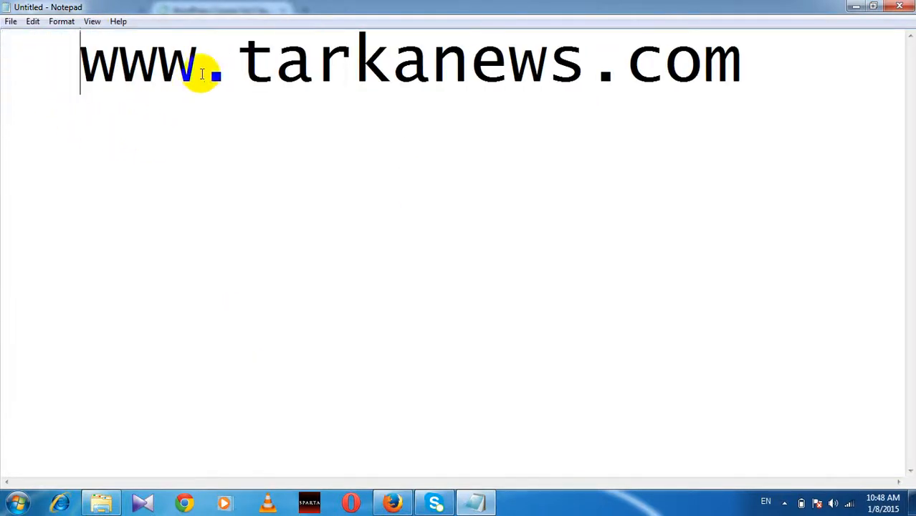
left_click_drag(200, 73, 89, 65)
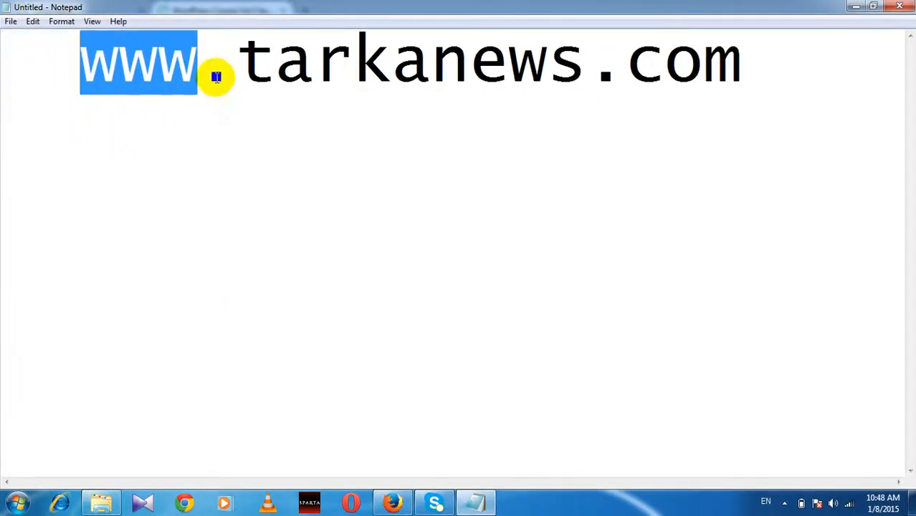
left_click(194, 65)
double_click(194, 65)
left_click(134, 66)
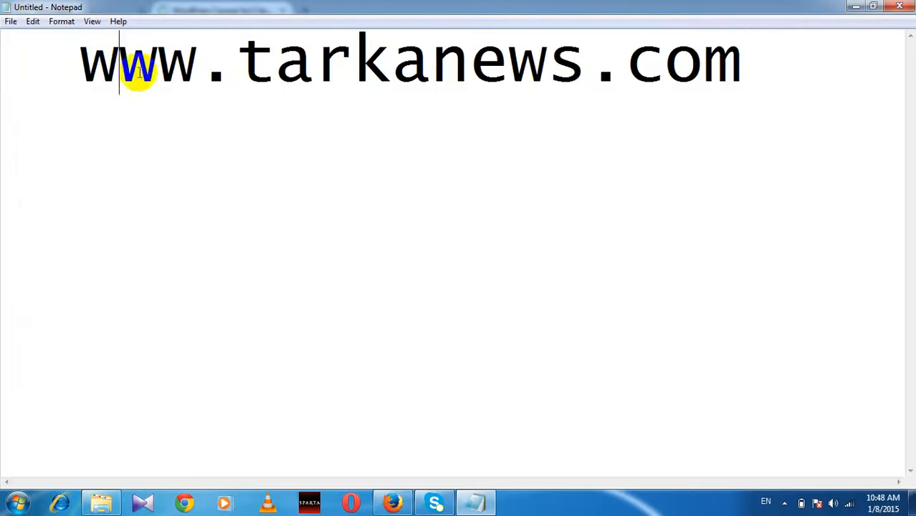
left_click_drag(216, 75, 86, 66)
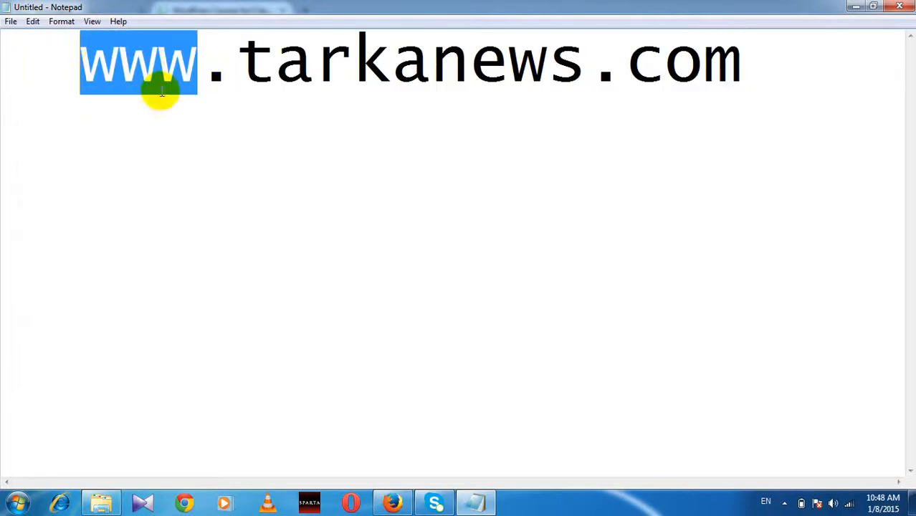
left_click(215, 64)
Step: Highlight the tarkanews domain name, then the com ending and tarkanews.com
left_click_drag(231, 61, 584, 80)
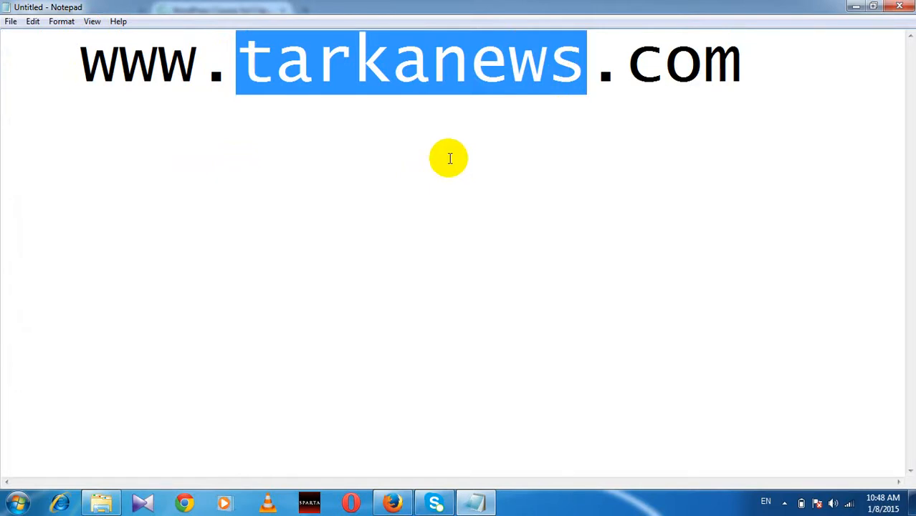
left_click(338, 69)
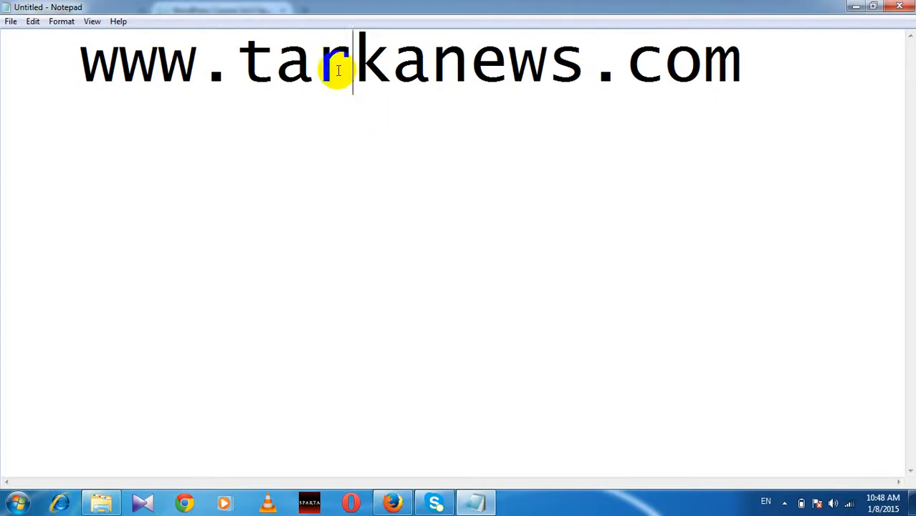
left_click_drag(645, 86, 709, 69)
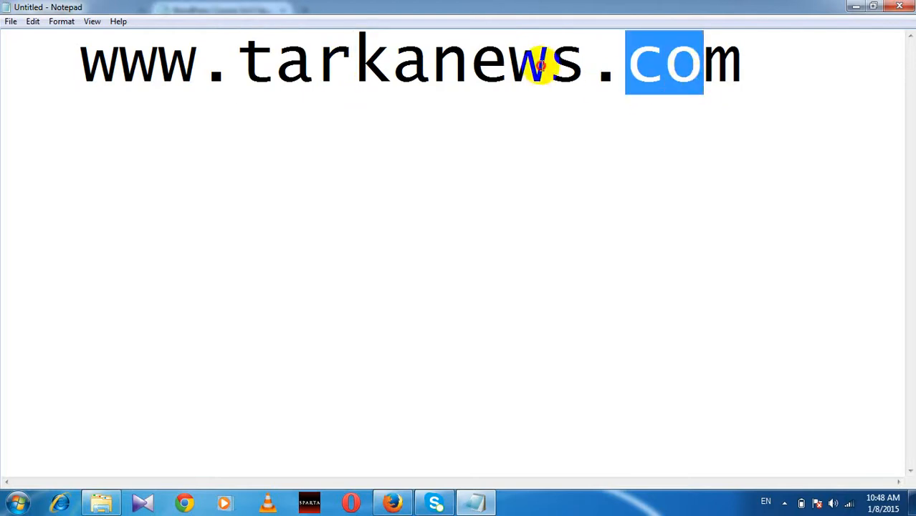
left_click(547, 65)
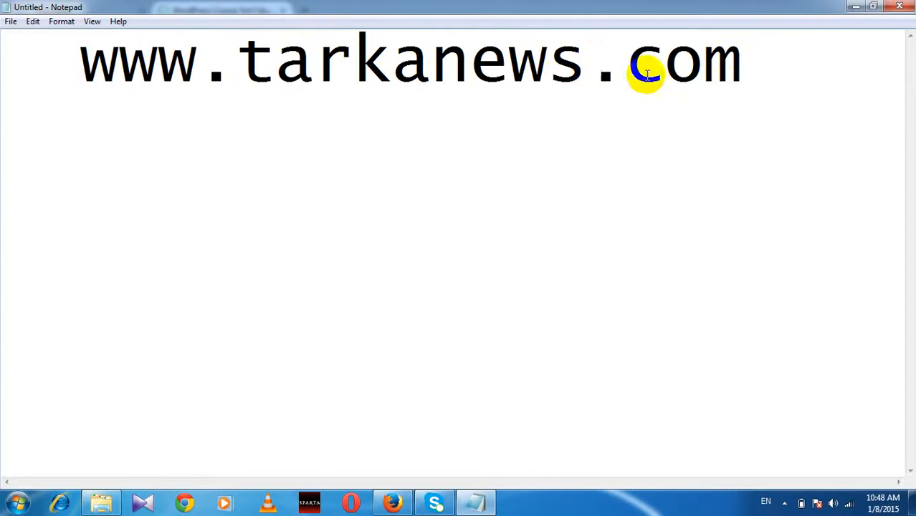
left_click_drag(731, 66, 633, 54)
left_click(388, 75)
left_click(509, 79)
Step: Highlight the com ending again, then nearly the whole address, and clear the selection
left_click(647, 103)
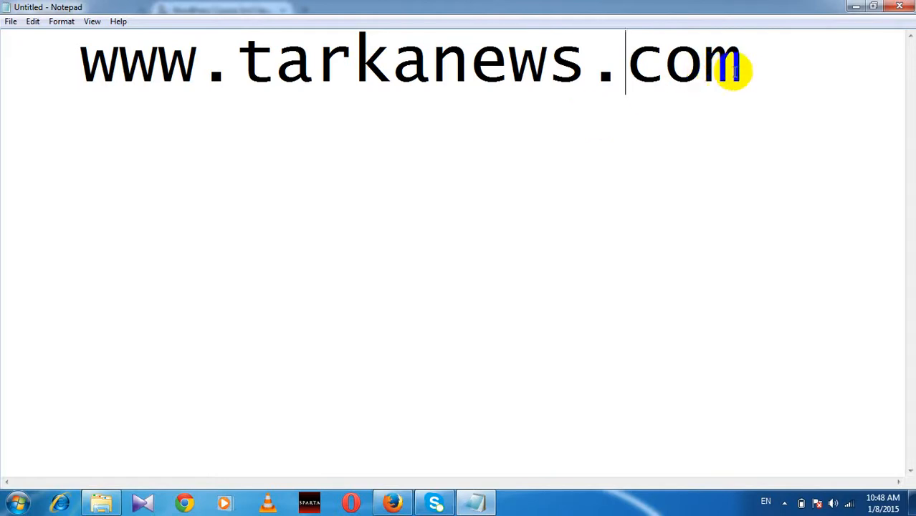
left_click_drag(741, 68, 630, 66)
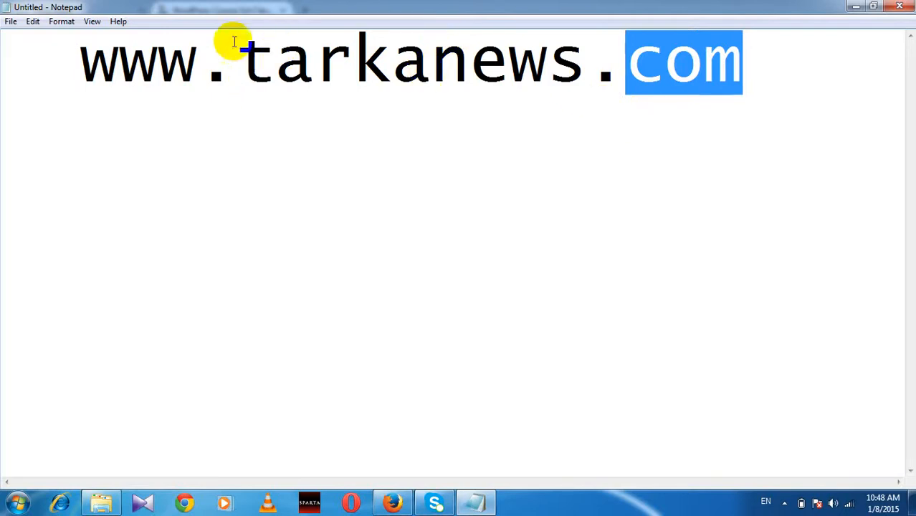
left_click_drag(78, 44, 702, 61)
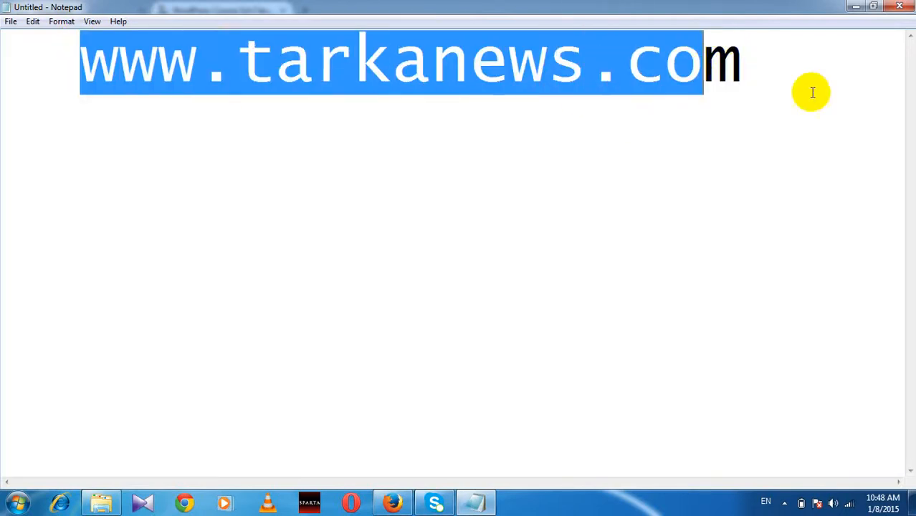
left_click(774, 76)
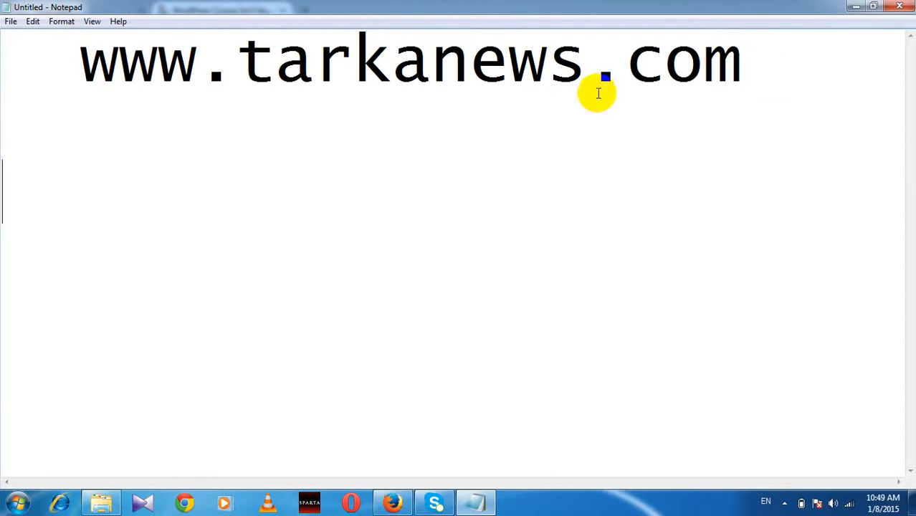
Step: Type 'Domain + Hosting' below the address, highlight Domain and Hosting, then return to Firefox
type("Domain")
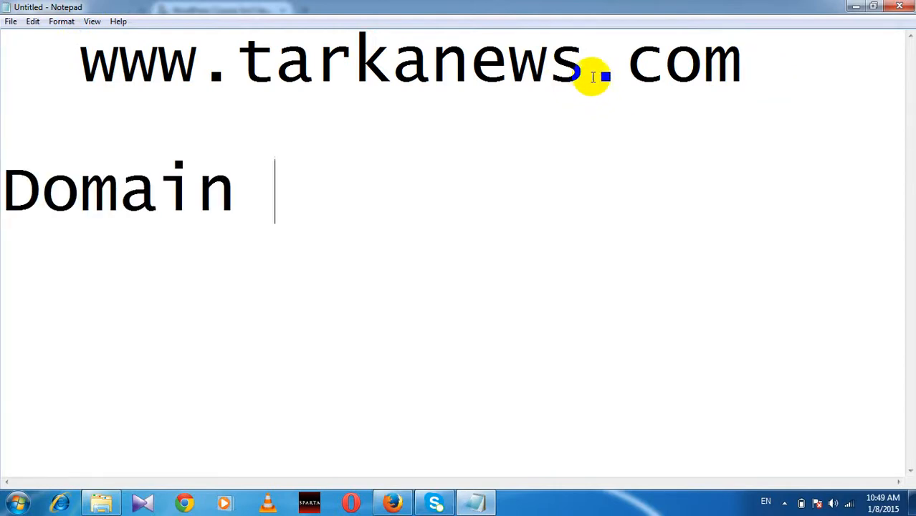
type(" +")
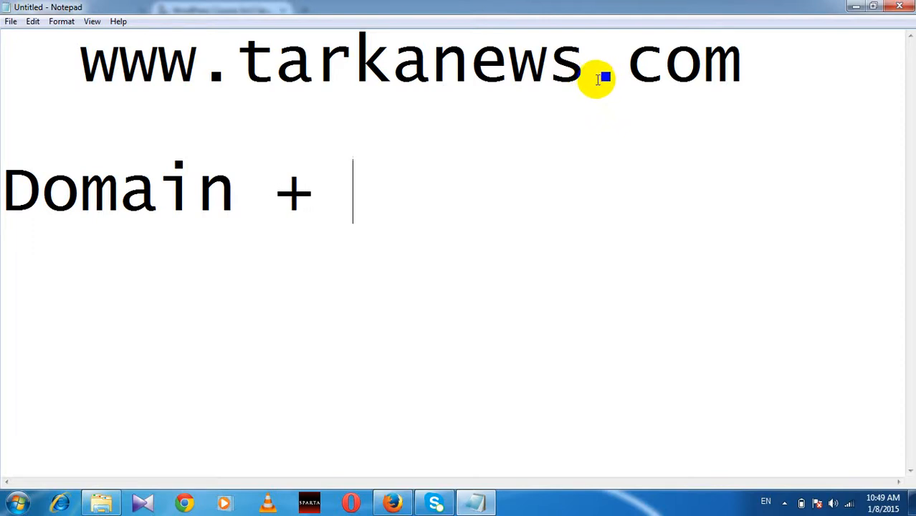
type(" Hosti")
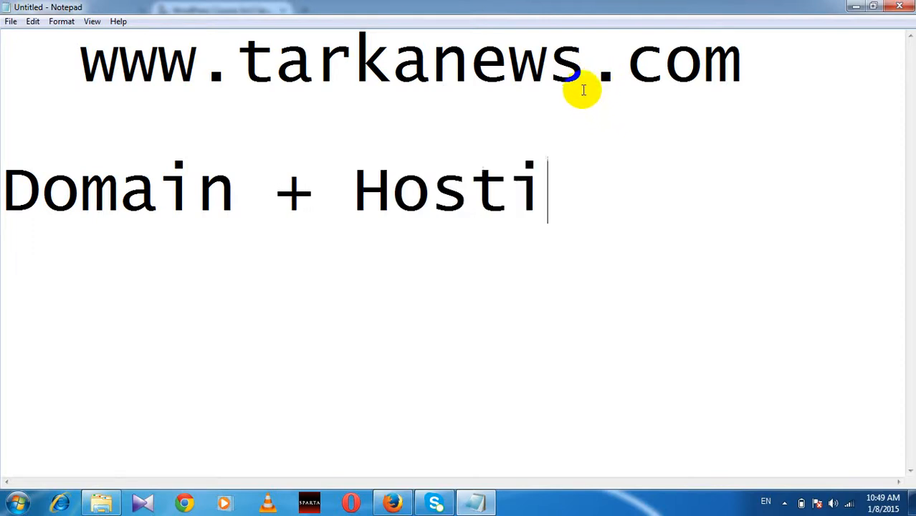
type("ng")
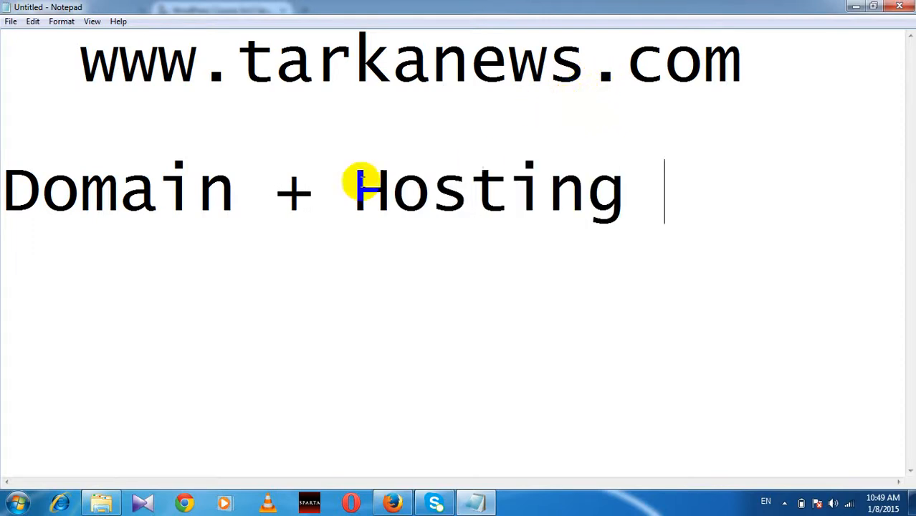
left_click_drag(214, 188, 4, 208)
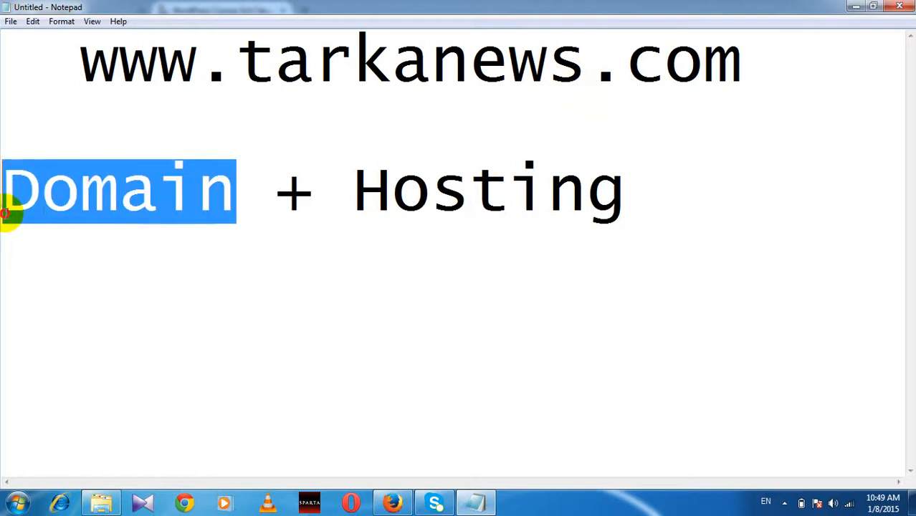
left_click_drag(355, 191, 616, 190)
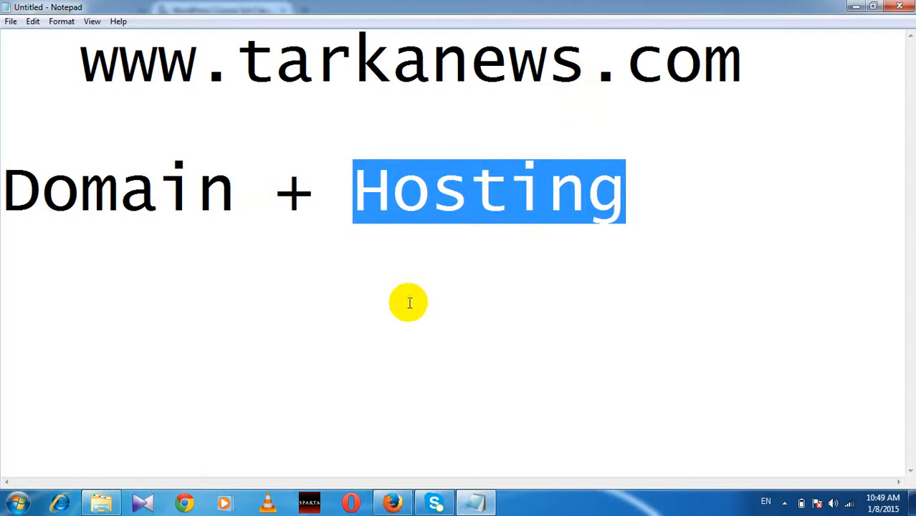
left_click(379, 354)
left_click(393, 502)
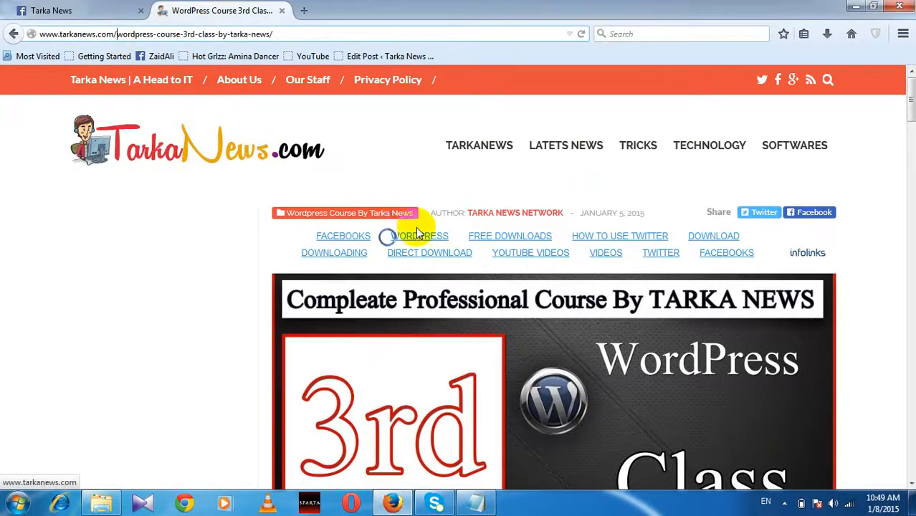
Step: Scroll the WordPress Course 3rd Class post down to the video and back, then return to Notepad
scroll(419, 275, "down", 3)
scroll(441, 313, "down", 7)
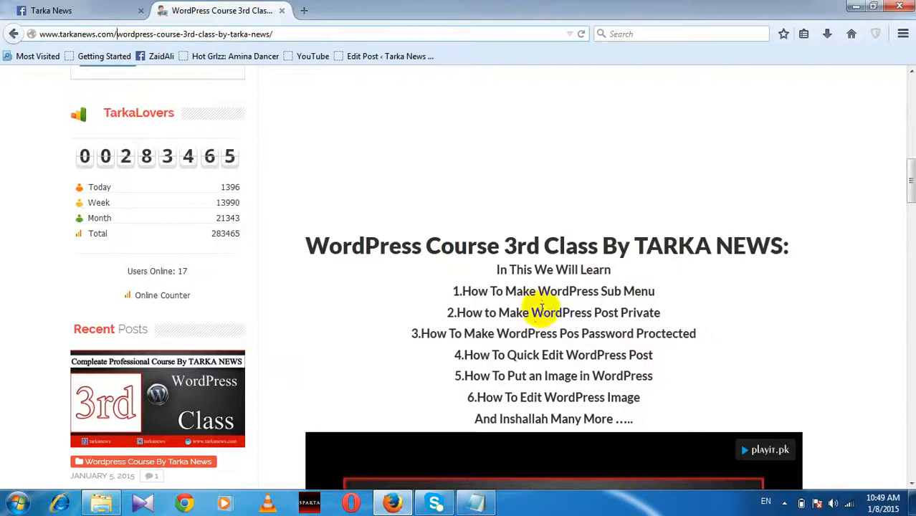
scroll(535, 306, "down", 3)
scroll(586, 362, "down", 4)
scroll(588, 364, "up", 3)
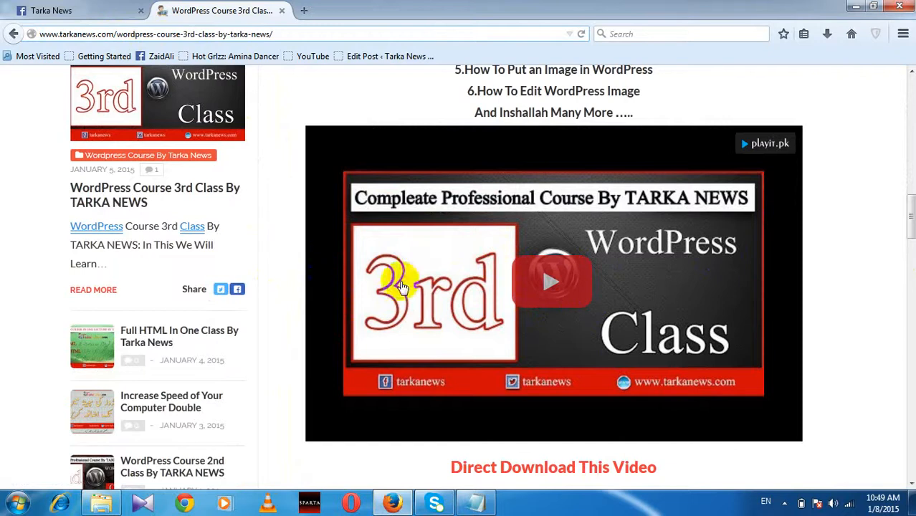
left_click(548, 269)
scroll(580, 262, "up", 10)
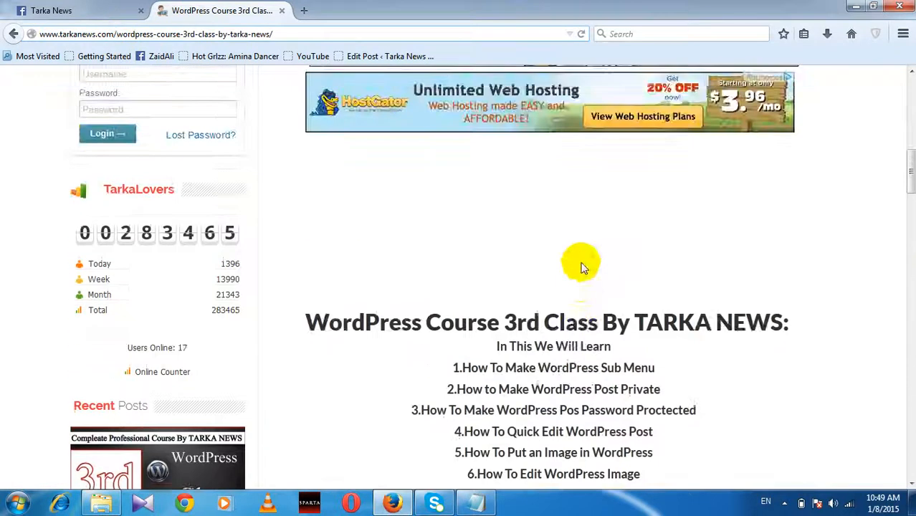
scroll(580, 263, "up", 4)
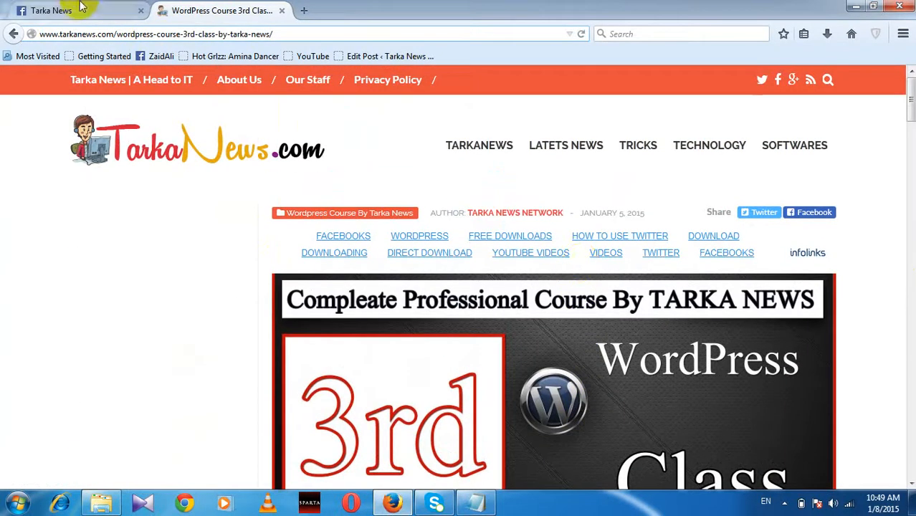
left_click(476, 502)
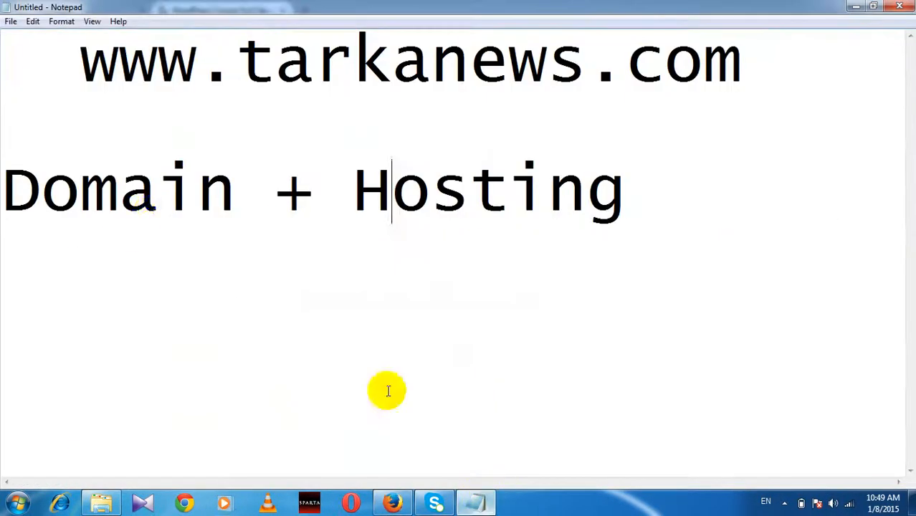
Step: Add a '3000' line under Domain + Hosting and minimize Notepad to reveal Firefox
left_click(465, 205)
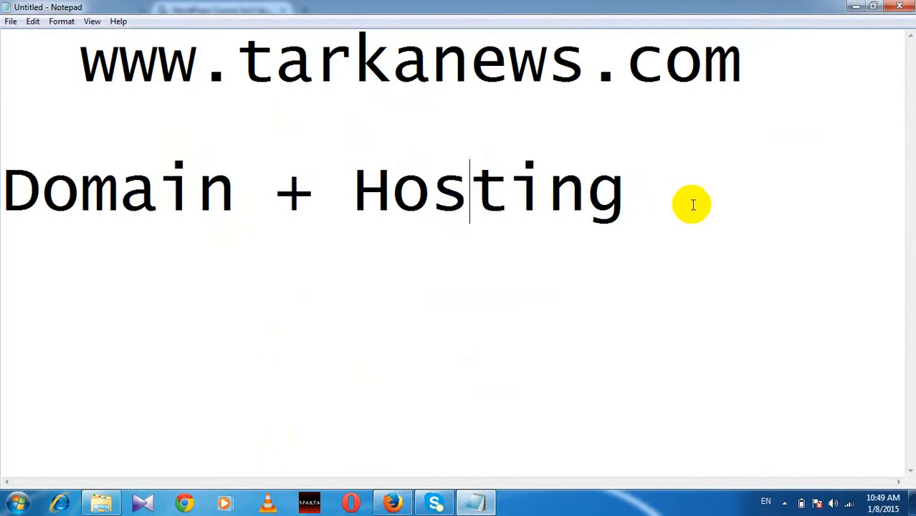
left_click(664, 205)
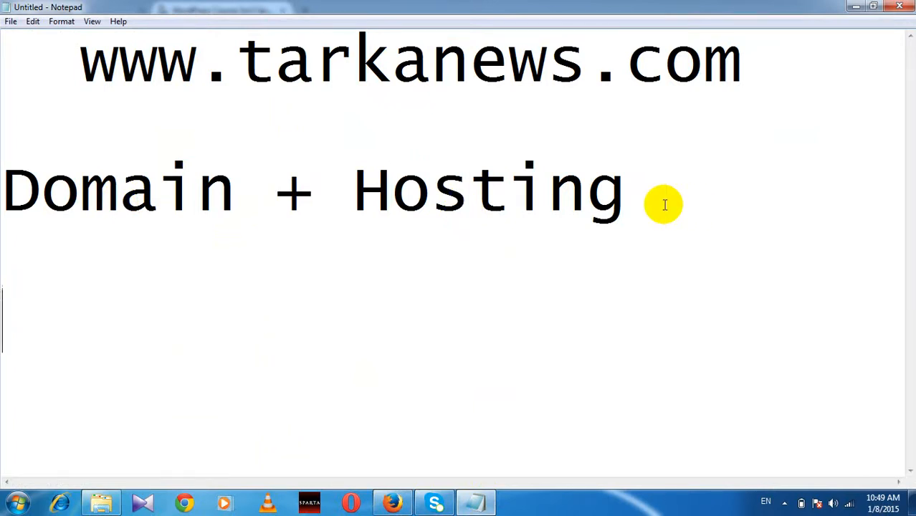
type("30")
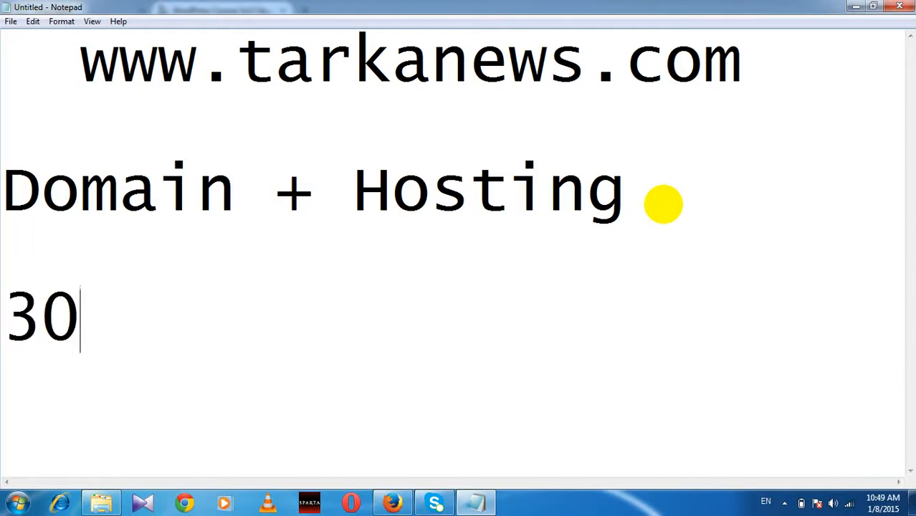
type("00")
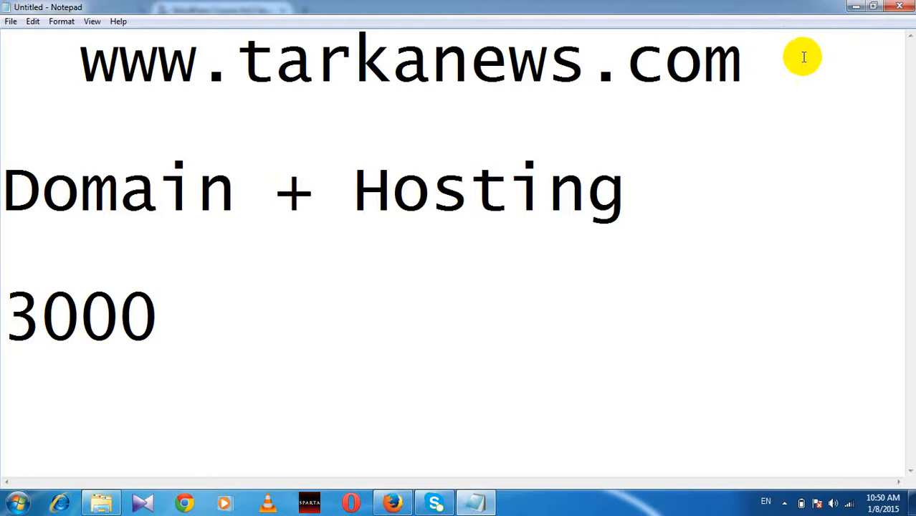
left_click(852, 7)
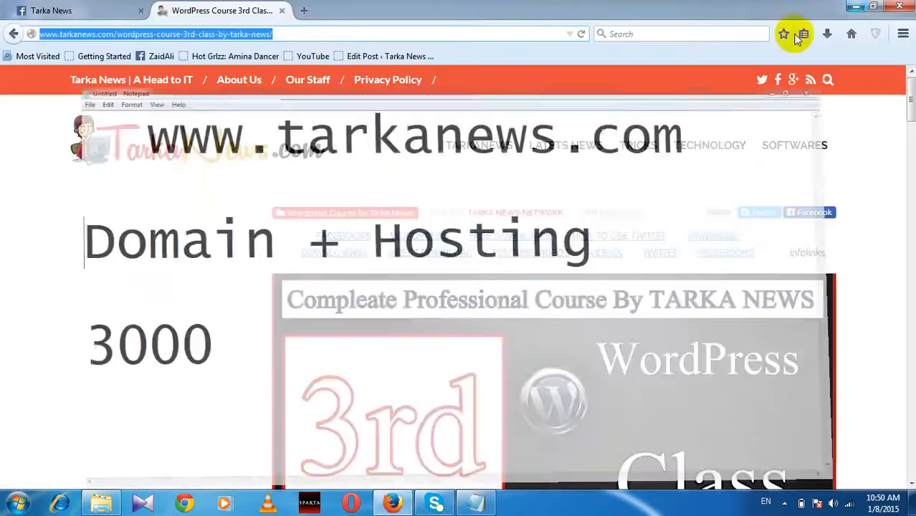
Step: Load tarkanewsofficial.wordpress.com in a new tab and open the WHM login page in another tab
left_click(305, 11)
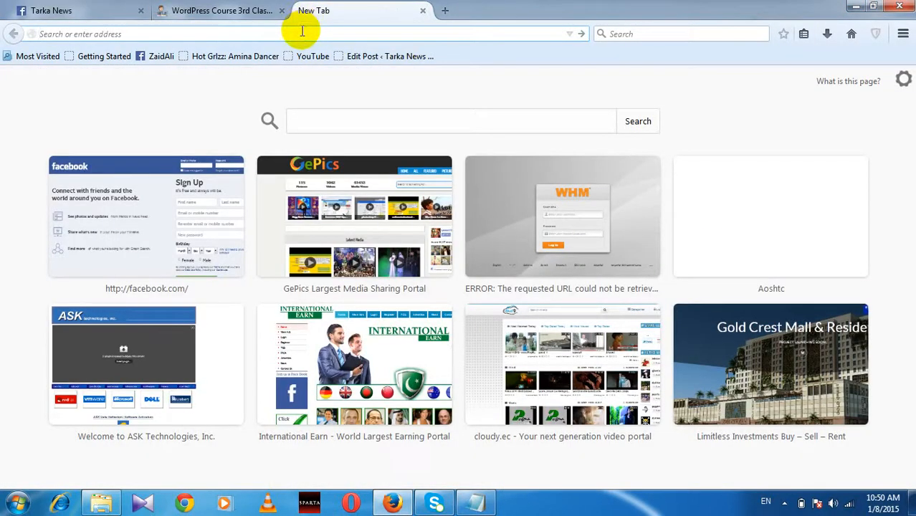
type("www")
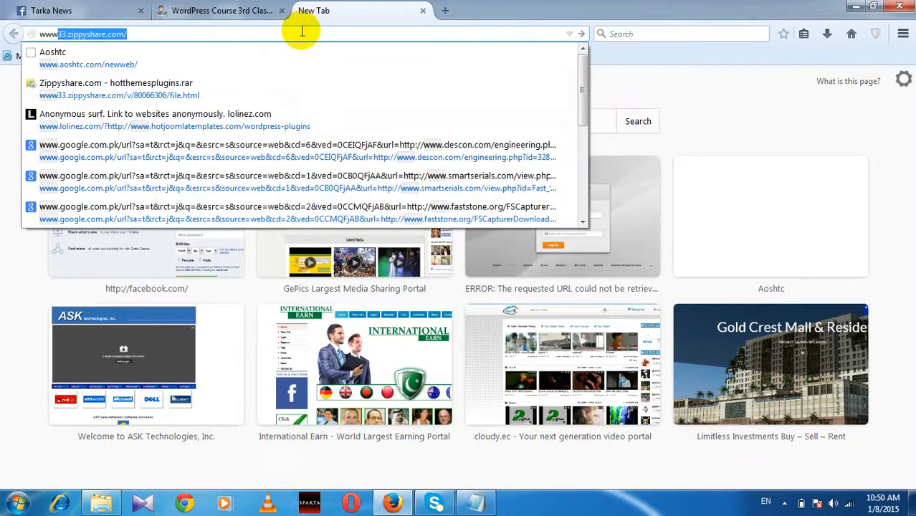
type(".")
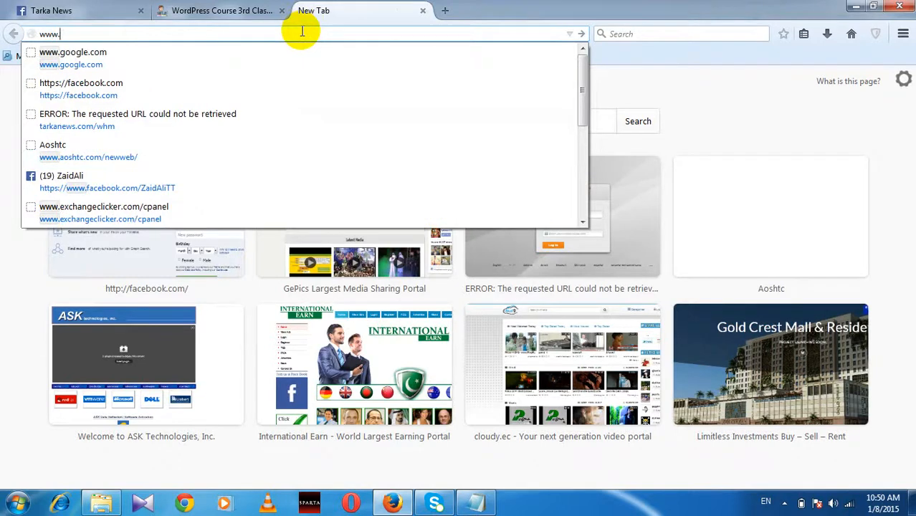
type("tarkanews")
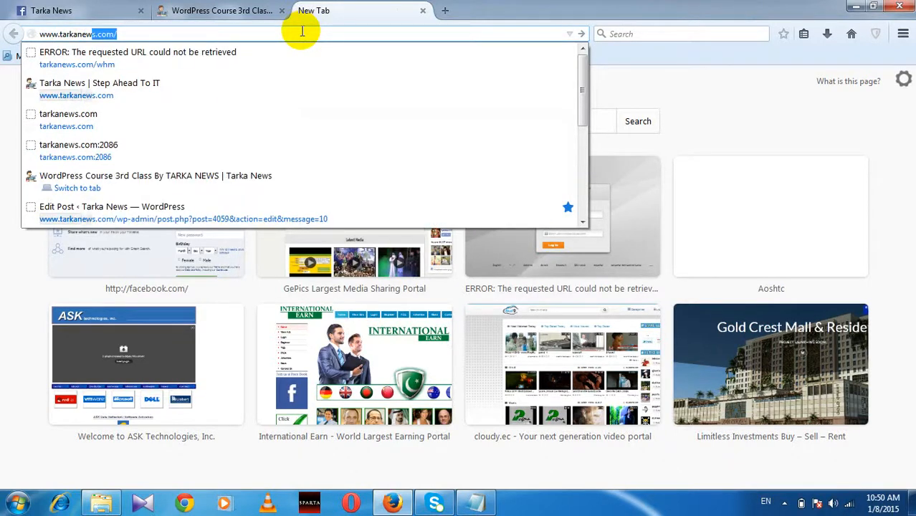
type("official.wordpress.co")
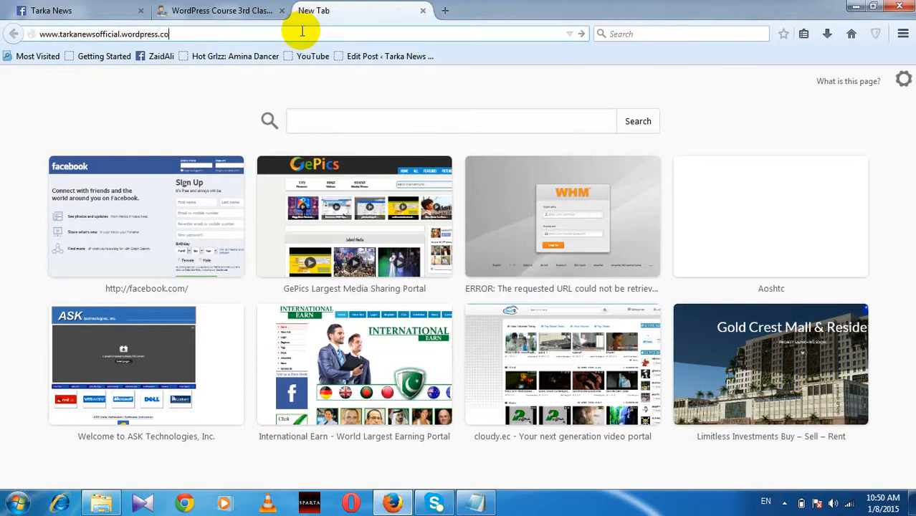
type("m")
key("Return")
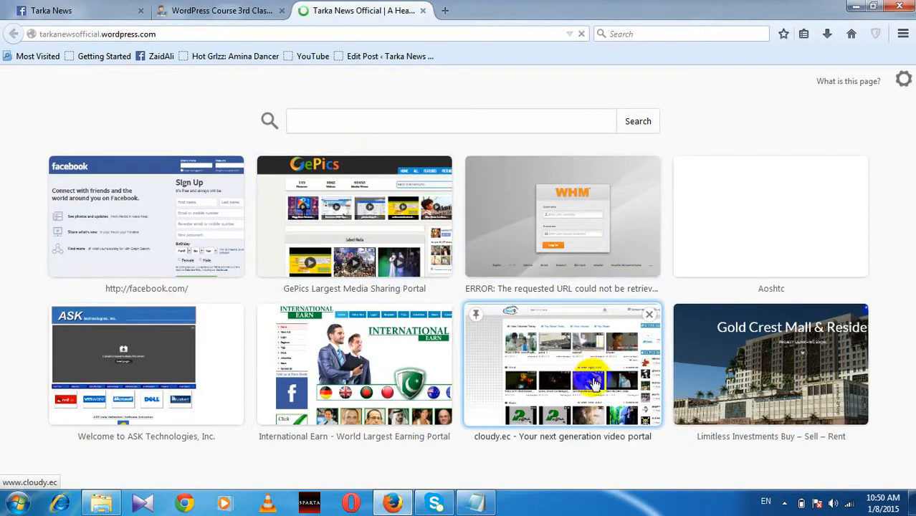
middle_click(615, 237)
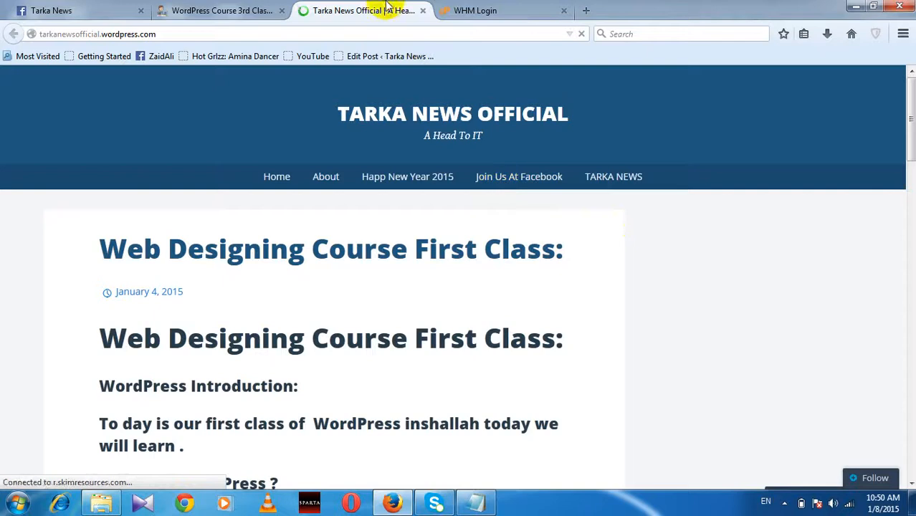
left_click(490, 13)
left_click(468, 249)
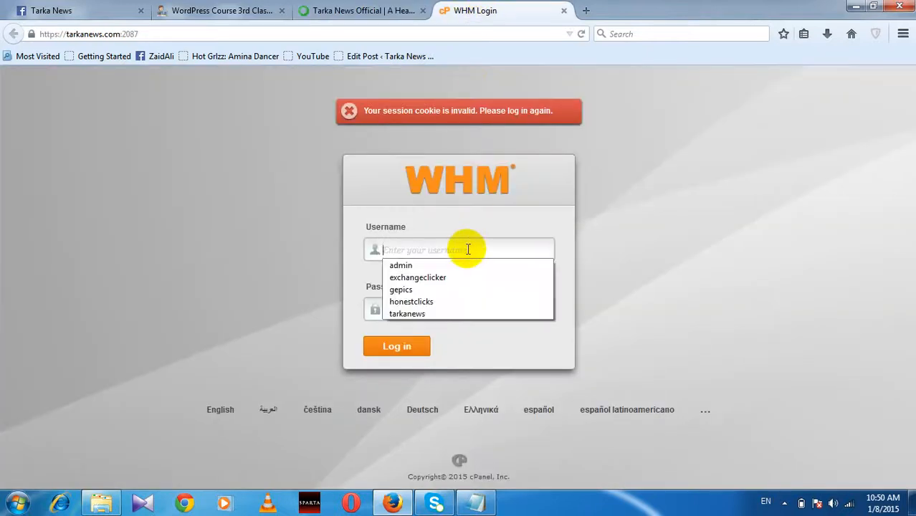
left_click(468, 249)
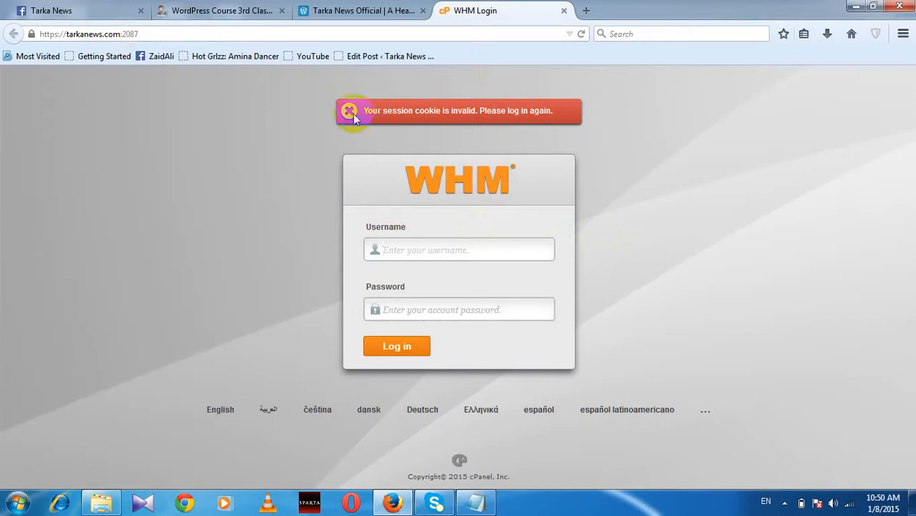
left_click(439, 314)
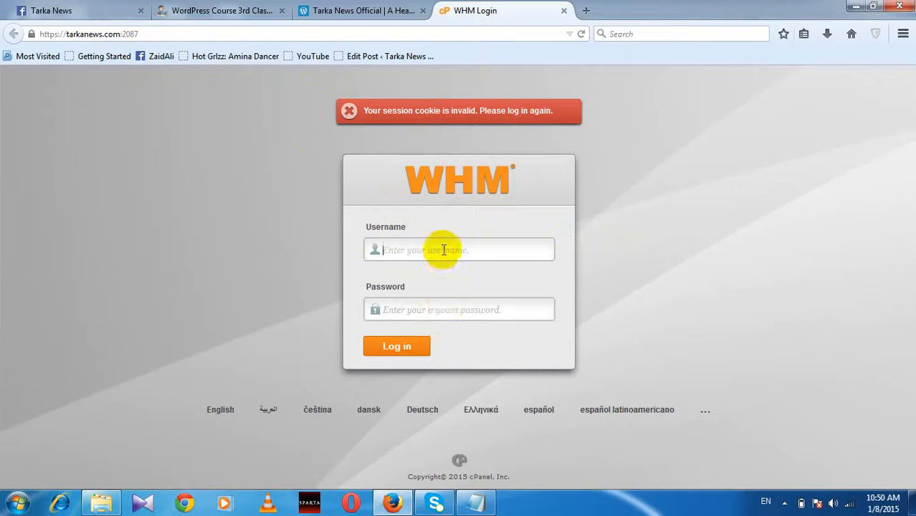
left_click(448, 309)
left_click(440, 247)
left_click(452, 310)
left_click(439, 249)
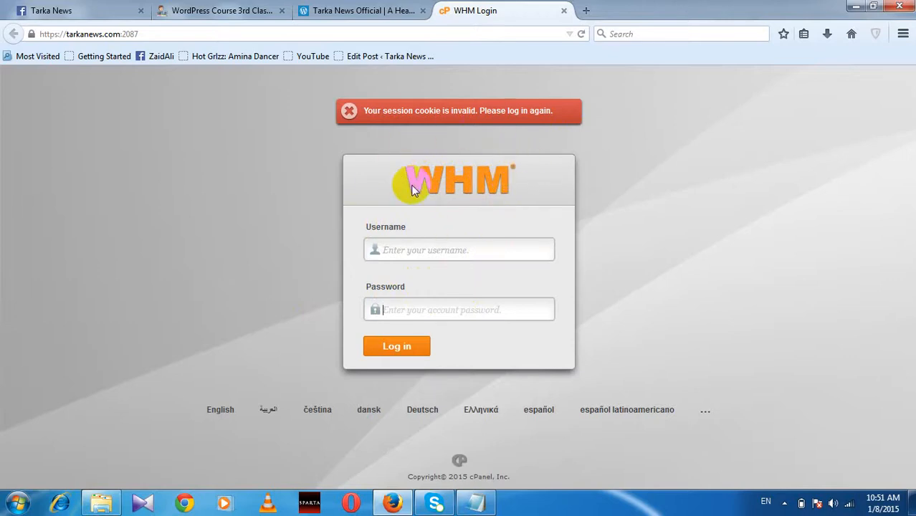
Step: Scroll through the 'Web Designing Course First Class' post on the Tarka News Official tab
left_click(356, 11)
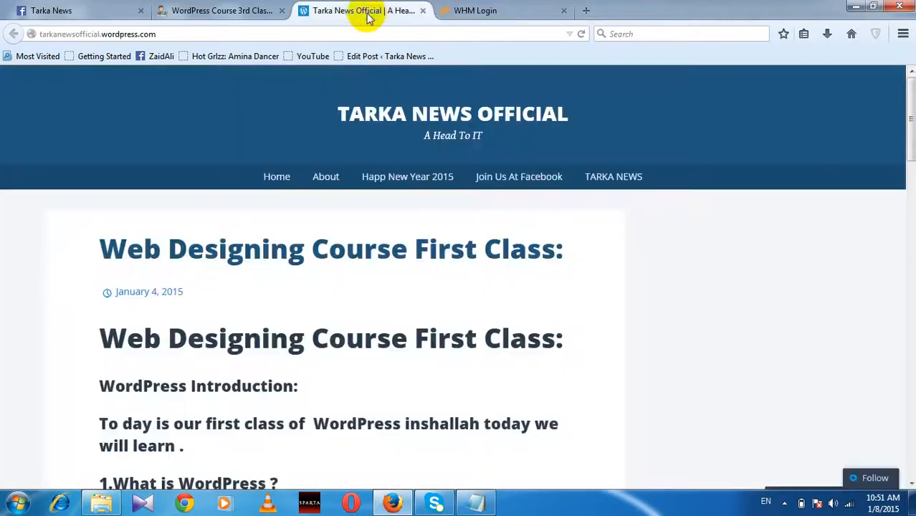
scroll(440, 272, "down", 6)
scroll(439, 273, "up", 6)
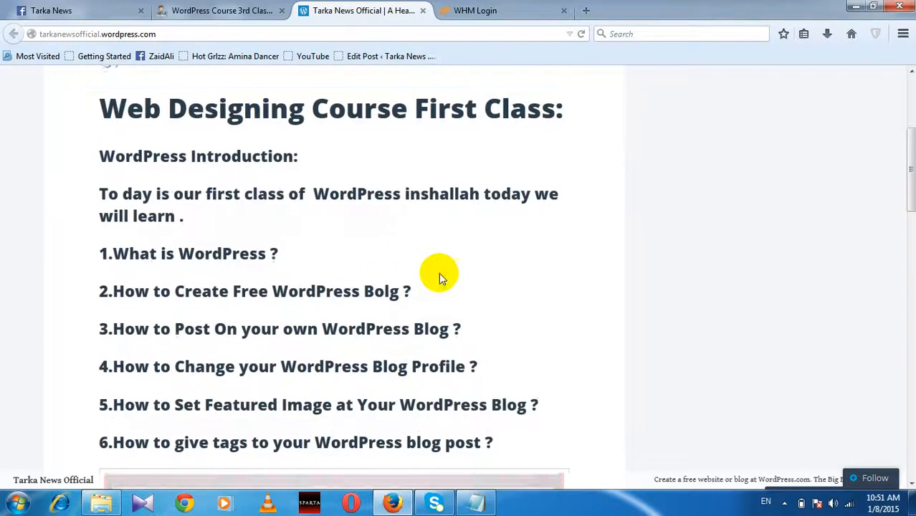
scroll(332, 256, "down", 10)
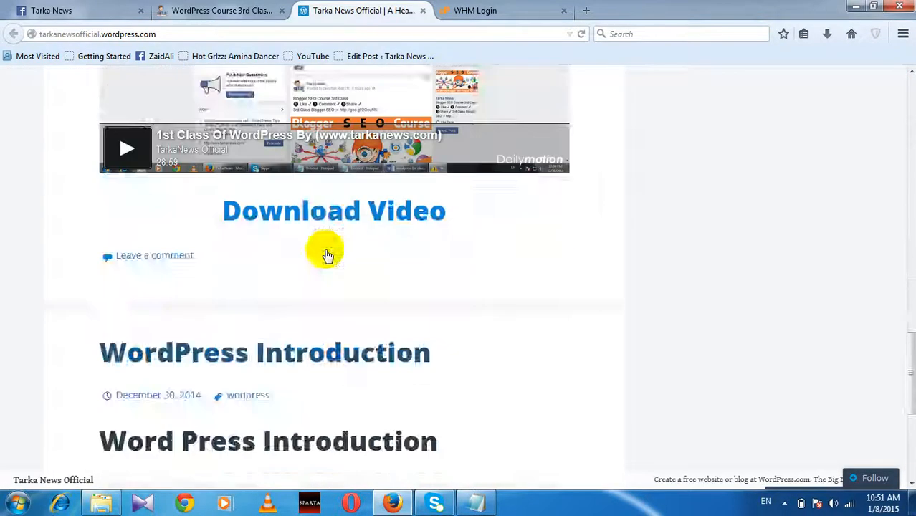
scroll(328, 256, "down", 4)
scroll(323, 250, "up", 4)
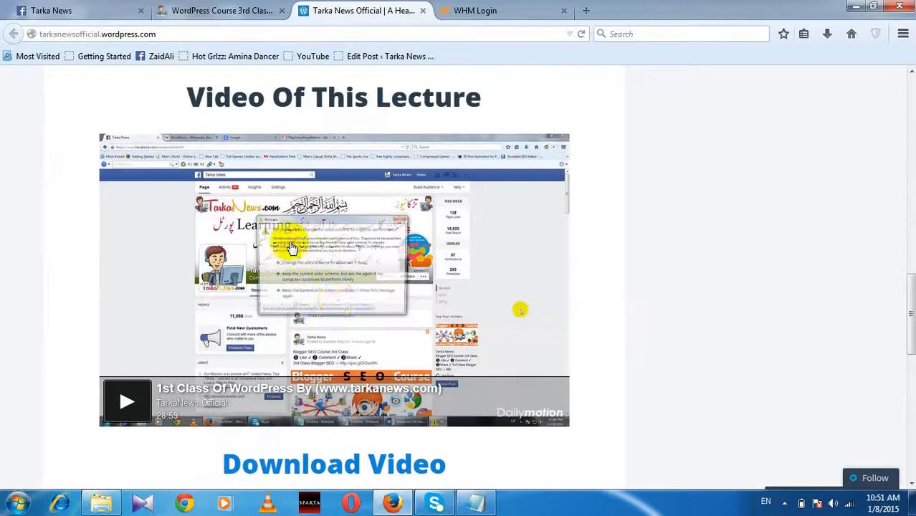
scroll(341, 305, "down", 1)
scroll(339, 303, "down", 1)
scroll(337, 302, "up", 6)
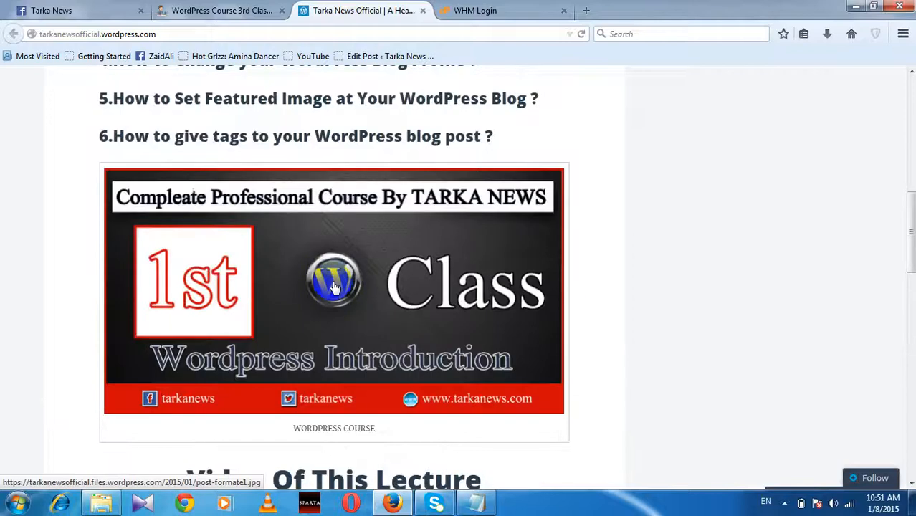
scroll(409, 278, "down", 10)
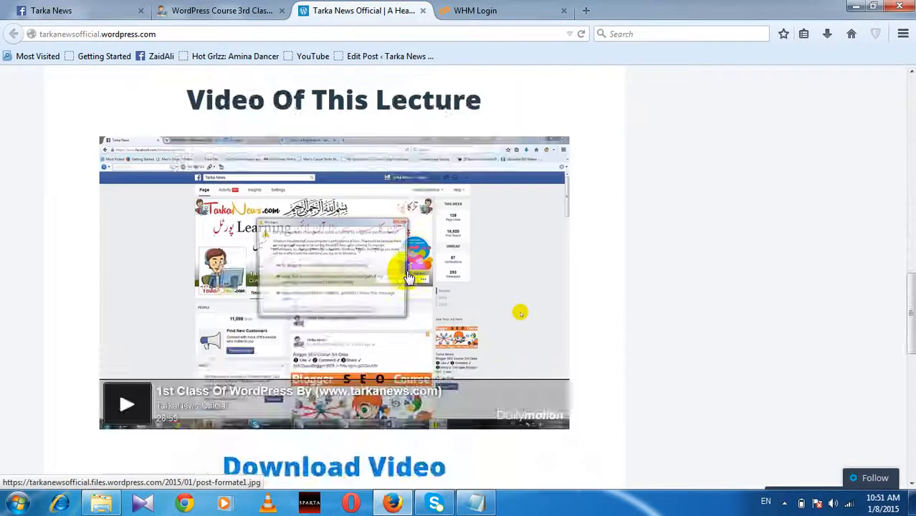
scroll(403, 270, "up", 2)
scroll(405, 271, "up", 15)
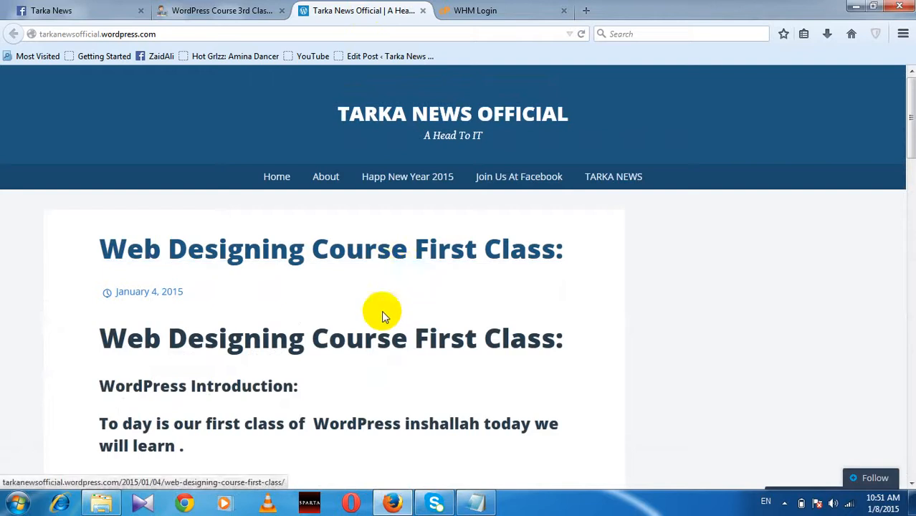
left_click(338, 34)
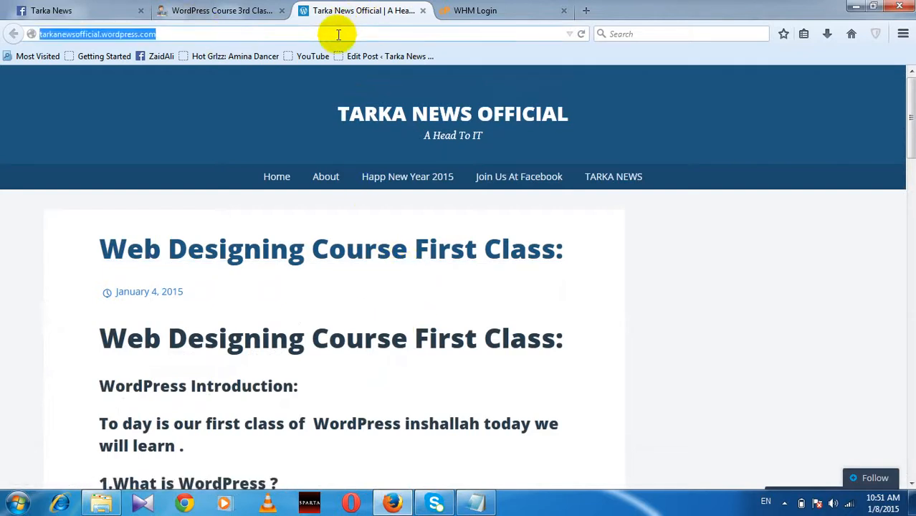
Step: Go to the blog's /wp-admin page and sign in with the account e-mail and password
left_click(338, 34)
type("/")
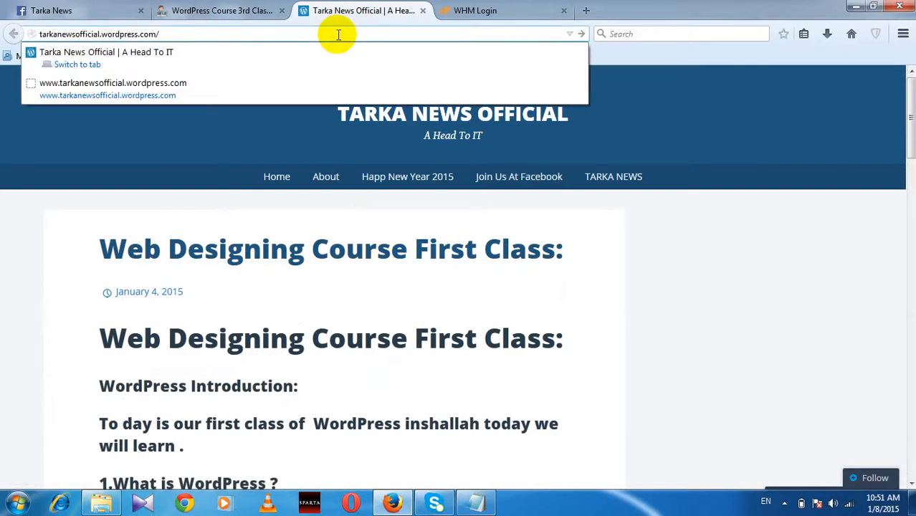
type("wp-")
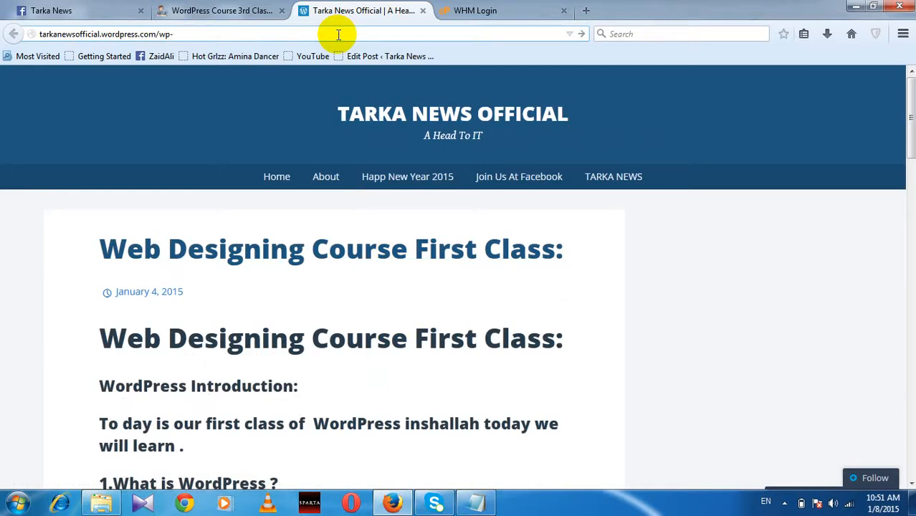
type("admin")
key("Return")
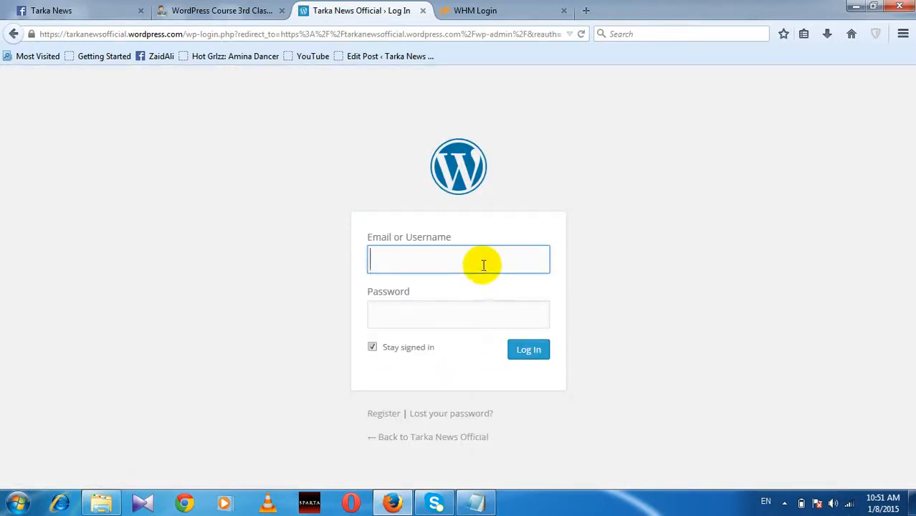
left_click(482, 261)
left_click(471, 263)
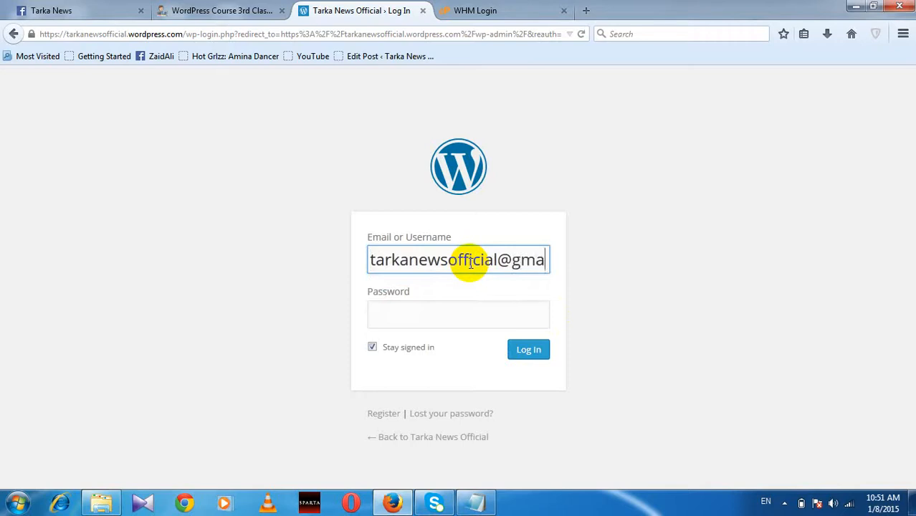
type("il.com")
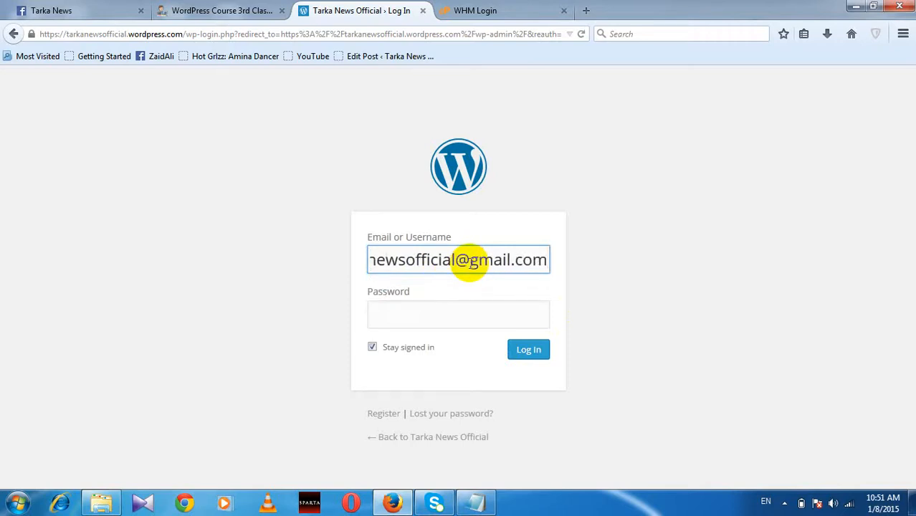
key("Tab")
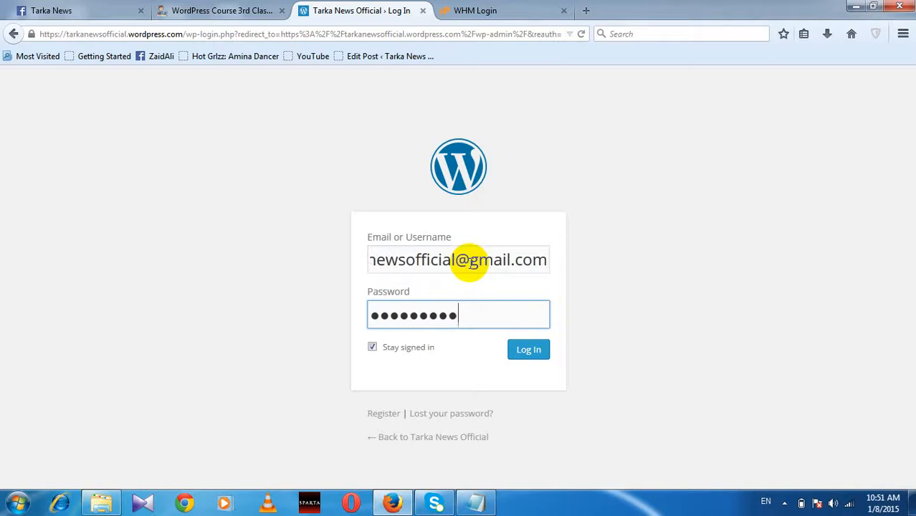
key("Return")
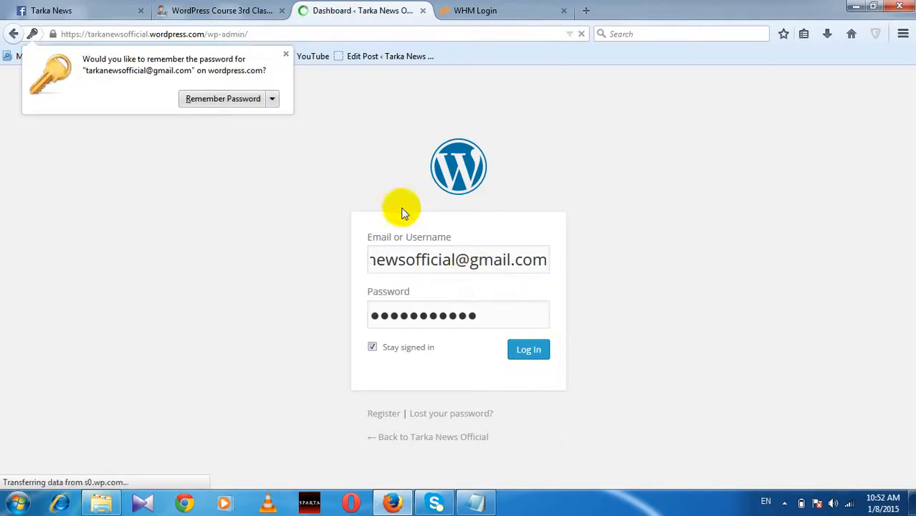
Step: Dismiss the remember-password prompt and open Media > Library showing the blog's three images
left_click(222, 100)
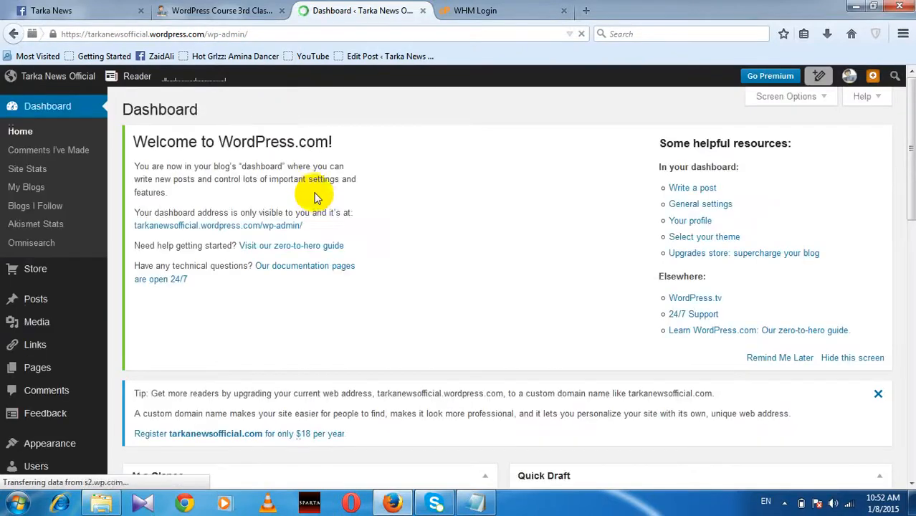
scroll(98, 316, "down", 2)
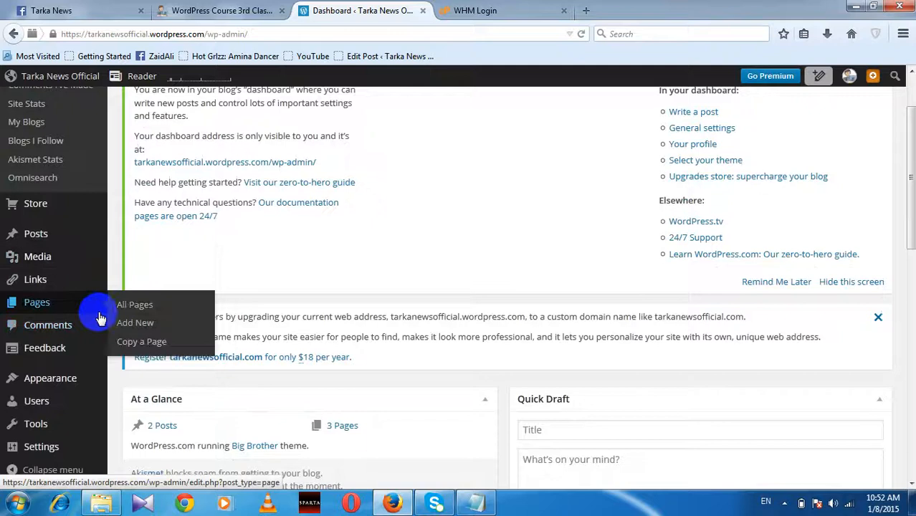
left_click(99, 305)
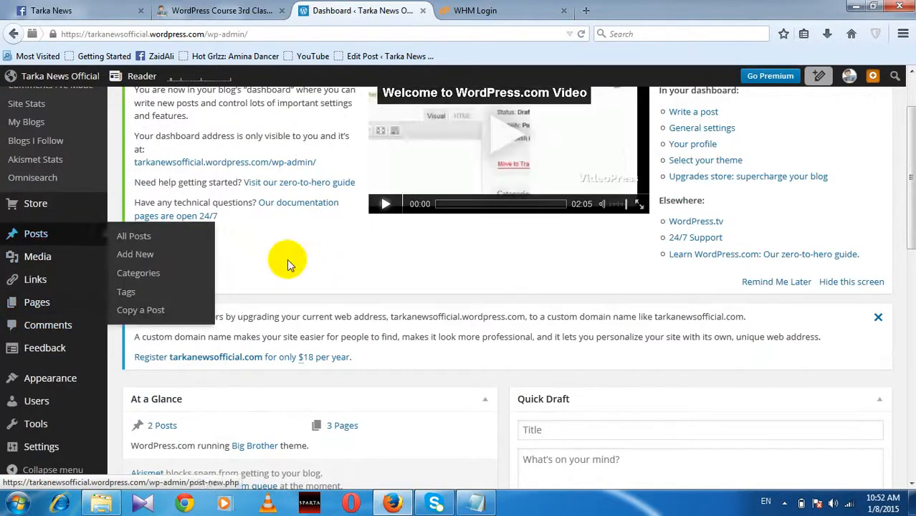
mouse_move(57, 239)
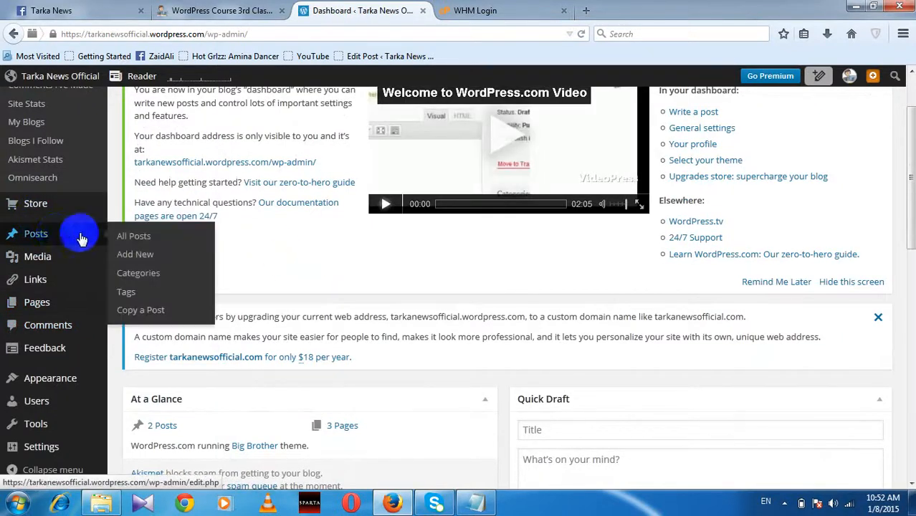
mouse_move(36, 261)
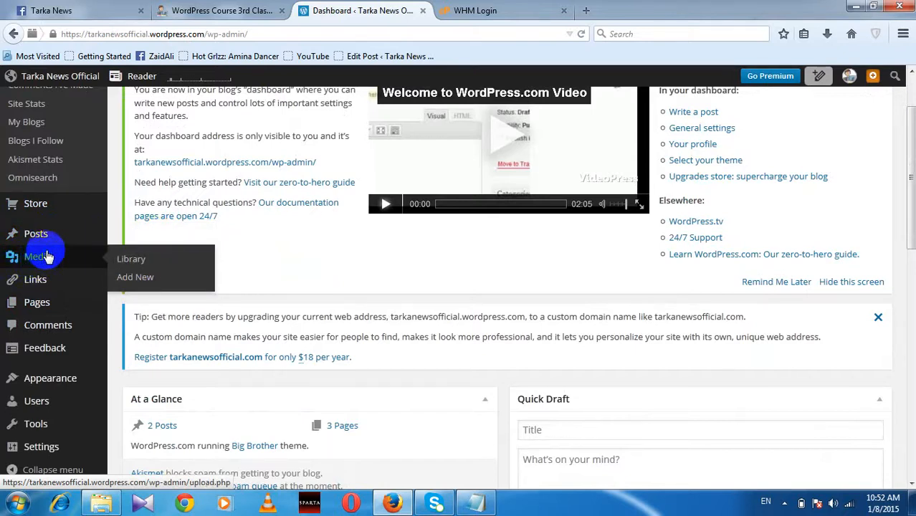
left_click(132, 265)
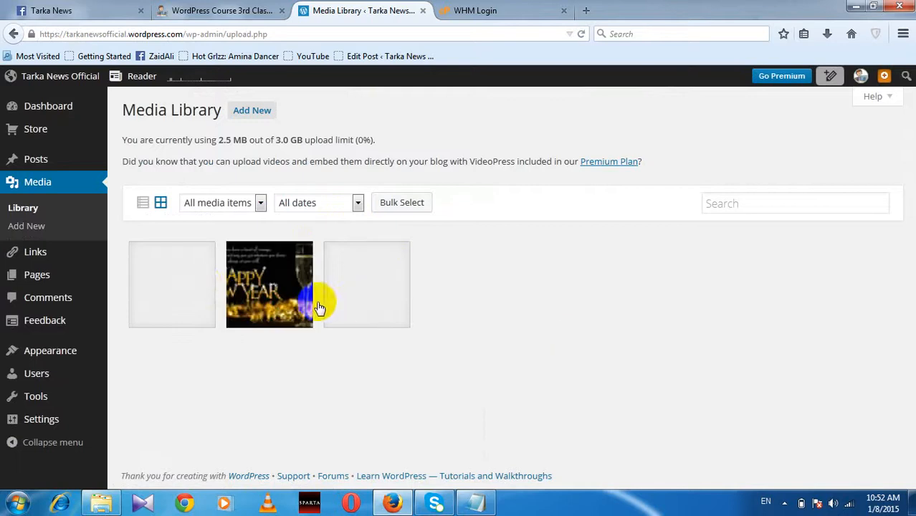
Step: Go to Comments in the admin sidebar, which reports no comments found
left_click(287, 297)
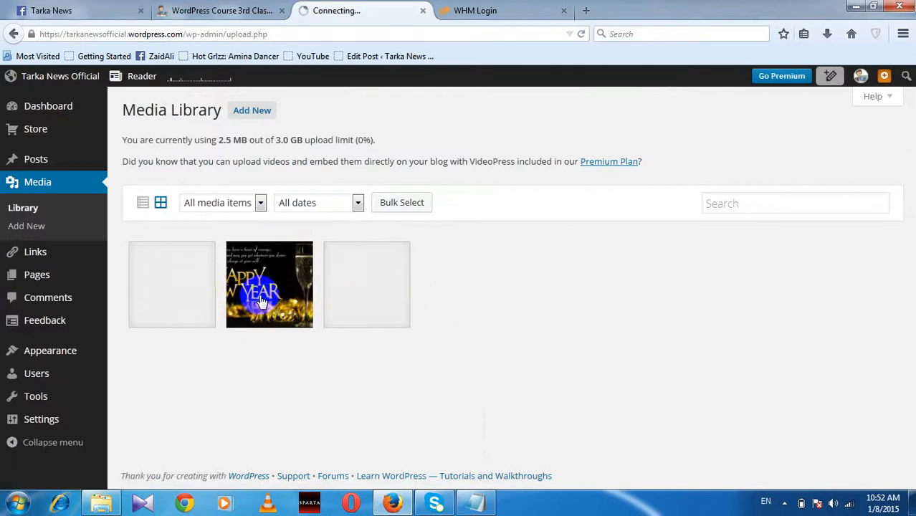
left_click(196, 296)
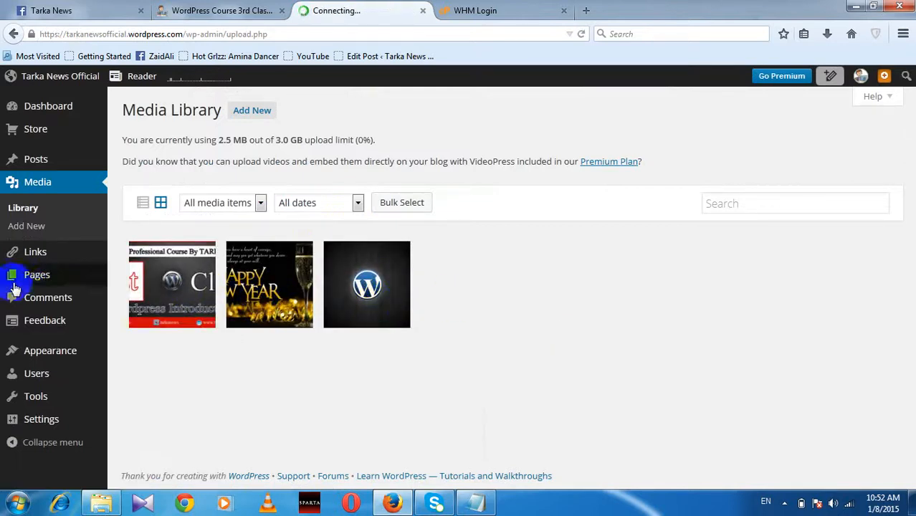
left_click(71, 292)
mouse_move(72, 276)
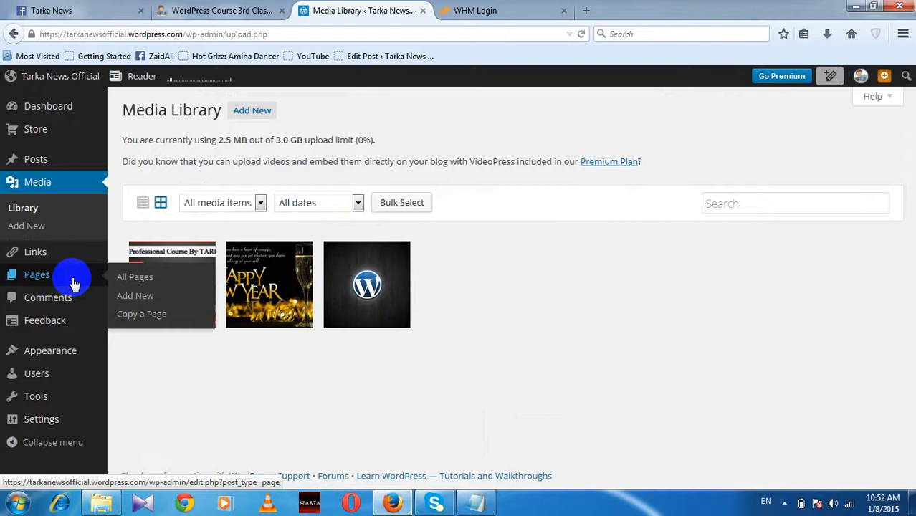
left_click(69, 303)
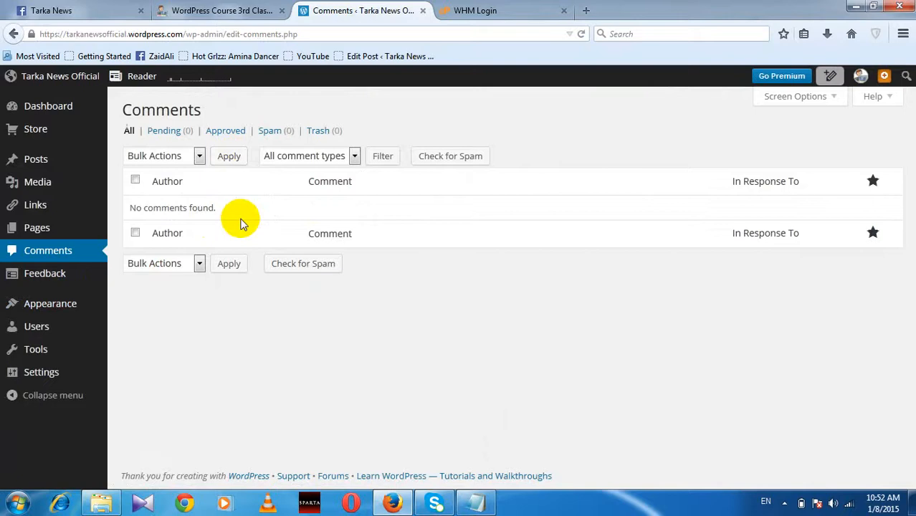
left_click(200, 158)
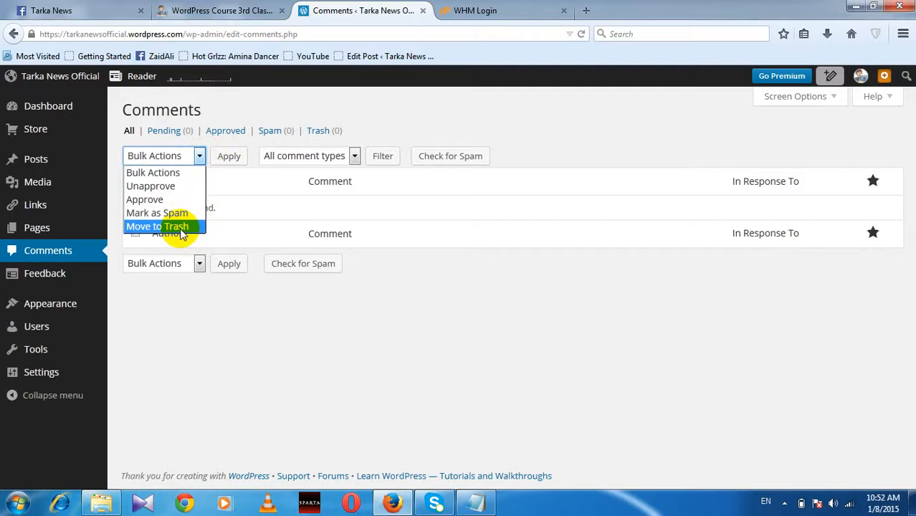
left_click(298, 313)
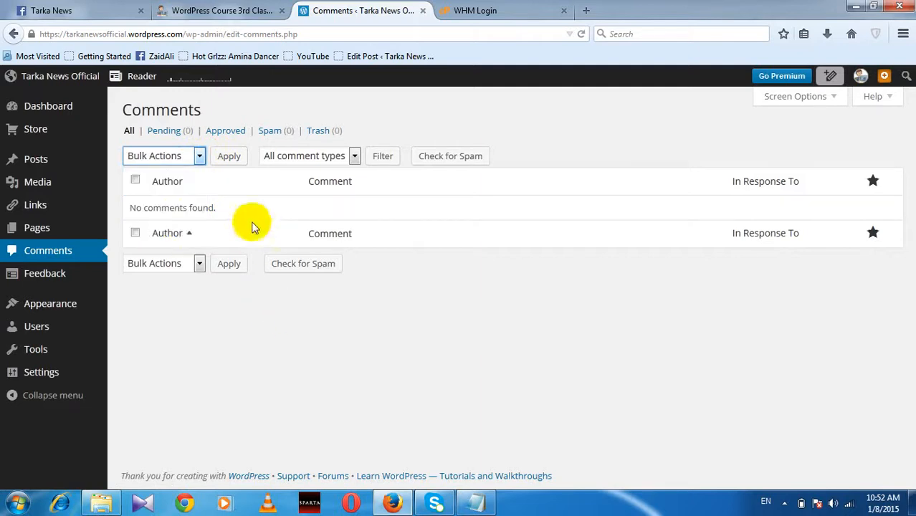
mouse_move(76, 310)
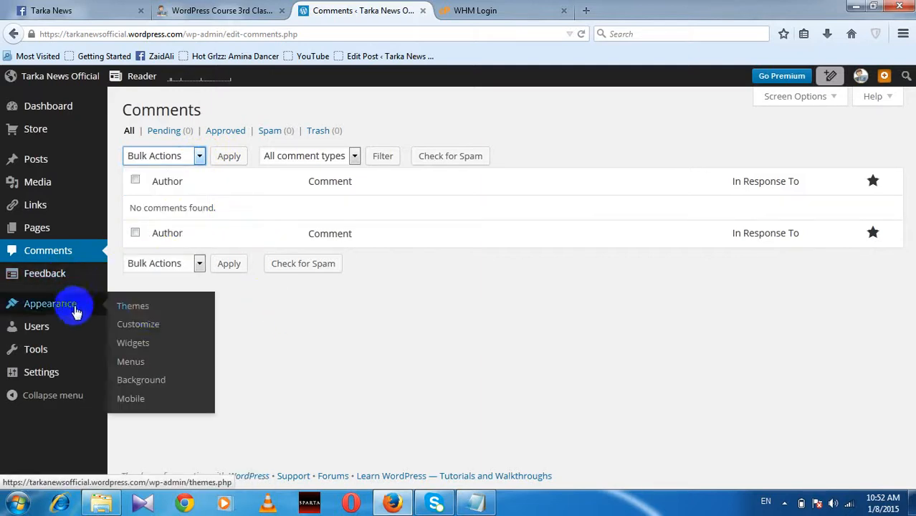
left_click(136, 345)
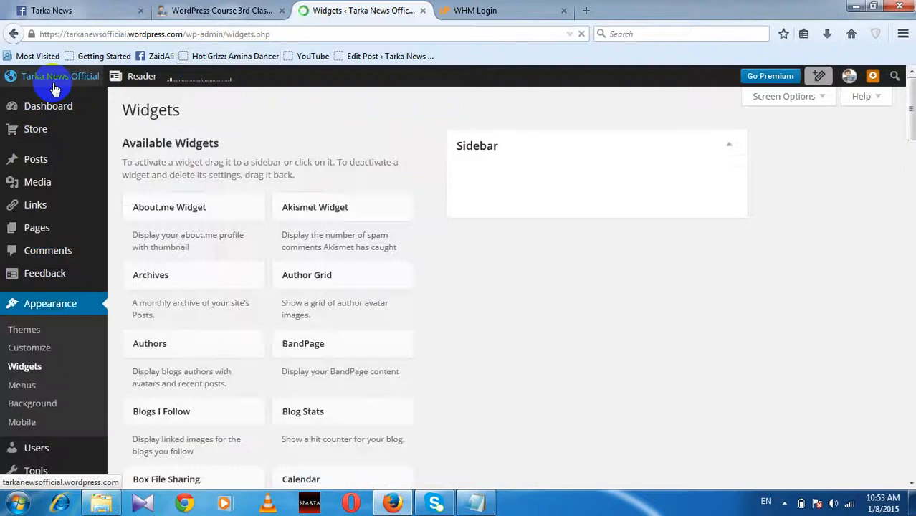
mouse_move(65, 85)
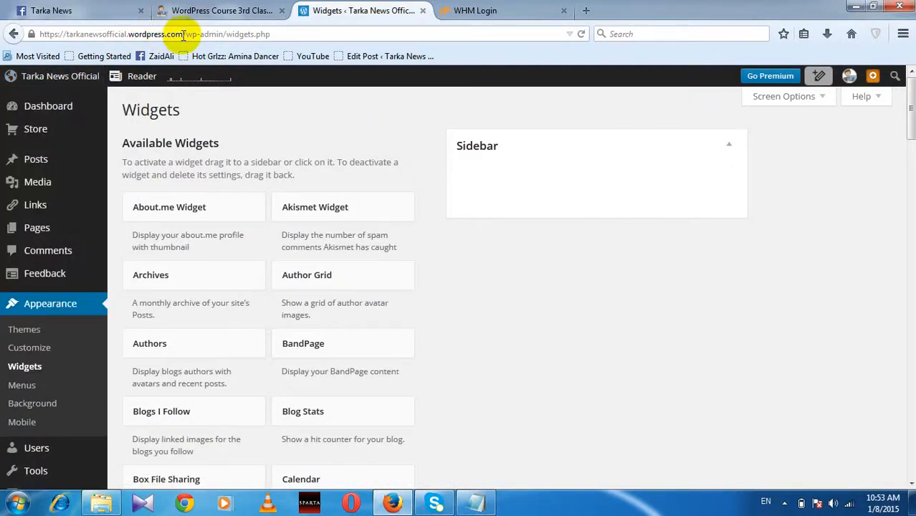
left_click_drag(182, 34, 17, 34)
key("ctrl+c")
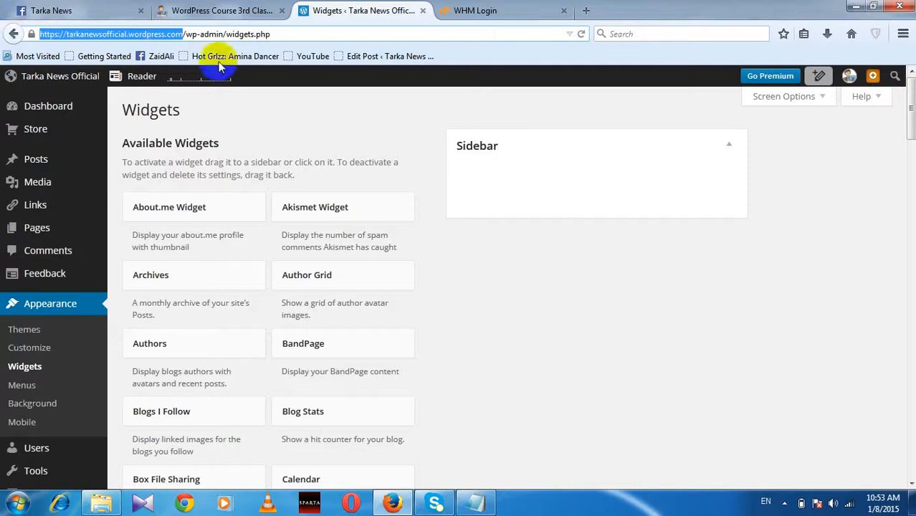
Step: Load tarkanewsofficial.wordpress.com in the tab that showed the WHM login page
left_click(505, 10)
left_click(496, 33)
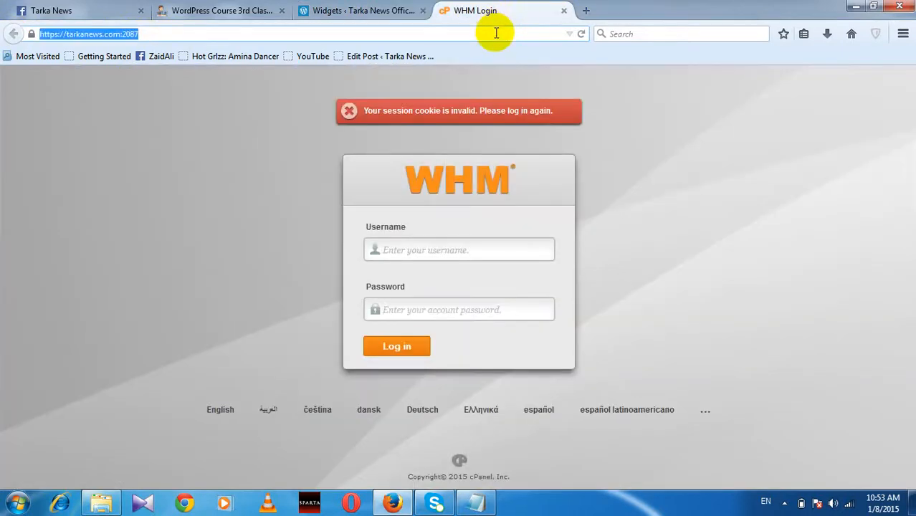
key("ctrl+v")
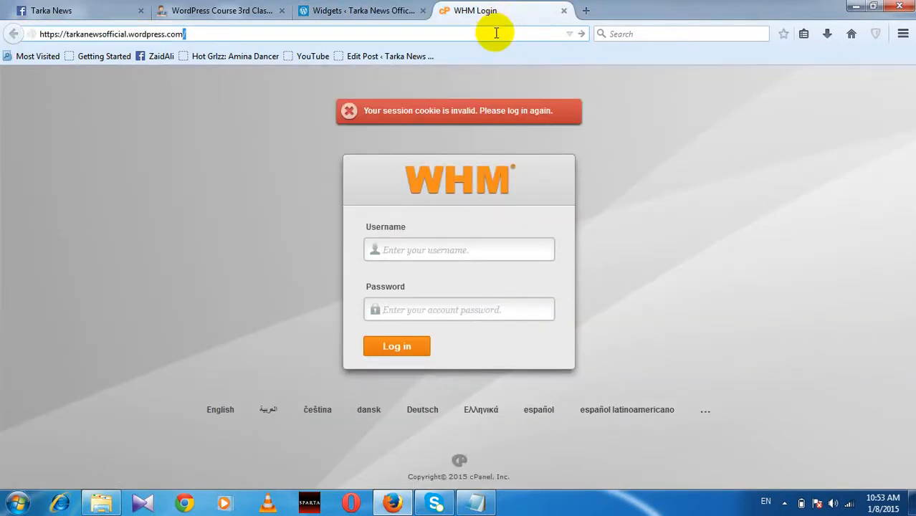
key("Return")
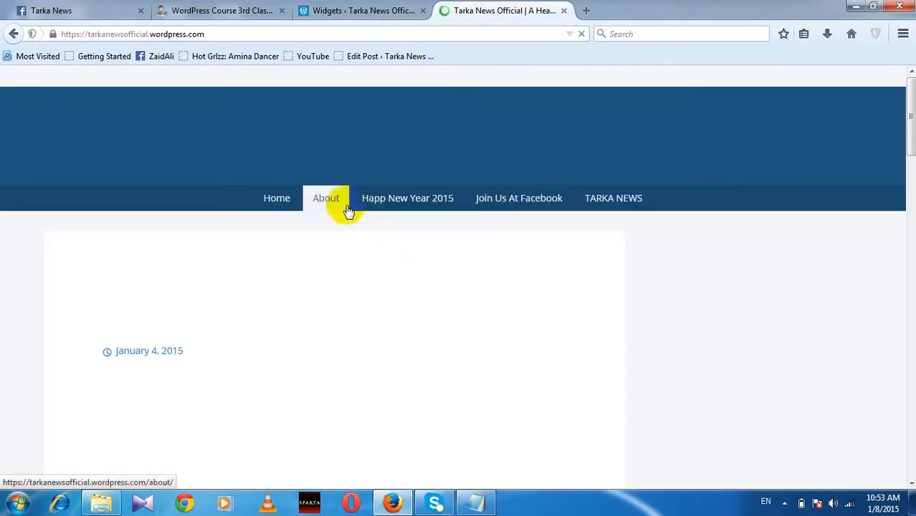
Step: Browse the live Tarka News Official blog, then go back to the Widgets page
scroll(408, 279, "down", 2)
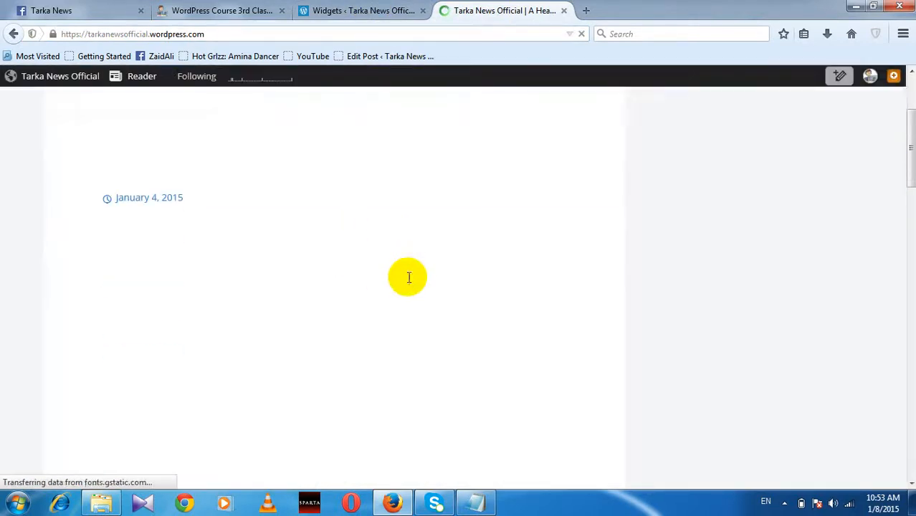
scroll(407, 277, "up", 3)
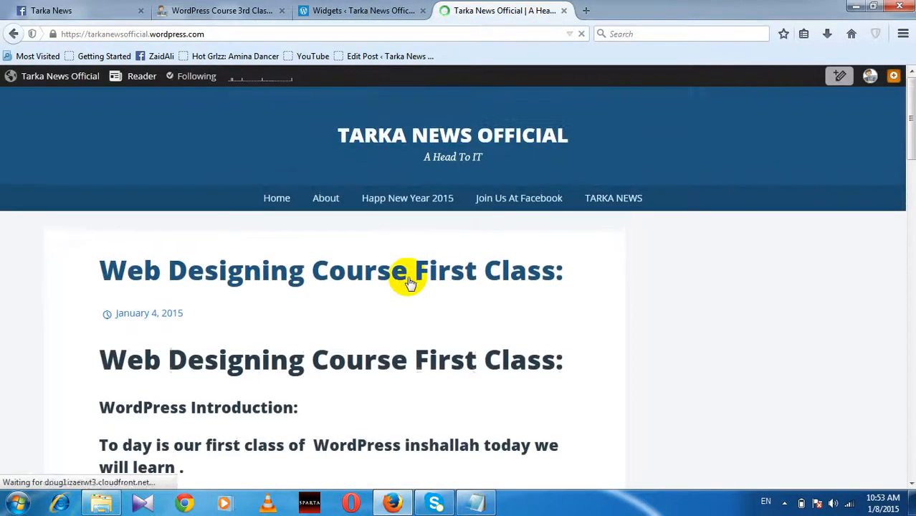
left_click(163, 271)
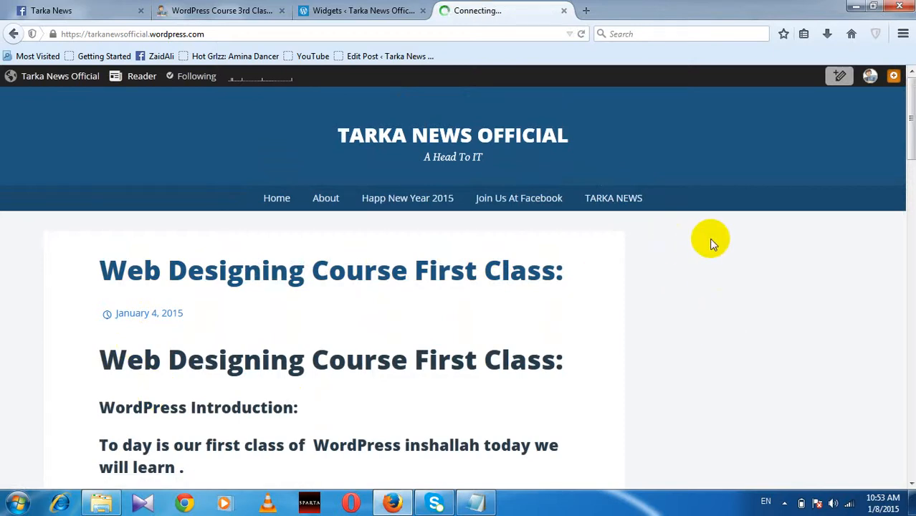
scroll(691, 288, "down", 3)
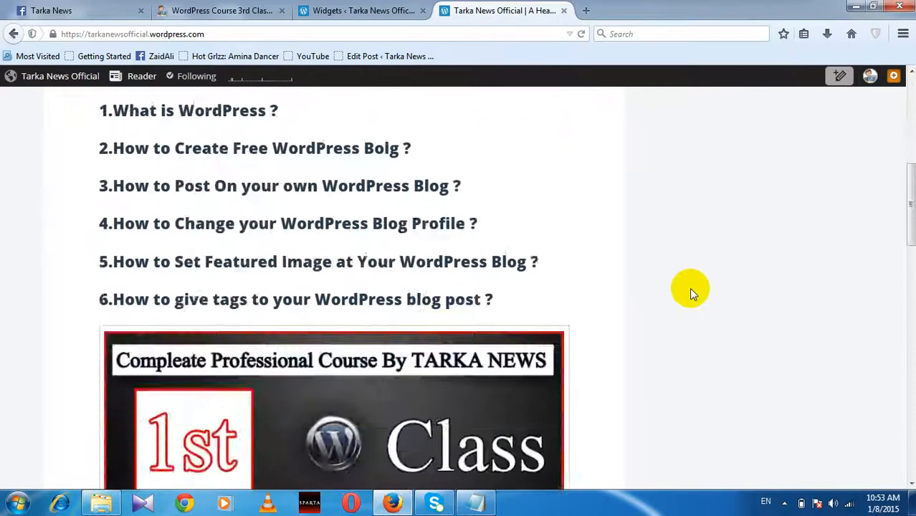
scroll(688, 287, "up", 3)
left_click(352, 13)
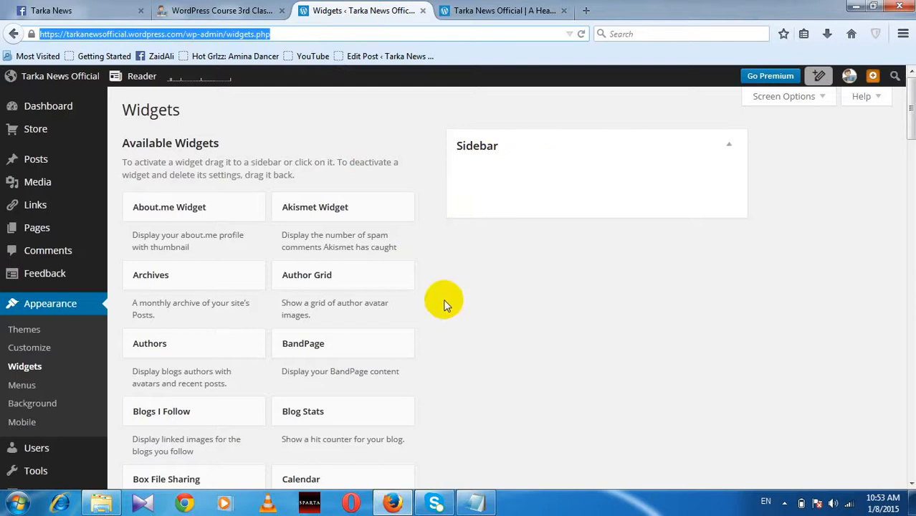
Step: Add the About.me Widget to the Sidebar and replace its default about.me URL
left_click_drag(146, 206, 474, 185)
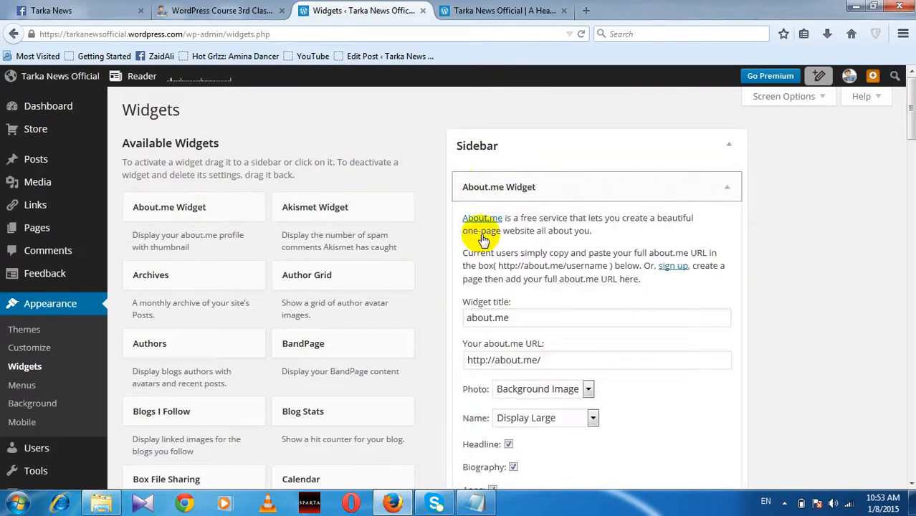
scroll(566, 273, "down", 2)
left_click(562, 283)
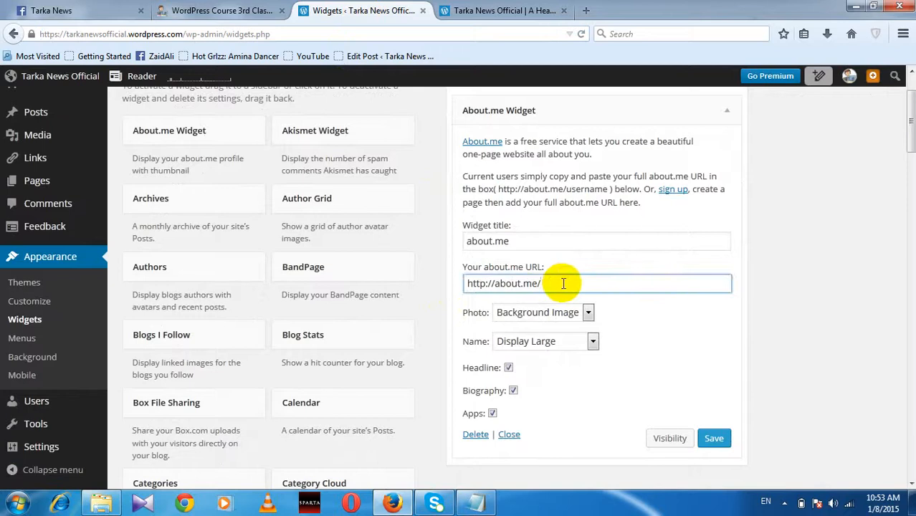
left_click_drag(563, 283, 442, 288)
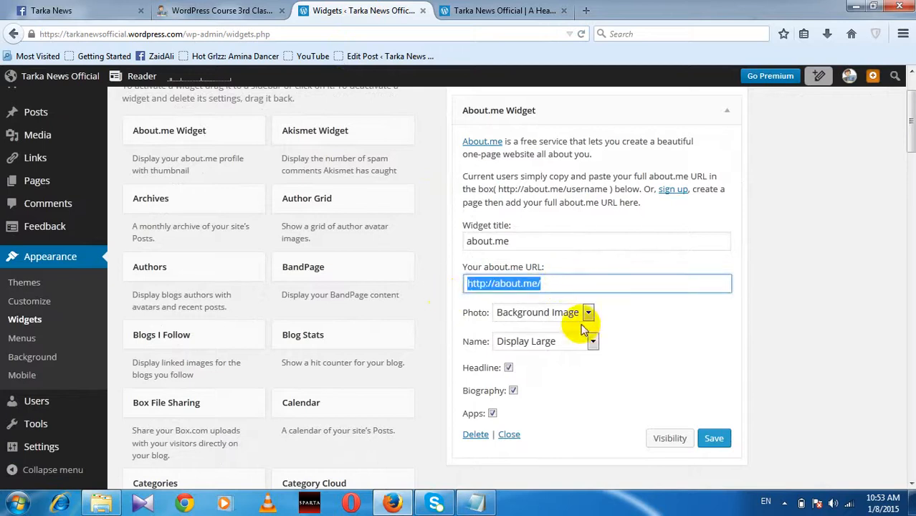
type("www.tarkanews.com")
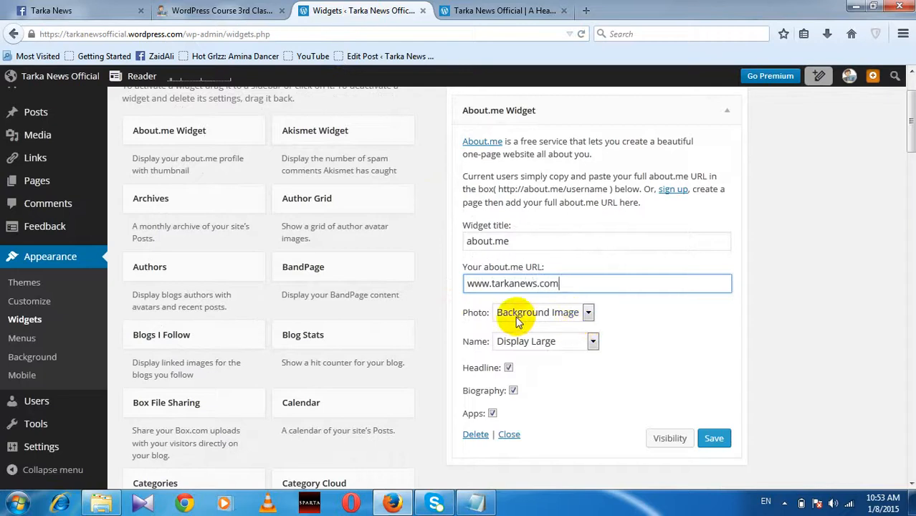
Step: Set Photo to None, keep Display Large, retitle the widget 'About Tarka News' and save
left_click(587, 312)
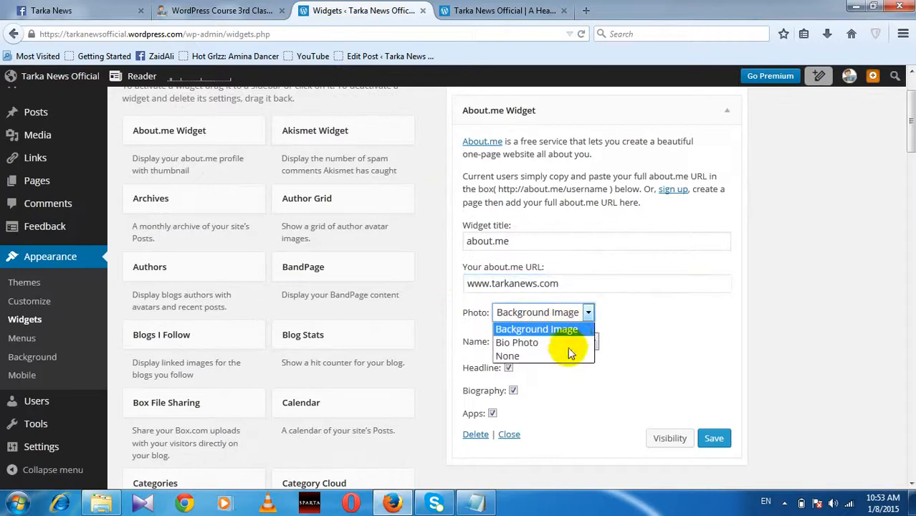
left_click(562, 355)
left_click(593, 341)
left_click(595, 342)
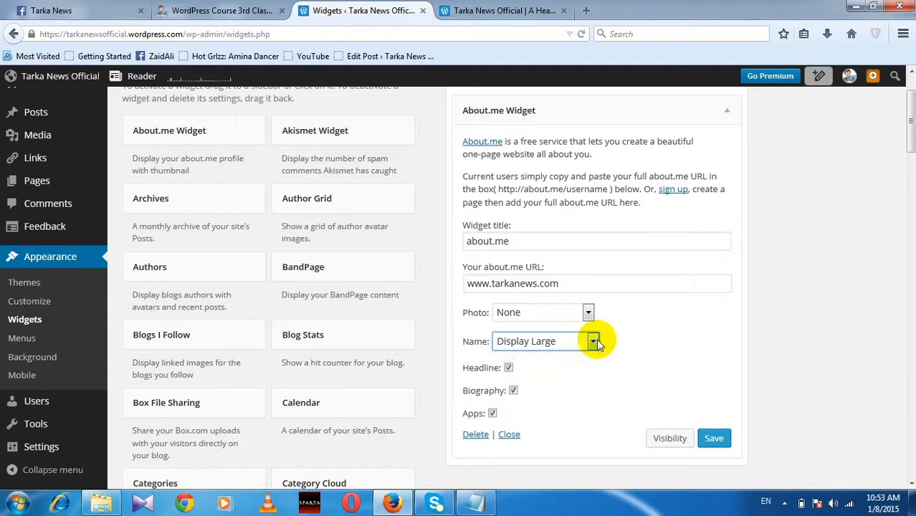
left_click_drag(530, 241, 460, 243)
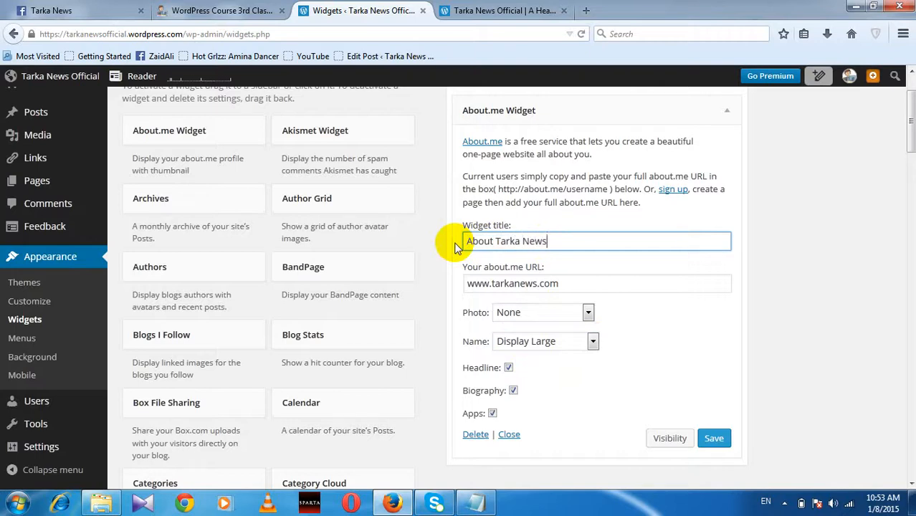
left_click(714, 437)
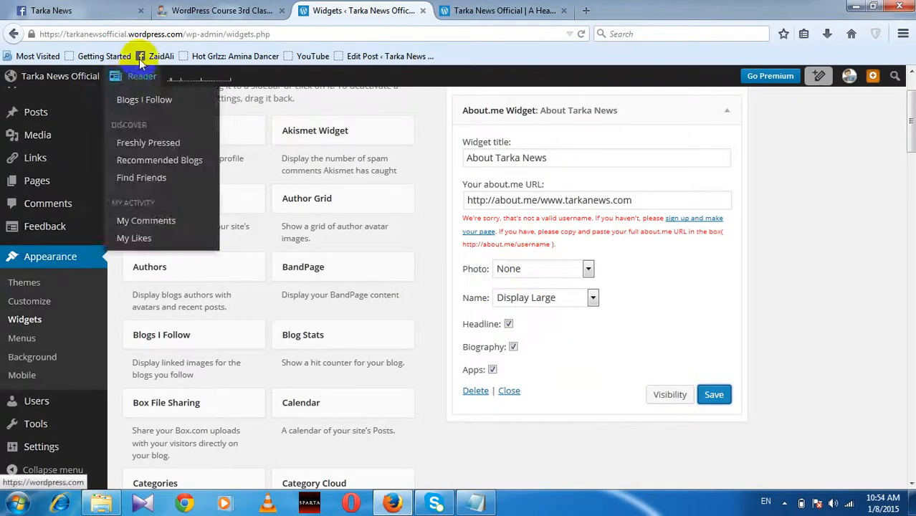
Step: Search Google for about.me in a new tab and open the about.me homepage
left_click(586, 10)
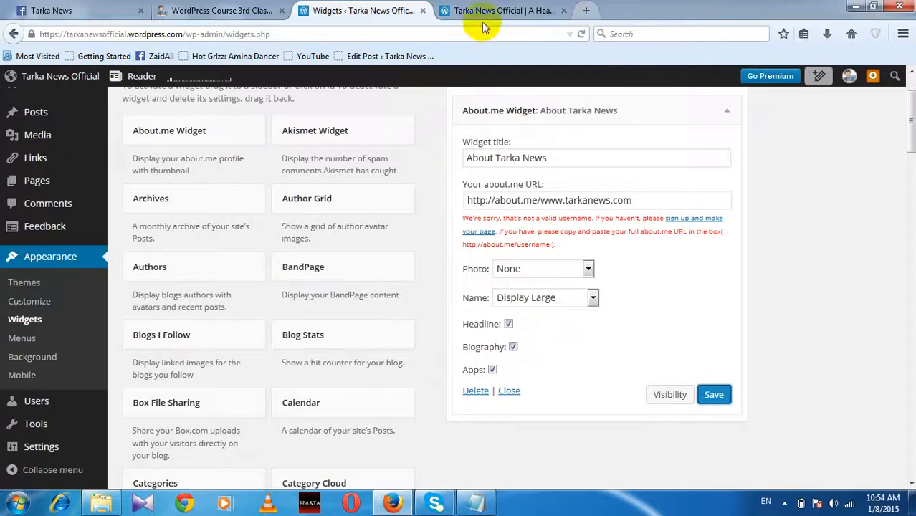
type("google.com/")
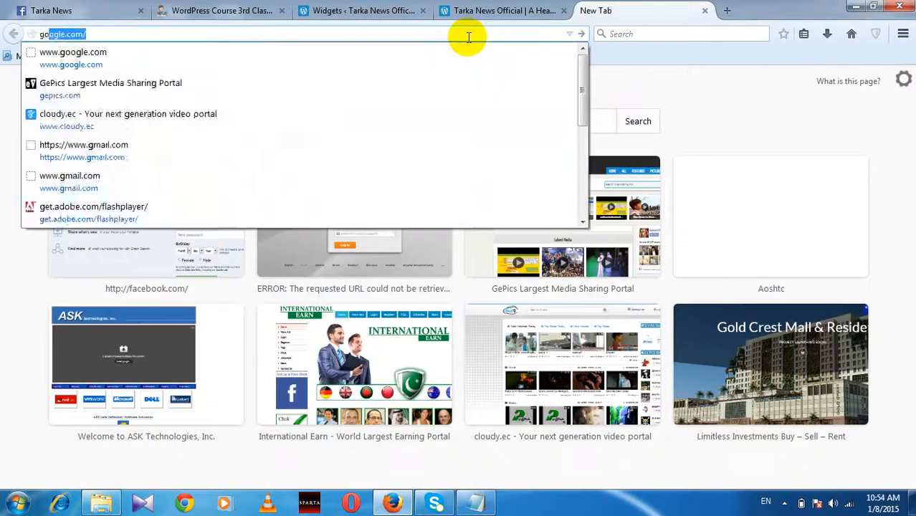
key("Return")
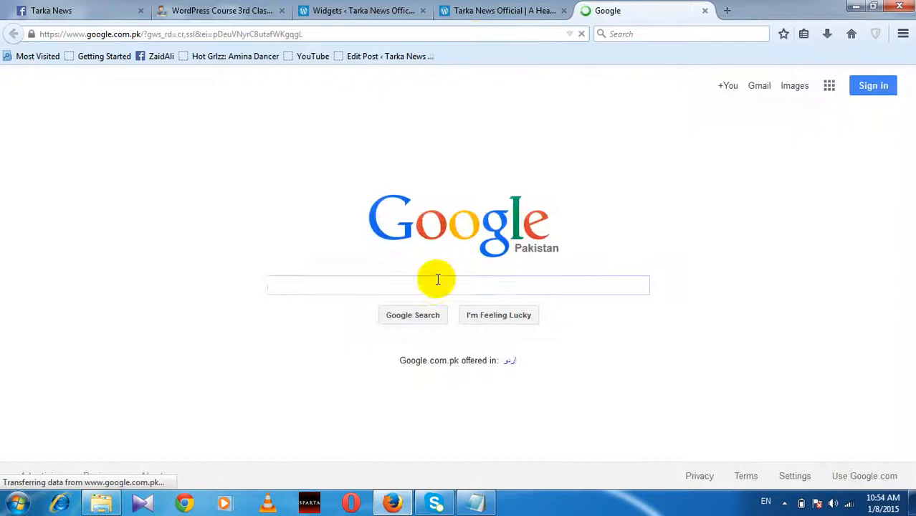
left_click(434, 287)
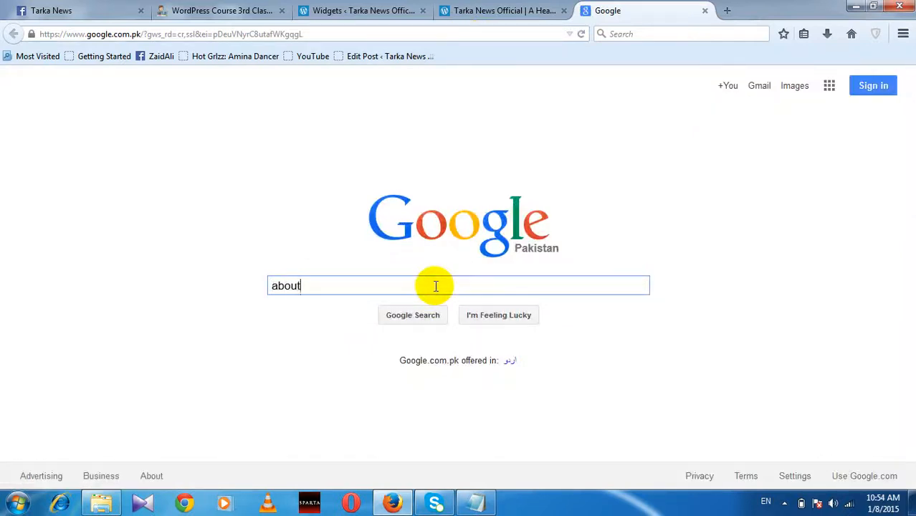
key("Return")
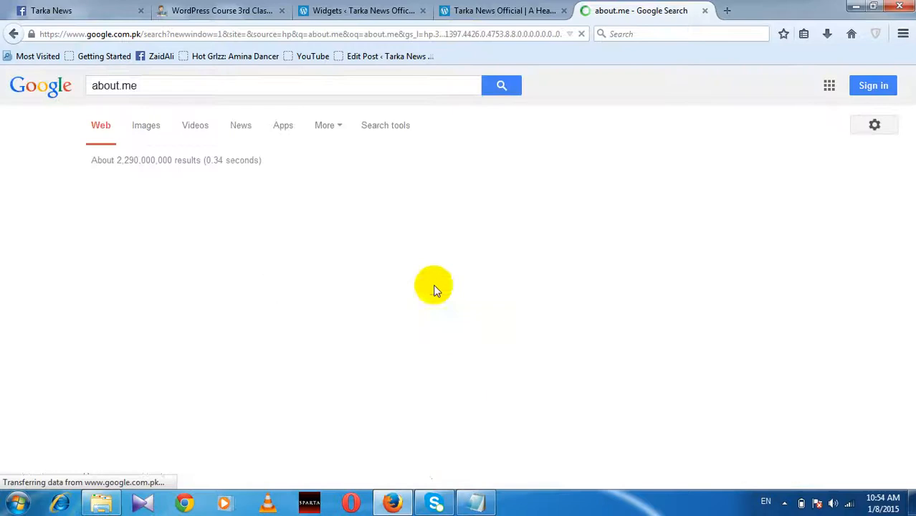
left_click(230, 189)
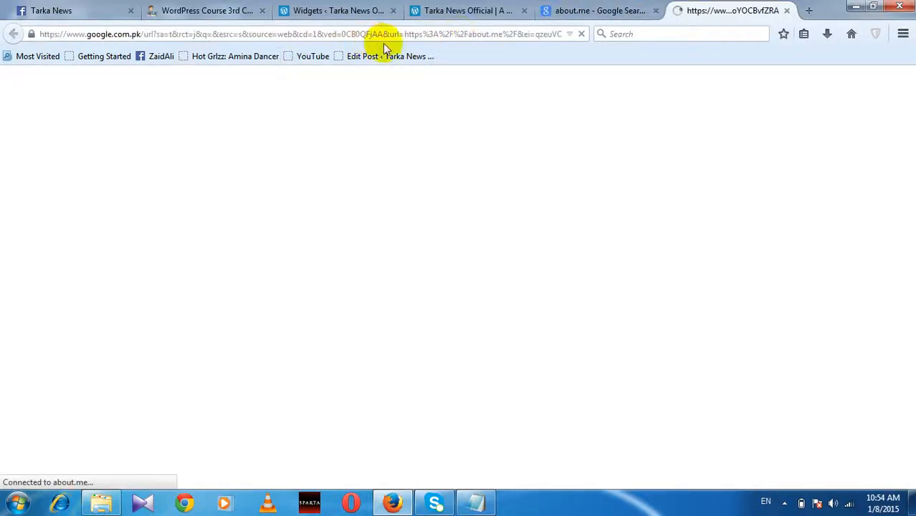
left_click(586, 11)
left_click(465, 11)
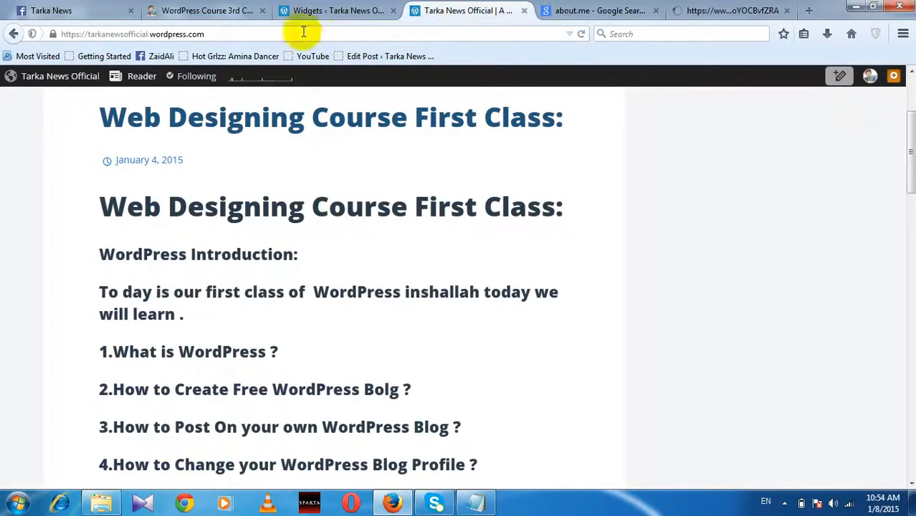
left_click(301, 11)
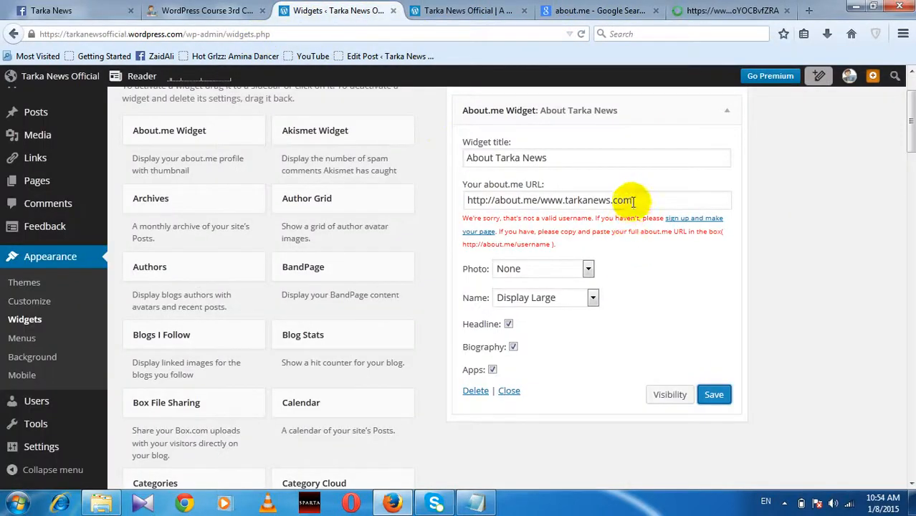
left_click_drag(633, 200, 556, 192)
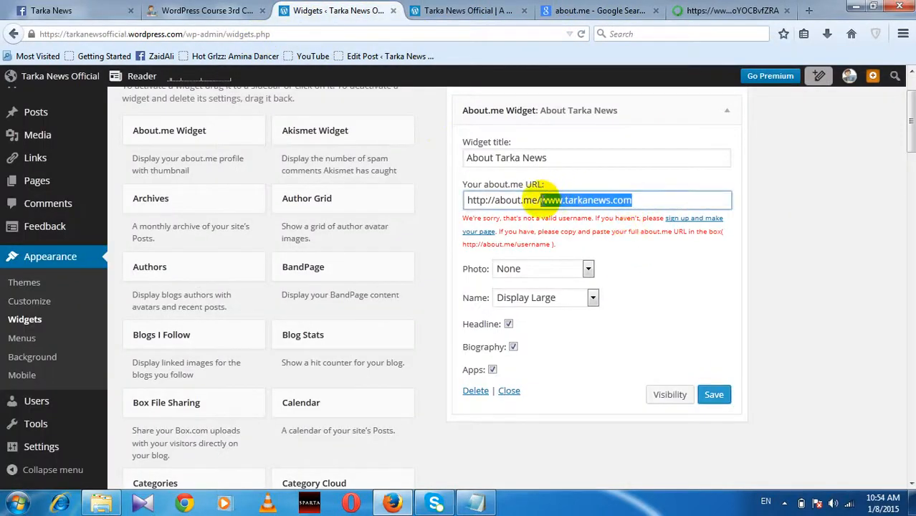
type("ta")
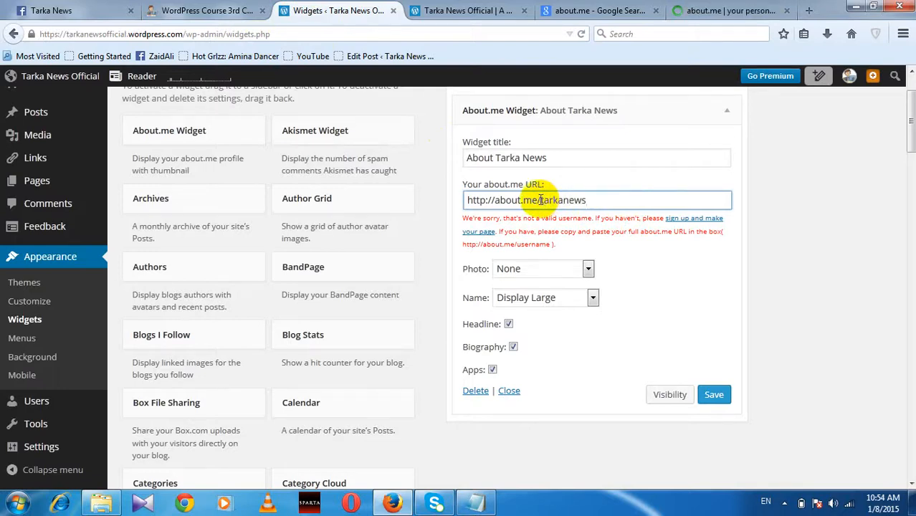
left_click(587, 269)
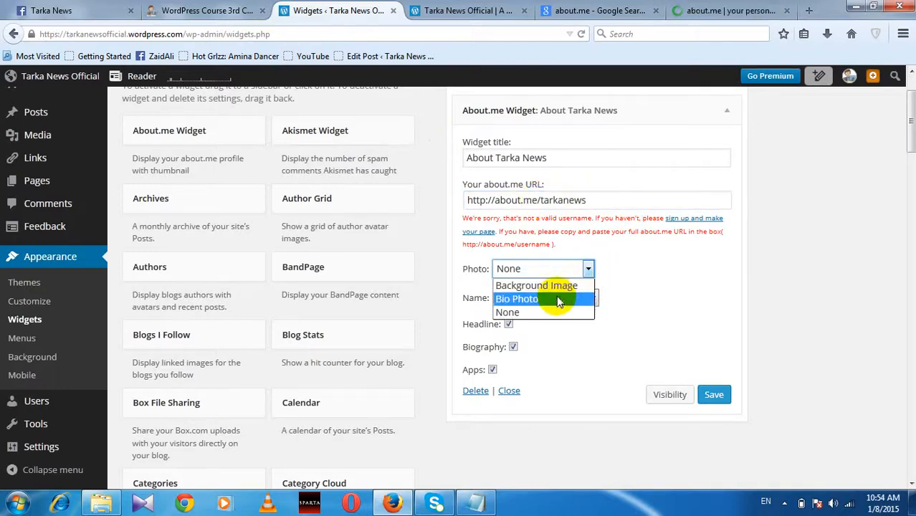
left_click(560, 299)
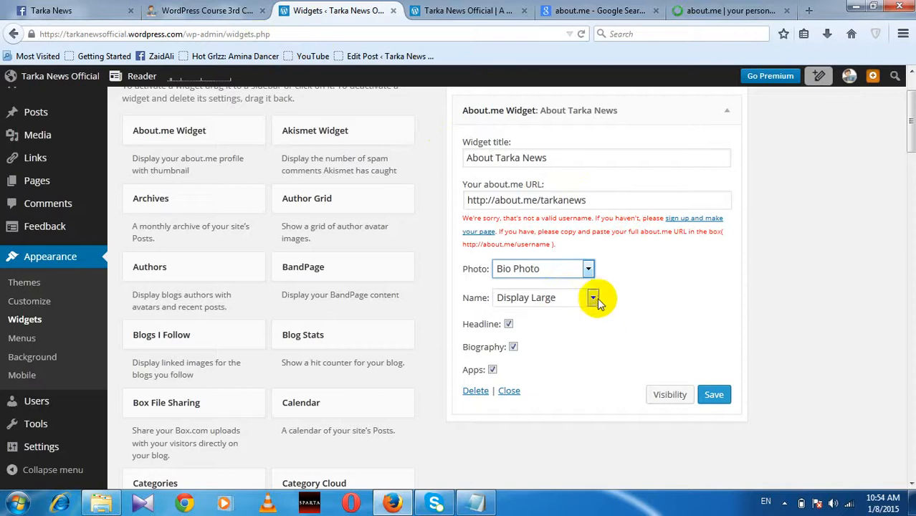
left_click(713, 395)
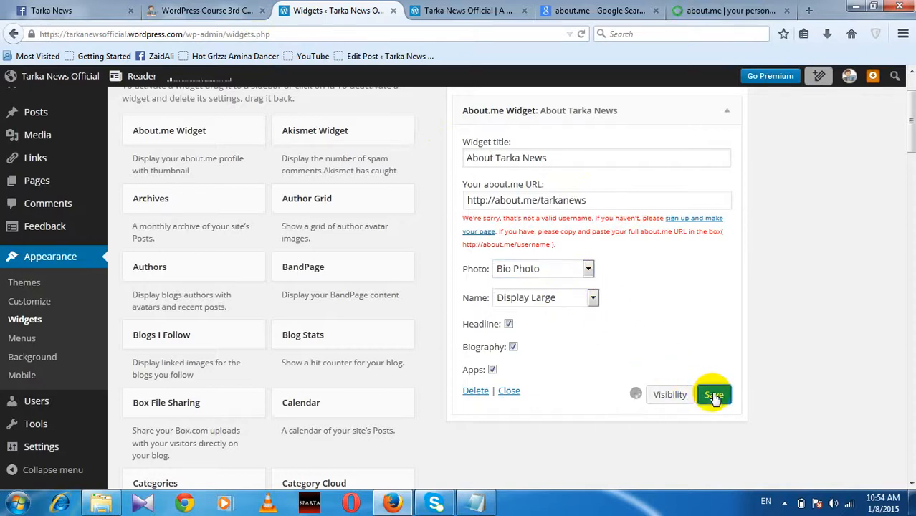
left_click(725, 10)
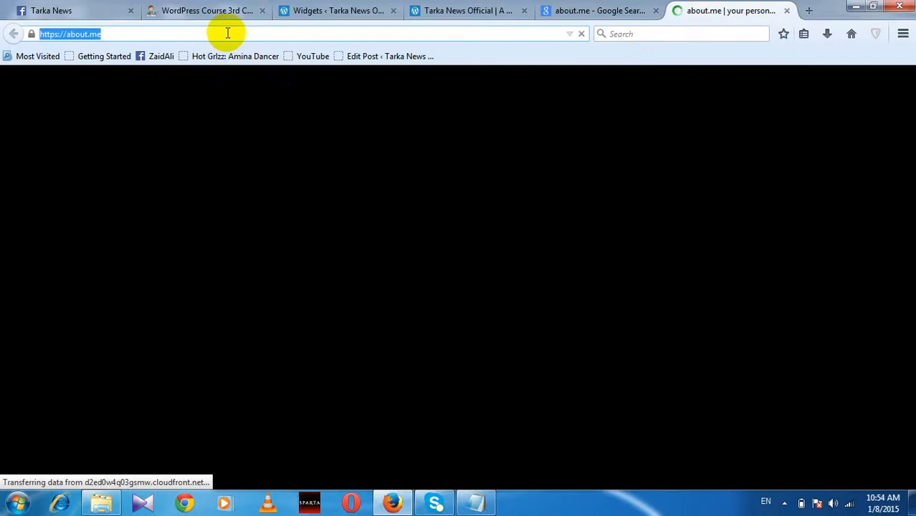
Step: Load about.me/tarkanews and scroll through the profile's bio and contact details
type("/tar")
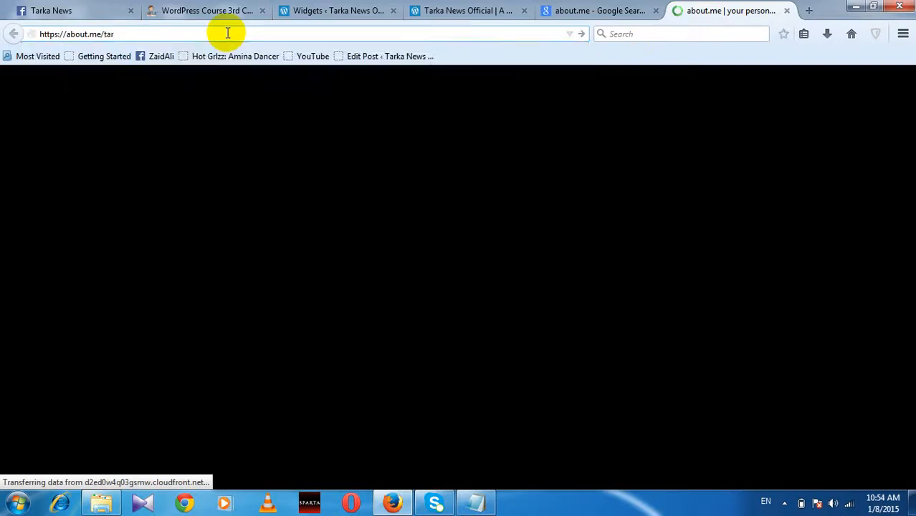
type("kanews")
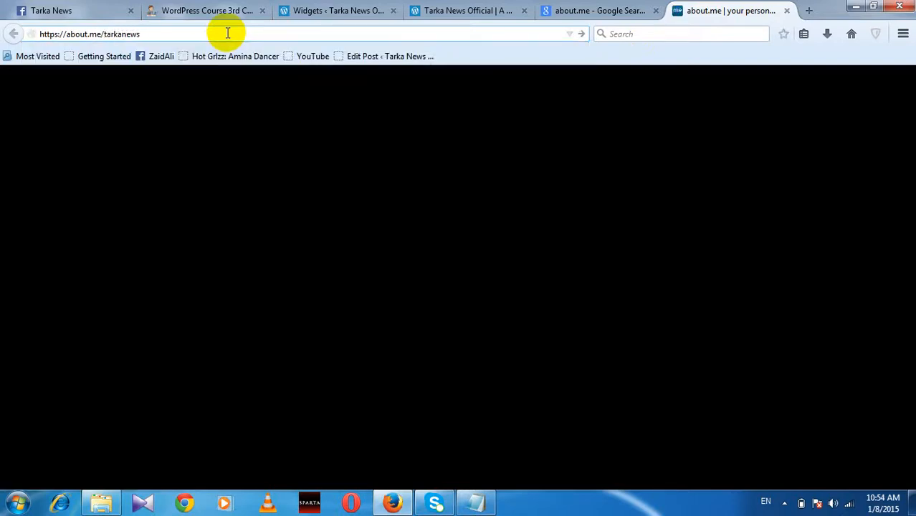
key("Return")
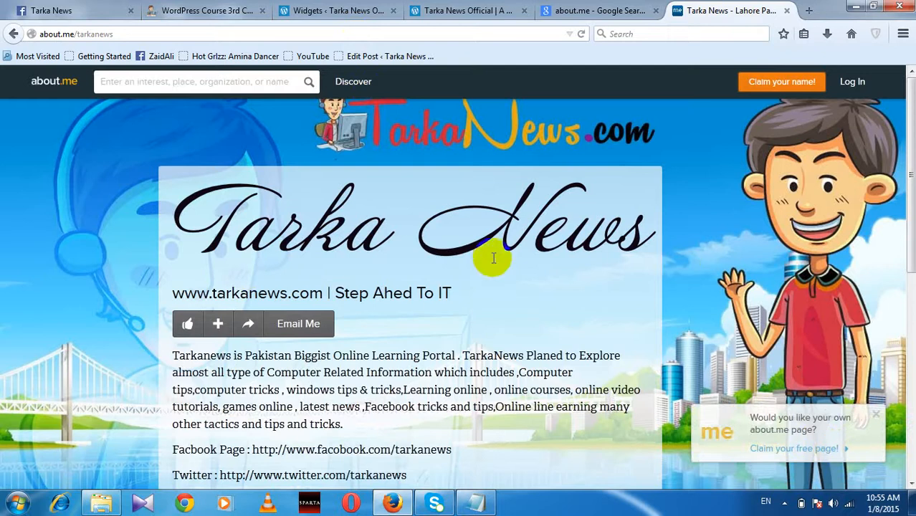
scroll(470, 256, "down", 5)
scroll(470, 256, "up", 5)
scroll(470, 256, "down", 5)
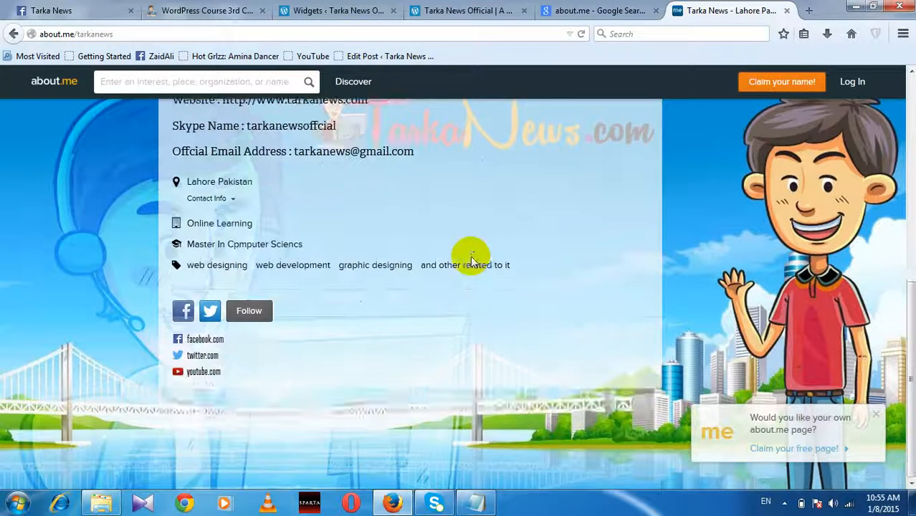
scroll(470, 255, "up", 5)
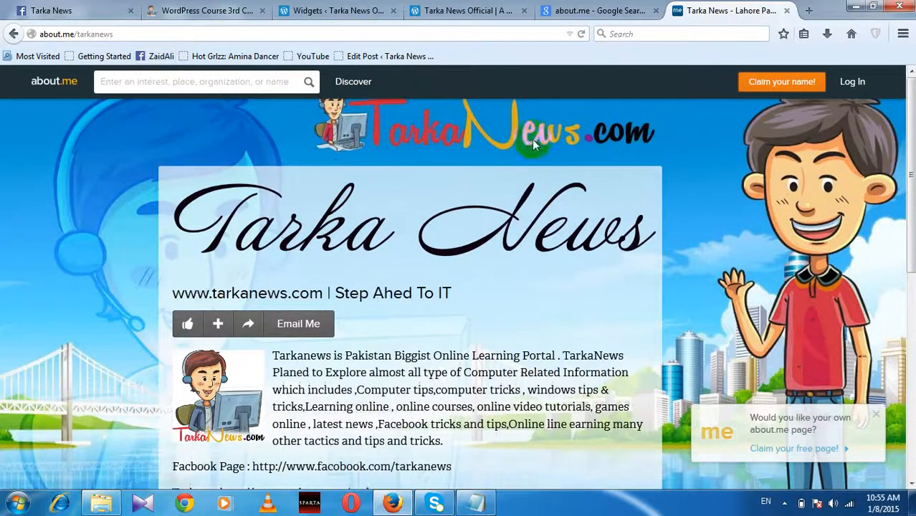
scroll(549, 275, "down", 5)
scroll(552, 237, "up", 5)
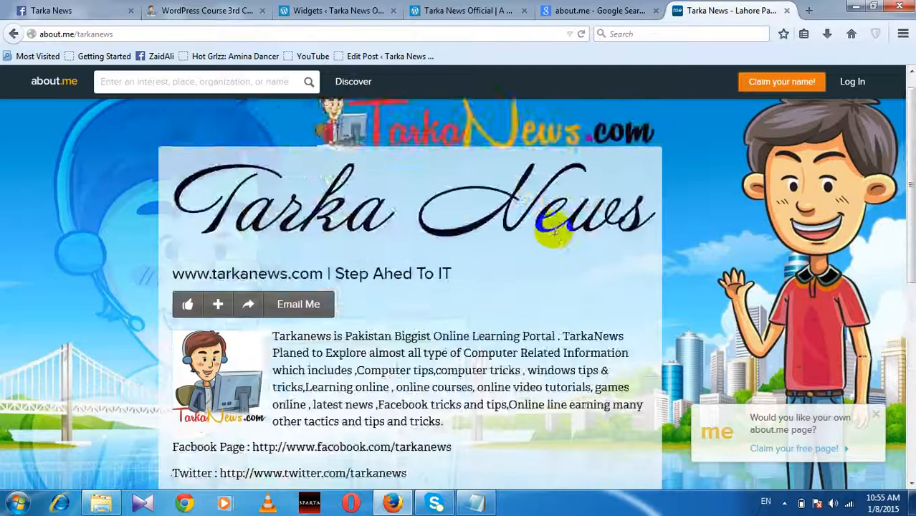
scroll(554, 231, "down", 5)
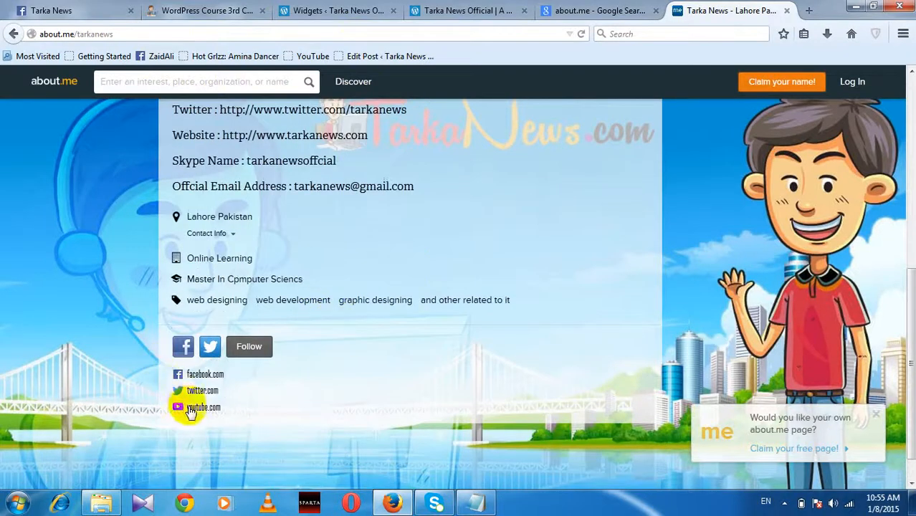
scroll(231, 290, "up", 2)
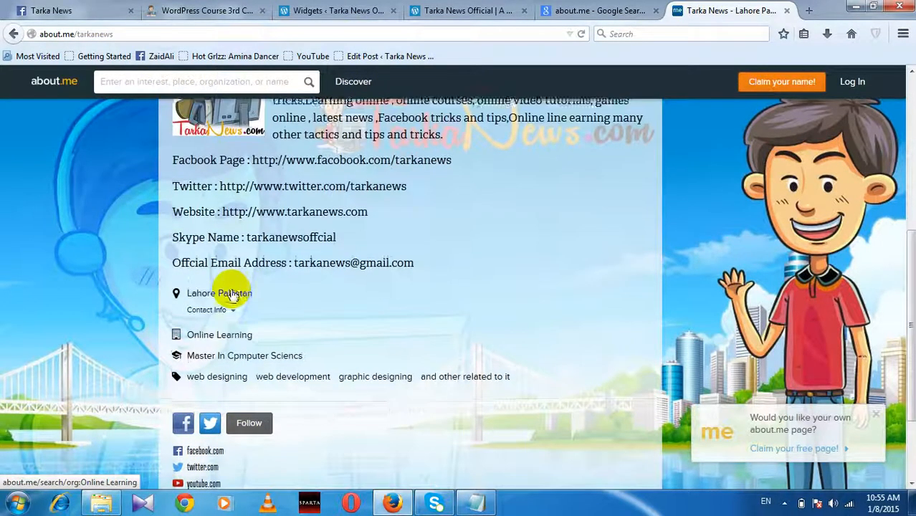
scroll(231, 294, "up", 3)
scroll(258, 340, "down", 1)
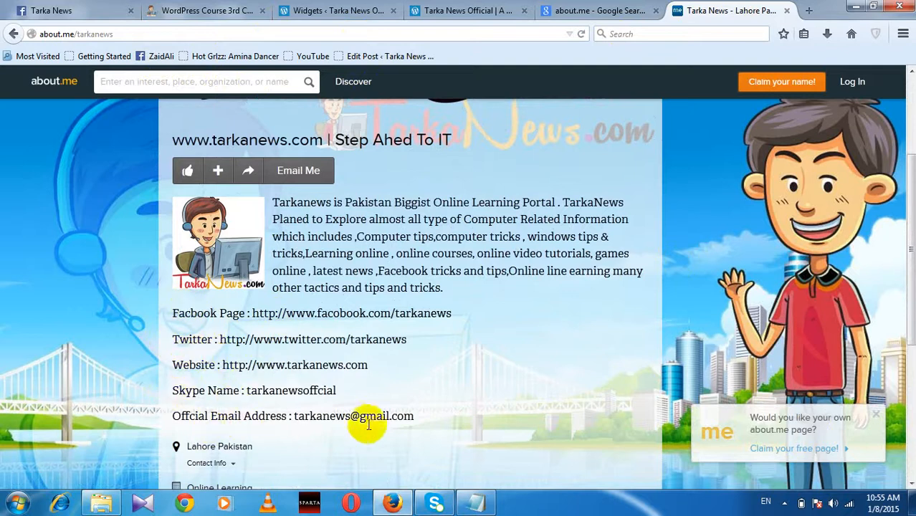
scroll(409, 343, "up", 3)
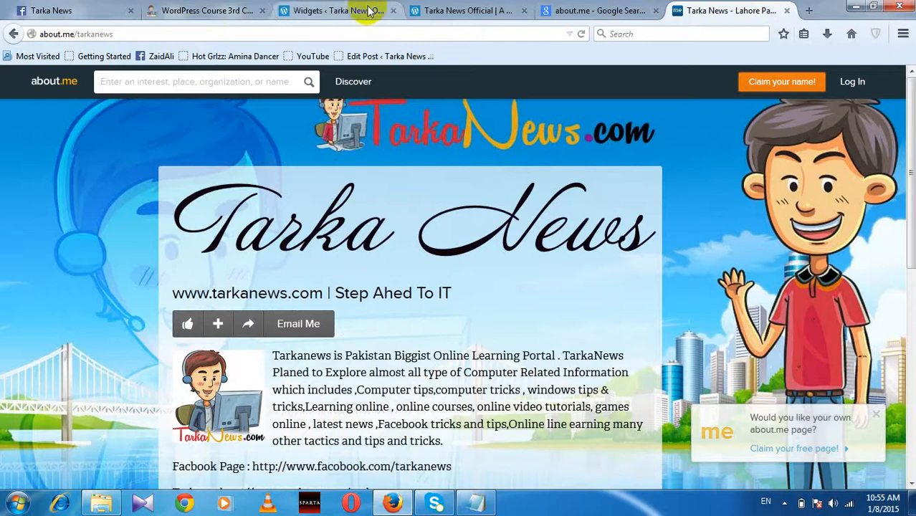
left_click(426, 11)
Step: Reload tarkanewsofficial.wordpress.com and scroll to check the About Tarka News widget with bio photo
left_click(423, 34)
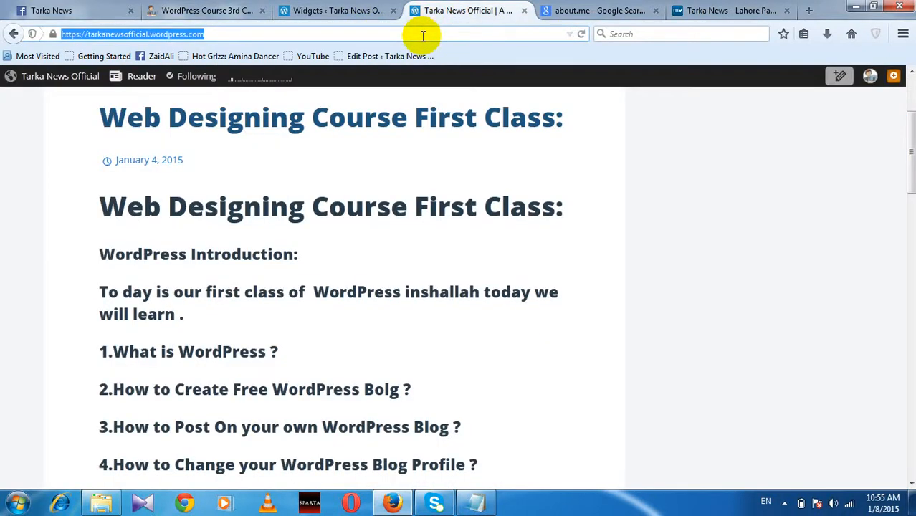
key("Return")
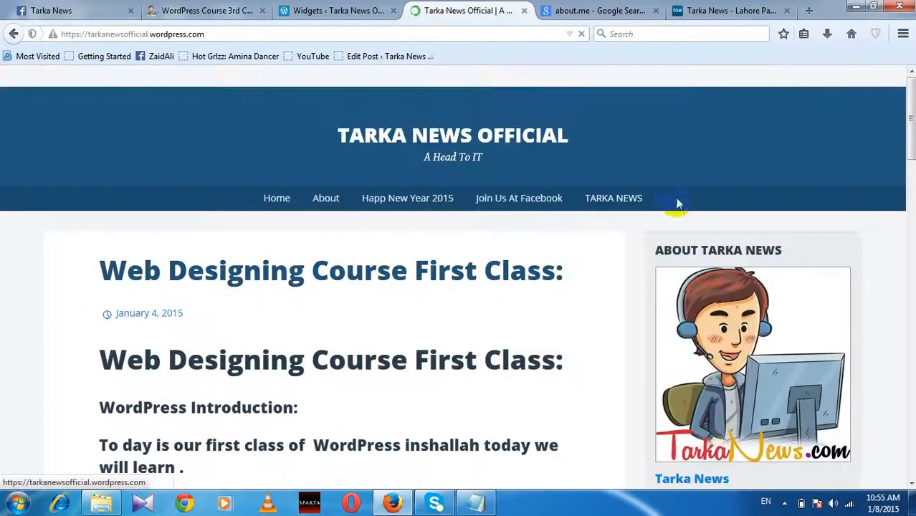
scroll(746, 323, "down", 2)
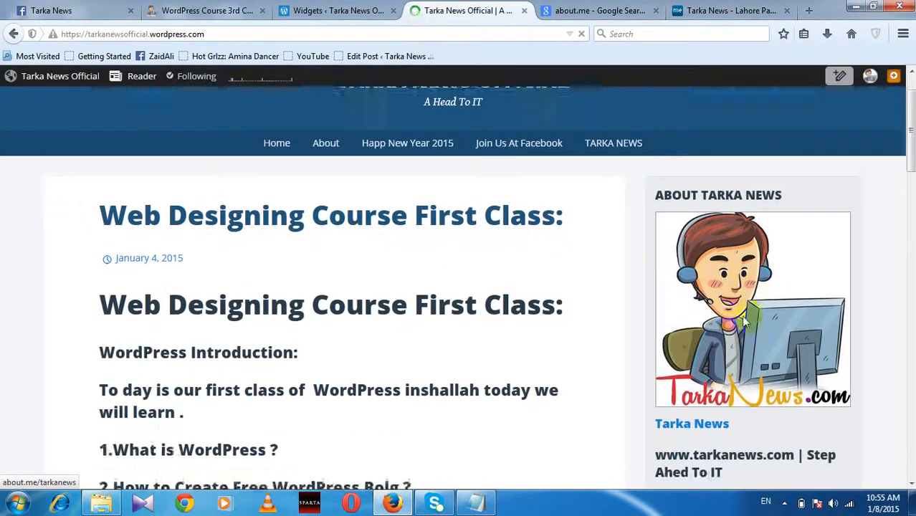
scroll(745, 322, "down", 2)
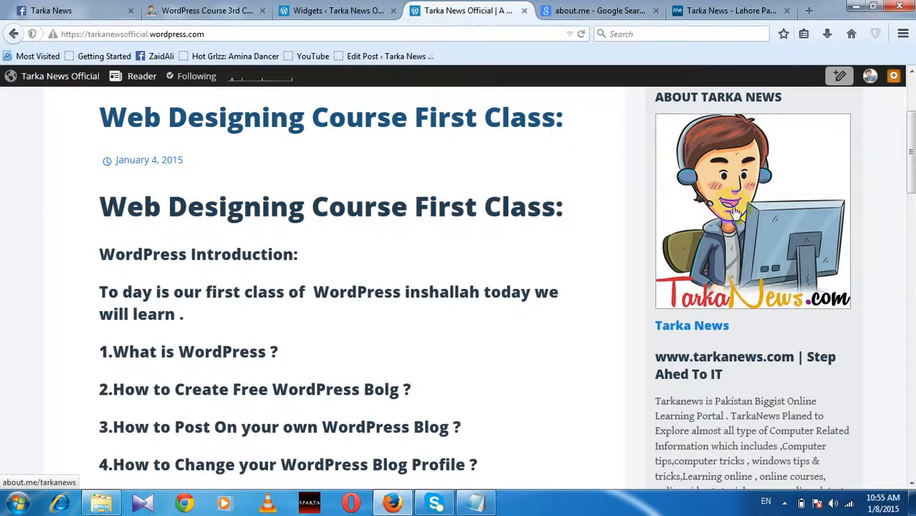
scroll(735, 212, "down", 5)
scroll(722, 269, "up", 3)
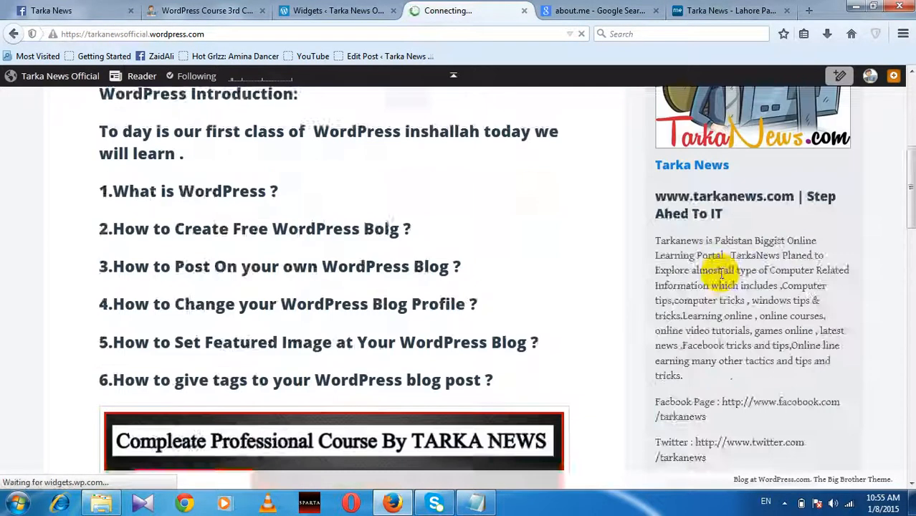
scroll(722, 269, "up", 5)
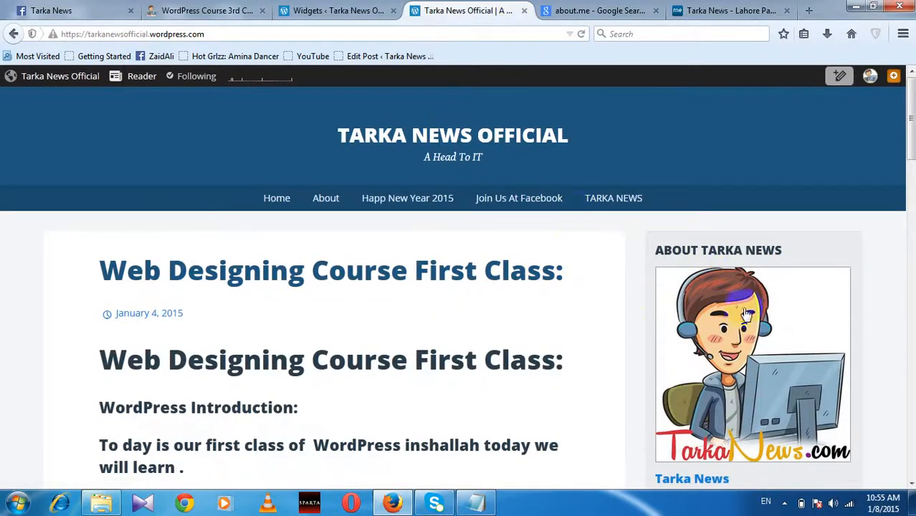
scroll(754, 322, "down", 6)
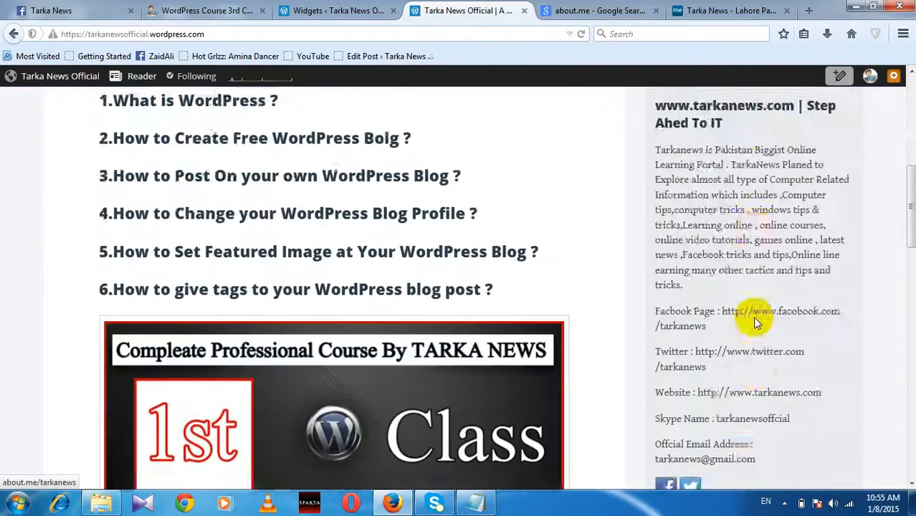
scroll(753, 316, "up", 5)
scroll(753, 316, "down", 6)
scroll(752, 316, "up", 4)
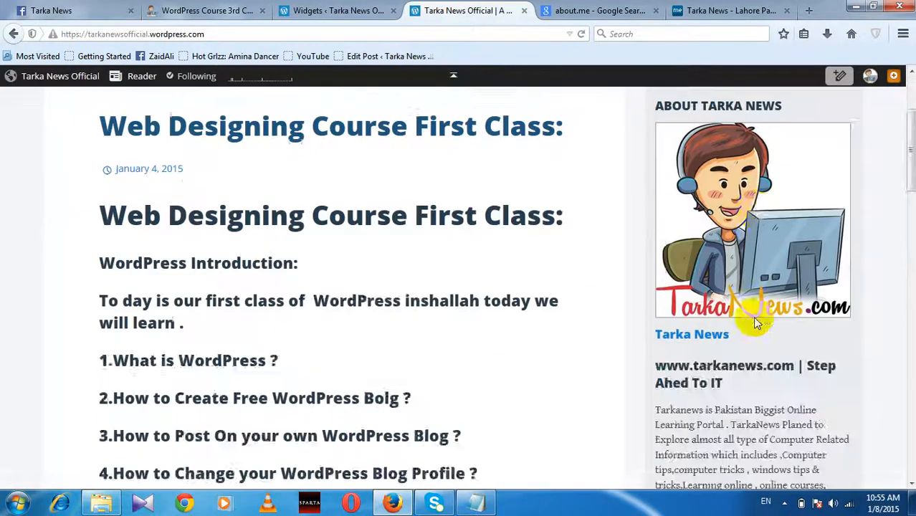
scroll(753, 316, "down", 15)
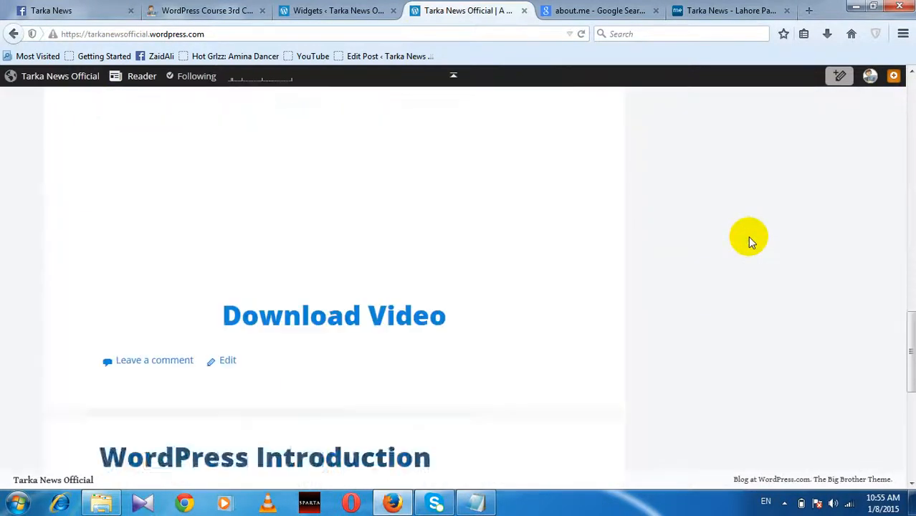
scroll(748, 239, "down", 2)
scroll(748, 239, "up", 10)
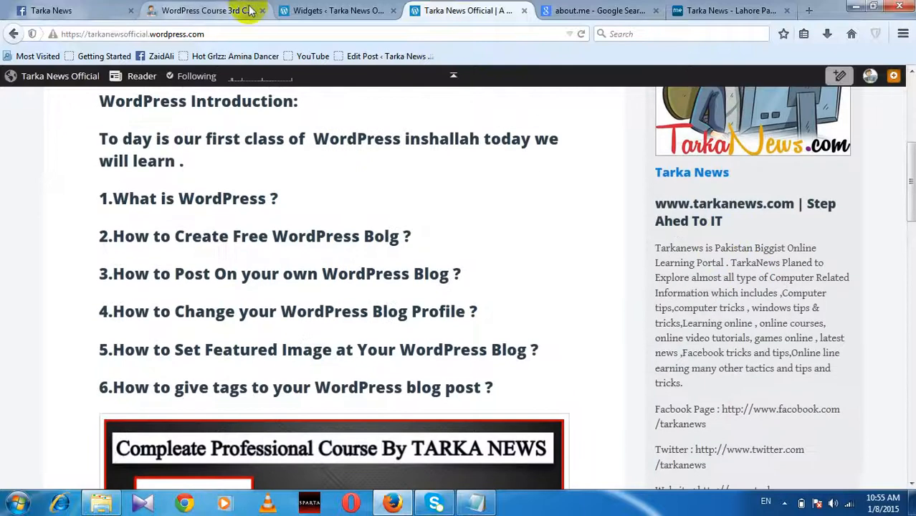
left_click(331, 10)
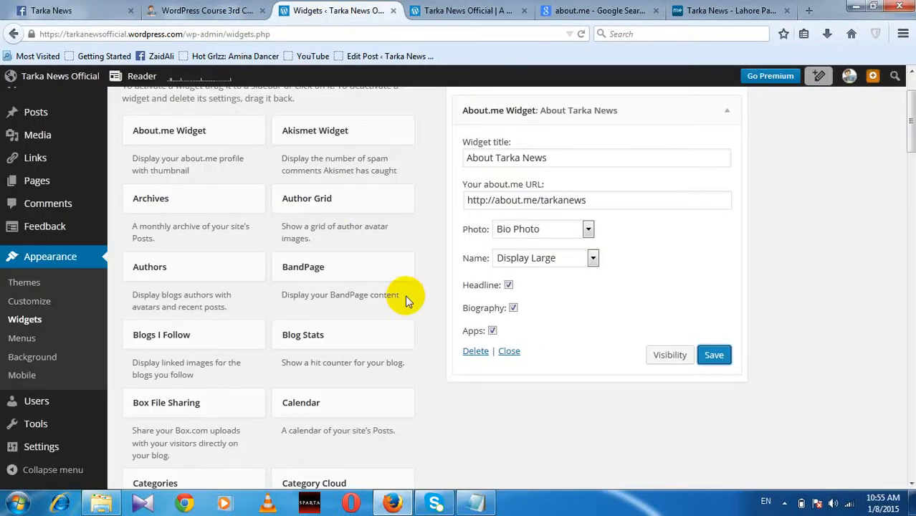
Step: Scroll the Available Widgets list and collapse the About Tarka News widget's settings panel
scroll(322, 258, "up", 2)
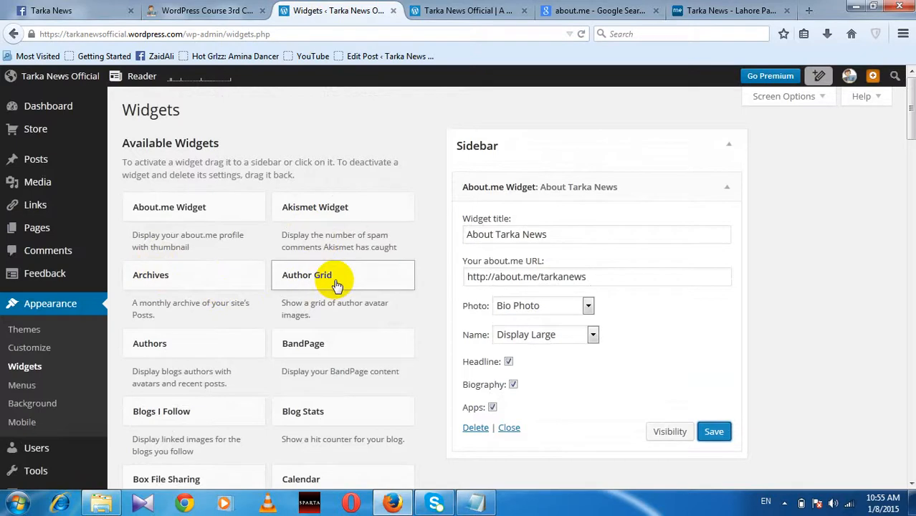
scroll(337, 355, "down", 2)
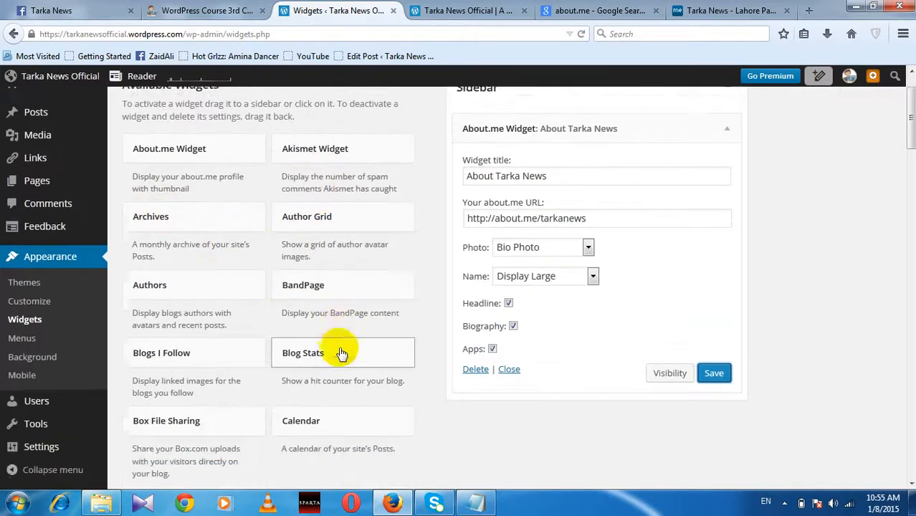
scroll(326, 346, "down", 4)
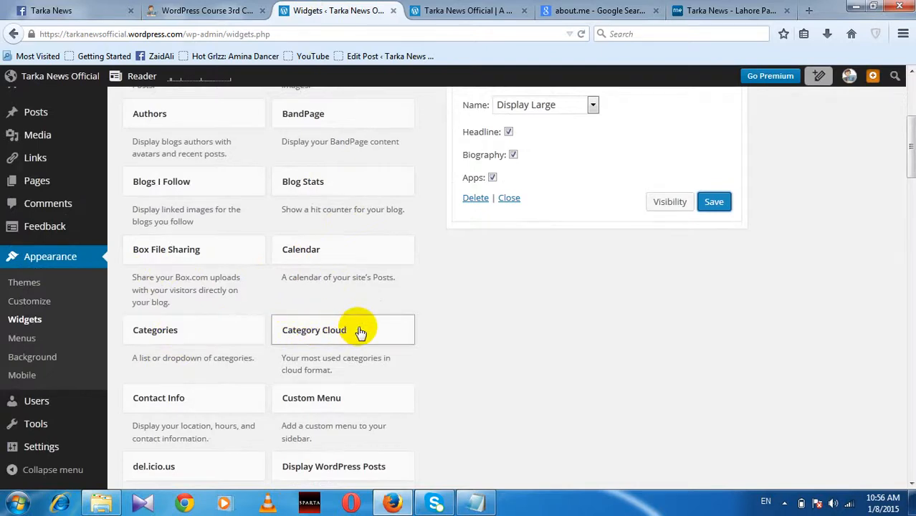
scroll(213, 374, "down", 1)
scroll(282, 280, "down", 2)
scroll(276, 285, "up", 8)
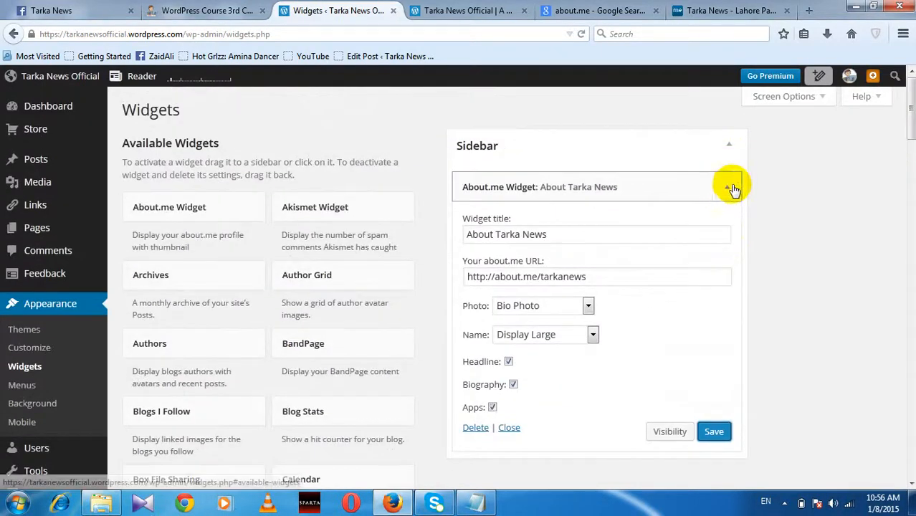
left_click(731, 187)
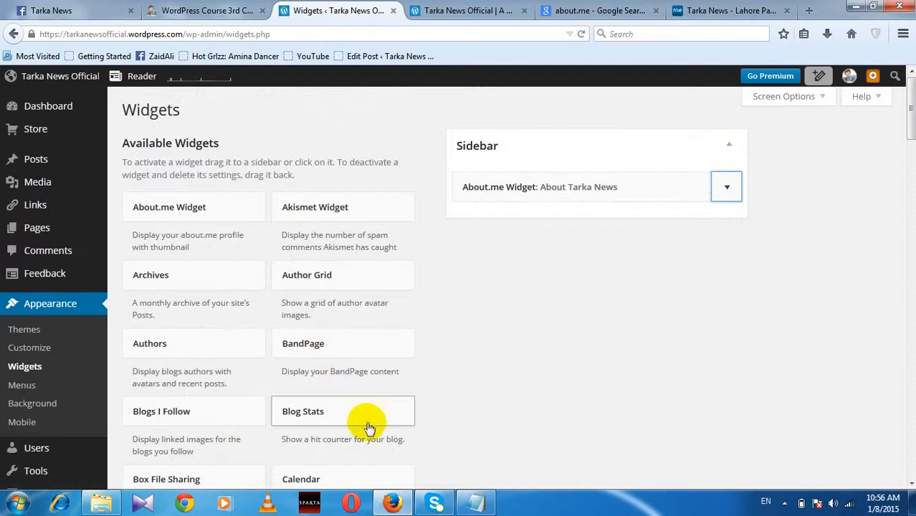
scroll(369, 425, "down", 2)
scroll(367, 423, "down", 3)
Step: Place a Category Cloud widget below About Tarka News, title it 'Category Cloud', and save
left_click_drag(348, 408, 526, 227)
left_click(532, 273)
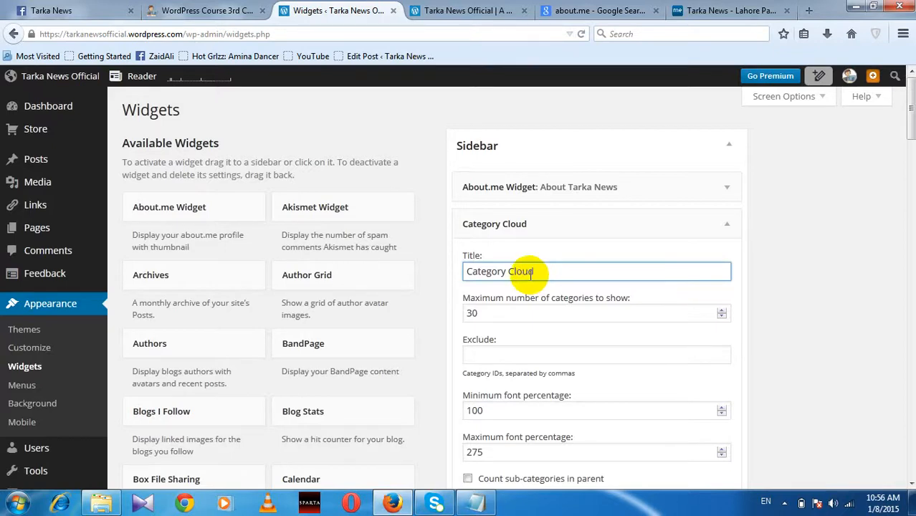
scroll(609, 437, "down", 4)
left_click(712, 351)
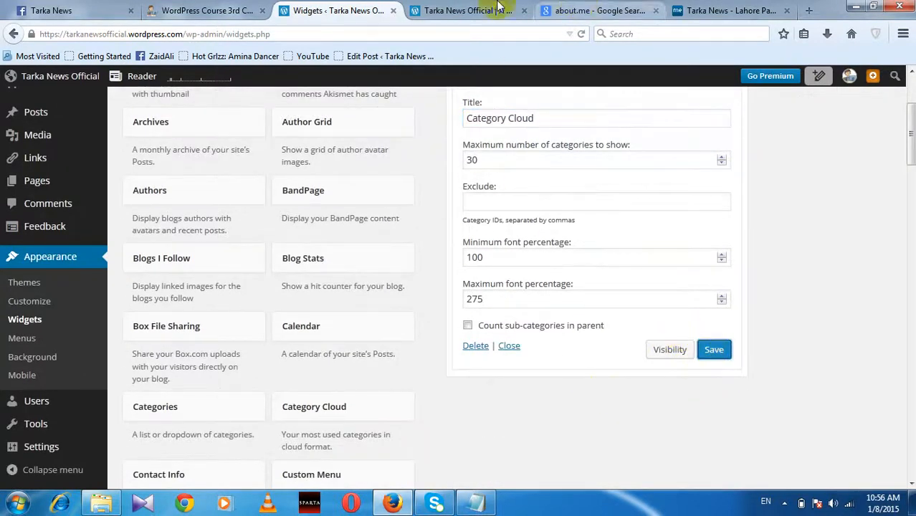
left_click(473, 10)
Step: Reload the live blog and confirm its sidebar Category Cloud lists the Wordpress category
left_click(489, 34)
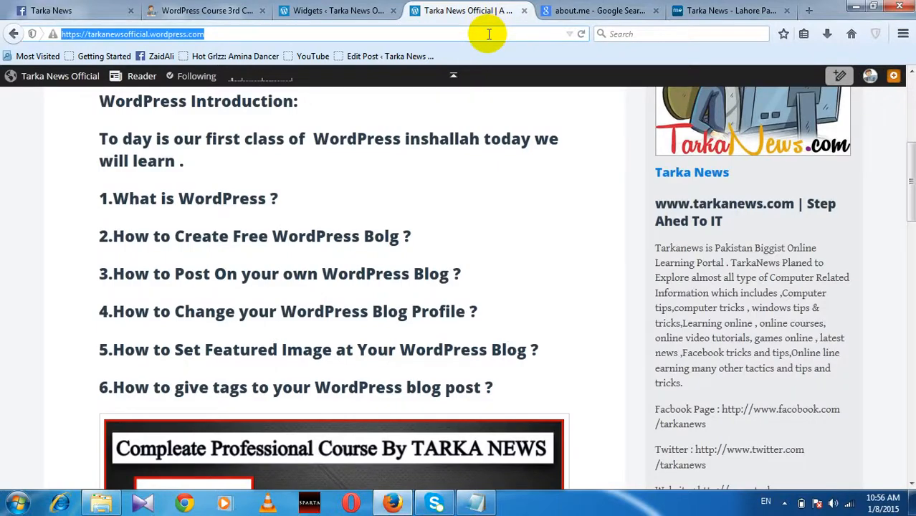
key("Return")
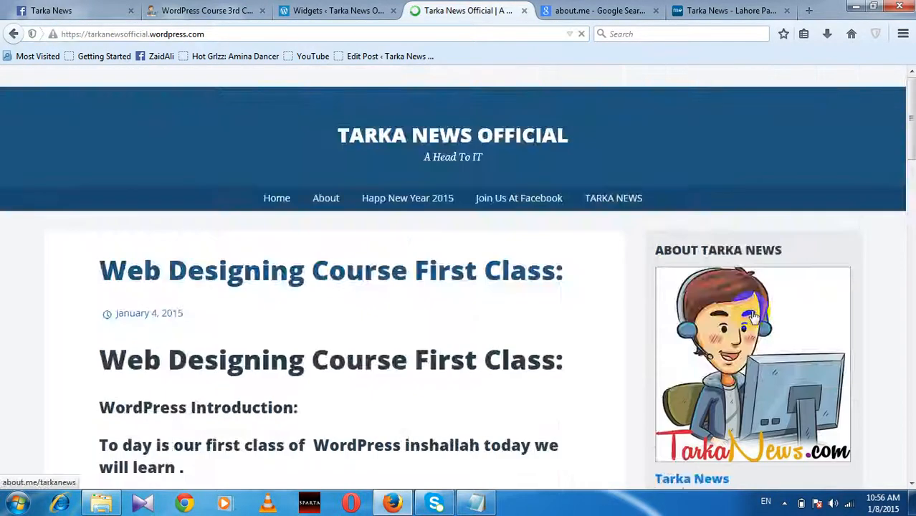
scroll(756, 303, "down", 10)
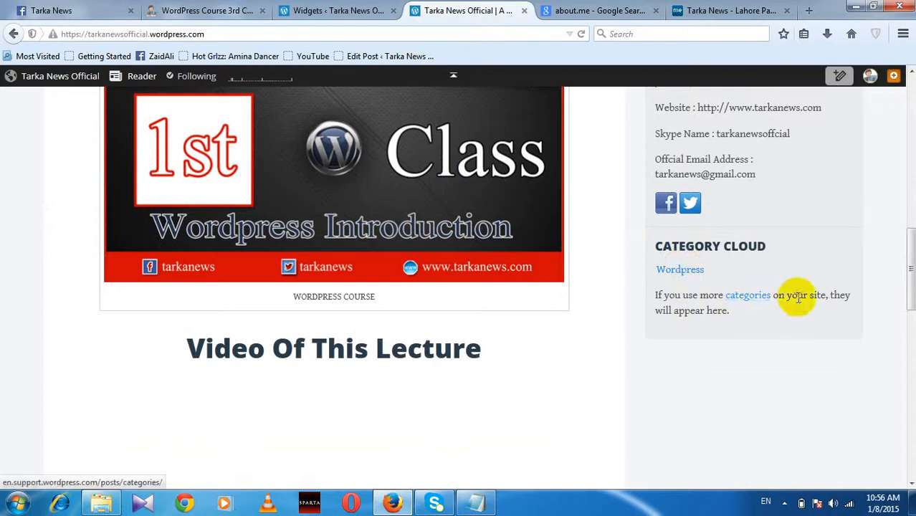
left_click(745, 295)
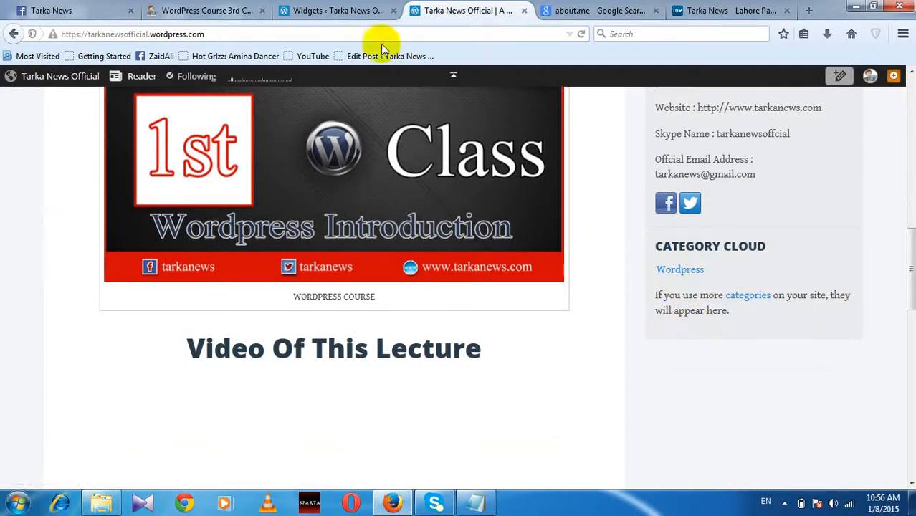
left_click(331, 10)
Step: Collapse the Category Cloud widget's settings in the Sidebar
scroll(420, 316, "down", 2)
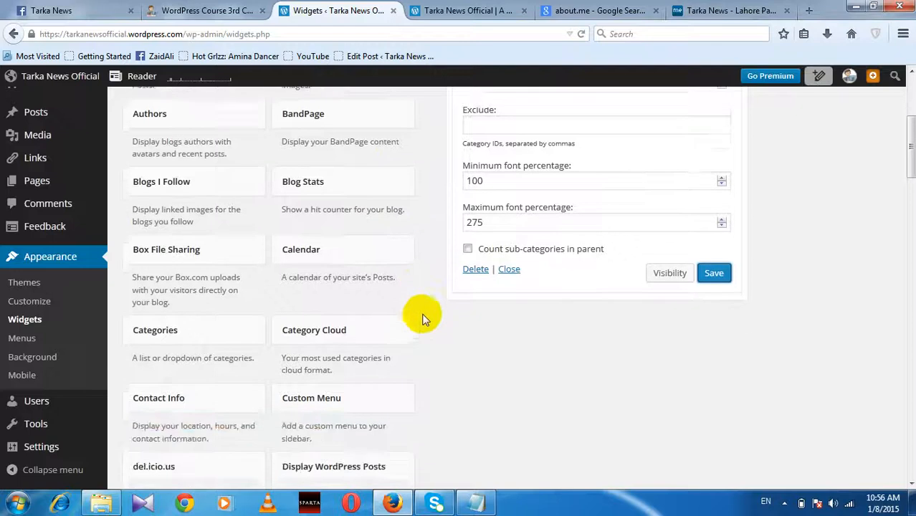
scroll(380, 303, "up", 3)
scroll(745, 158, "up", 1)
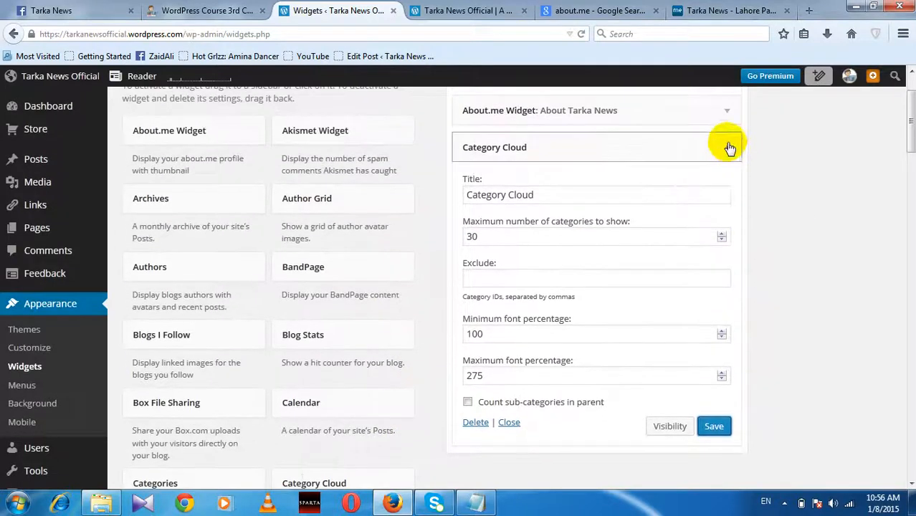
left_click(726, 148)
Step: Add a Calendar widget titled 'Calendar' below Category Cloud, save it, and go to the live blog
left_click_drag(316, 413, 507, 192)
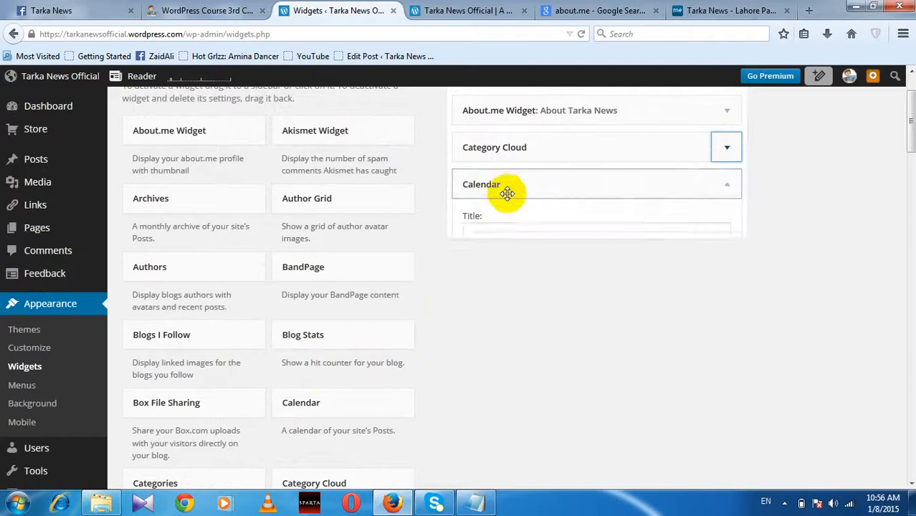
left_click(500, 233)
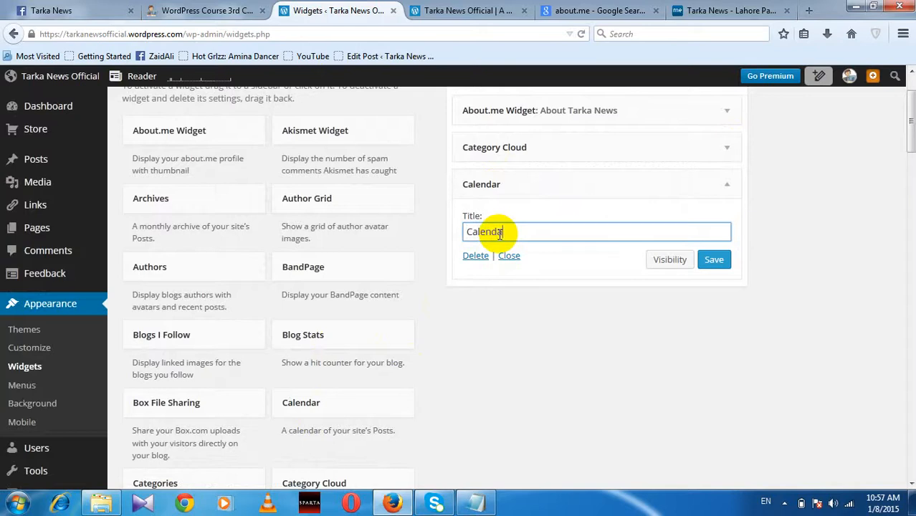
left_click(713, 263)
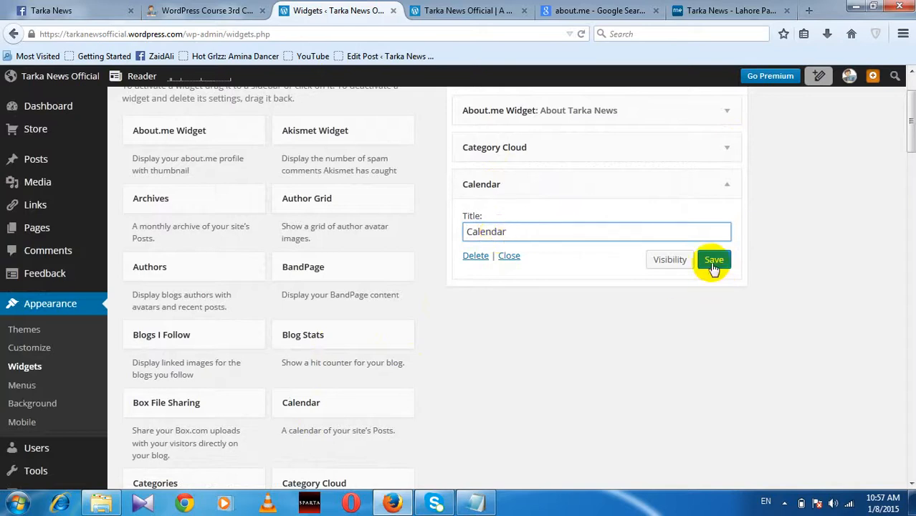
left_click(453, 14)
left_click(450, 34)
Step: Reload the live blog and check the January 2015 calendar appears under Category Cloud
key("Return")
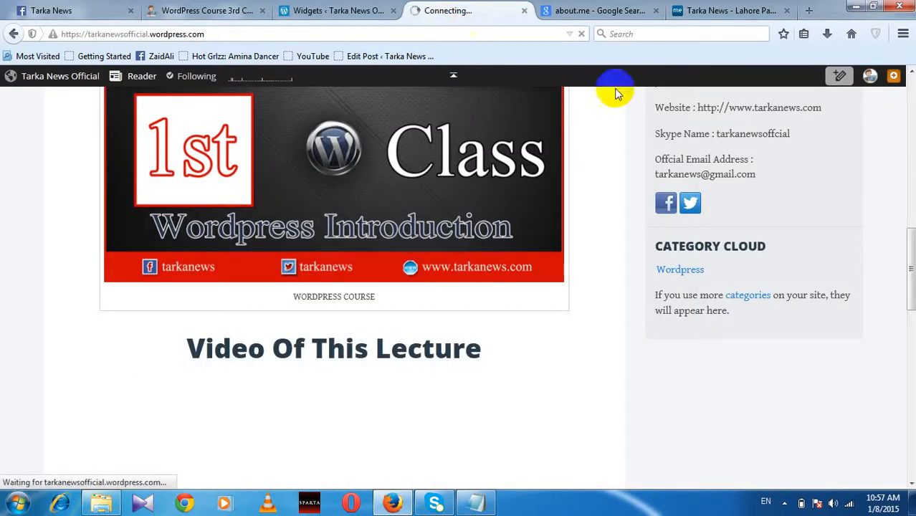
scroll(769, 233, "down", 10)
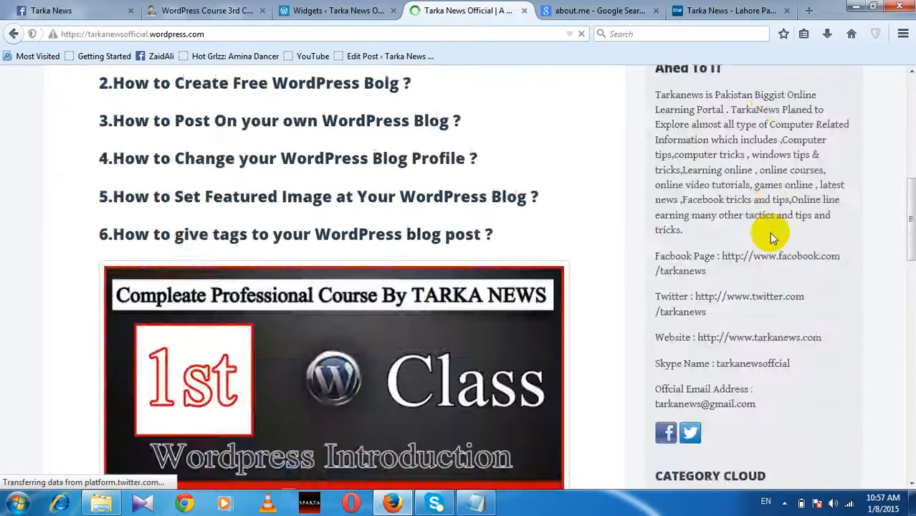
scroll(768, 232, "down", 2)
scroll(758, 205, "up", 3)
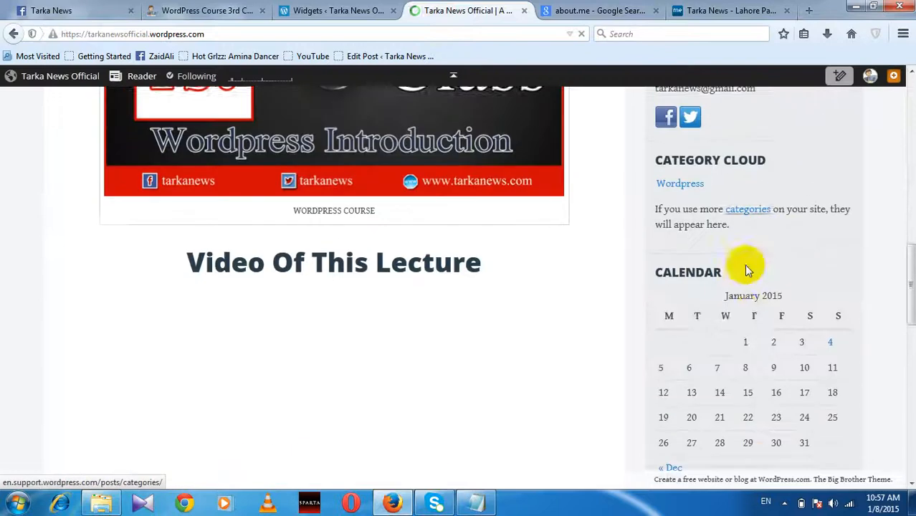
scroll(744, 287, "down", 1)
scroll(743, 313, "down", 2)
scroll(713, 290, "up", 2)
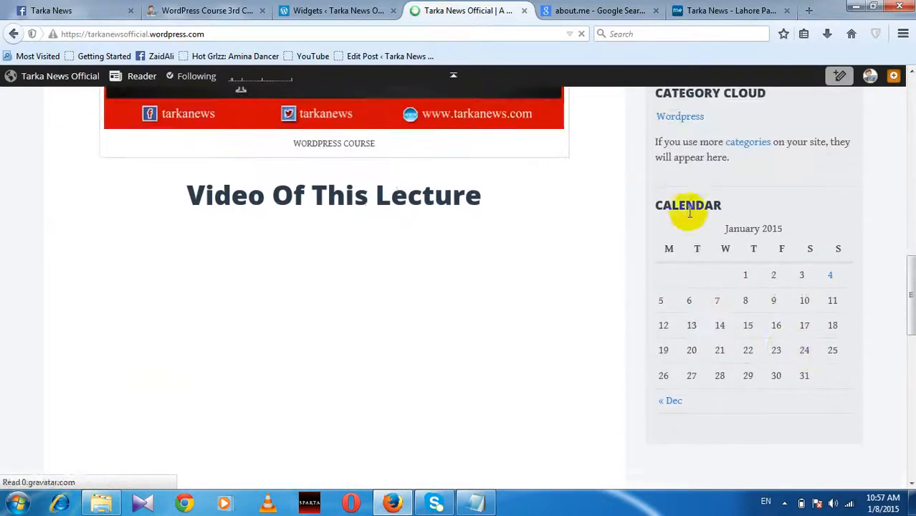
scroll(722, 286, "up", 6)
scroll(720, 286, "down", 5)
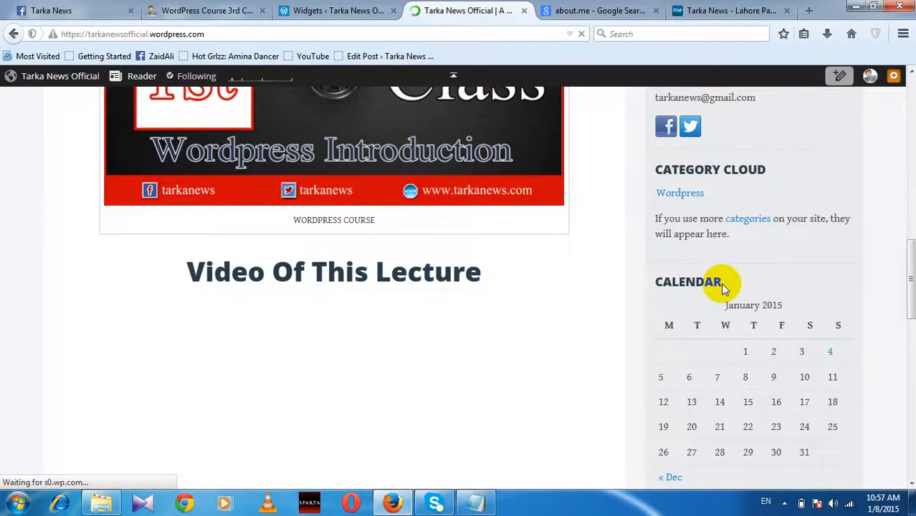
scroll(723, 285, "up", 12)
scroll(723, 285, "up", 3)
scroll(722, 285, "down", 3)
scroll(544, 272, "up", 3)
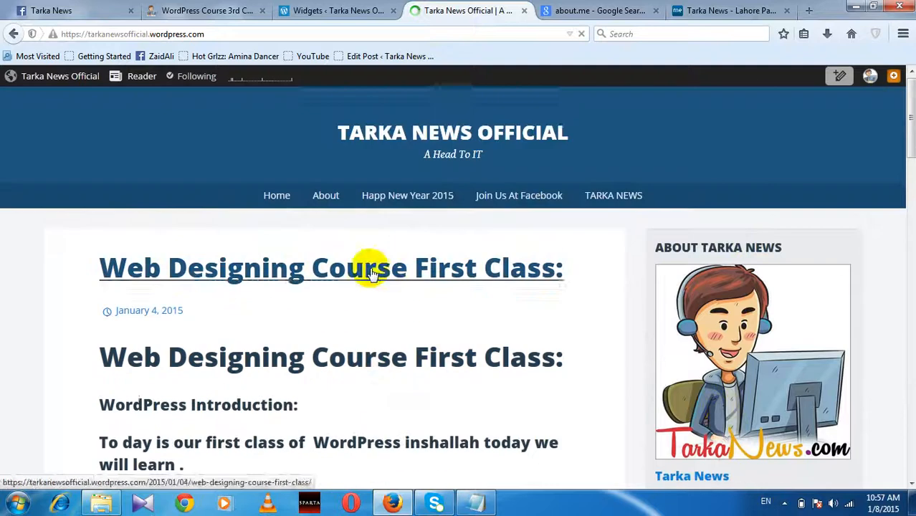
scroll(716, 307, "down", 12)
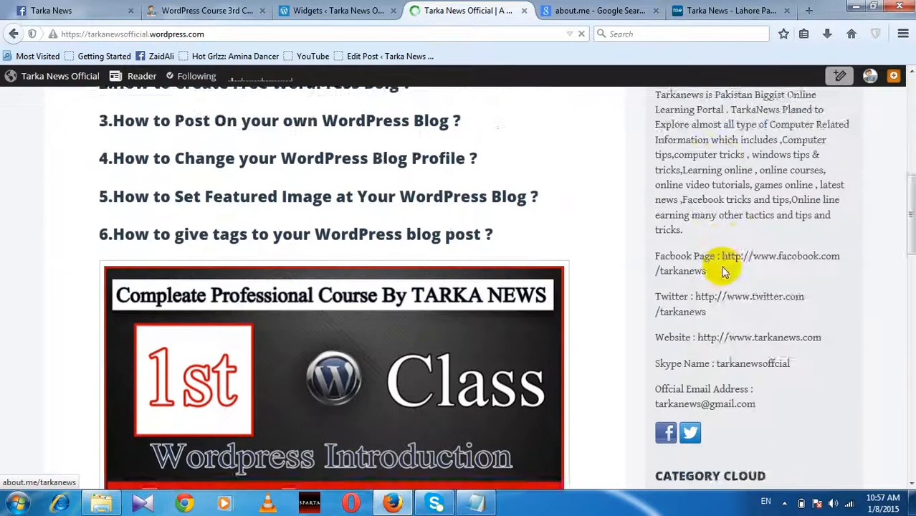
scroll(720, 266, "up", 3)
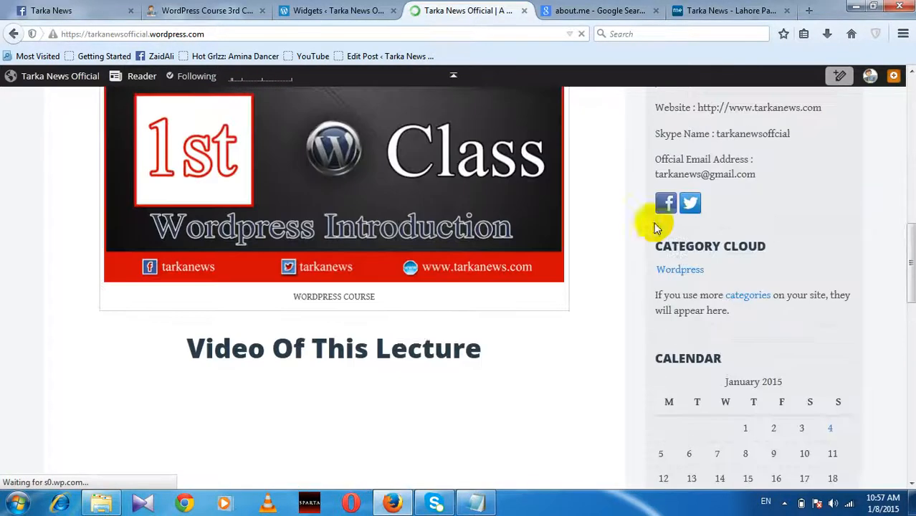
left_click(172, 10)
Step: Scroll through the WordPress Course 3rd Class post, then bring up the Tarka News about.me profile
scroll(322, 231, "down", 9)
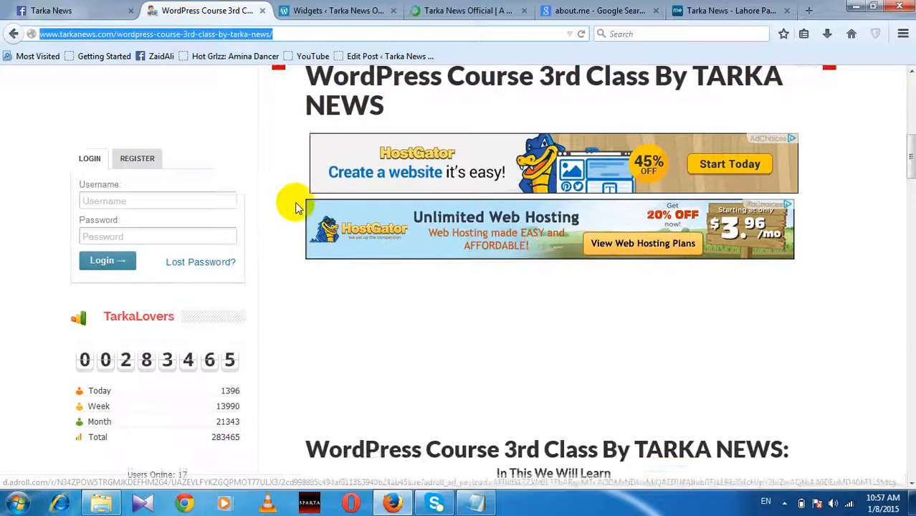
scroll(225, 263, "up", 1)
scroll(129, 240, "down", 5)
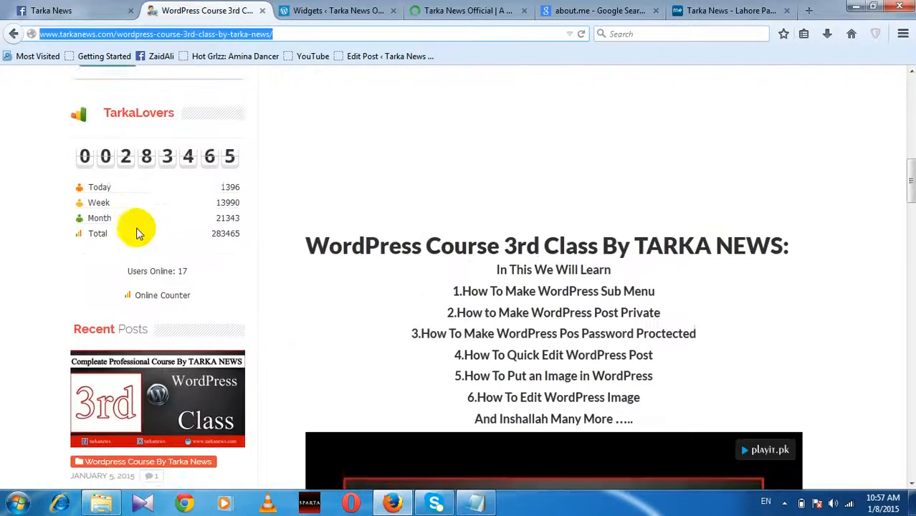
scroll(163, 208, "down", 10)
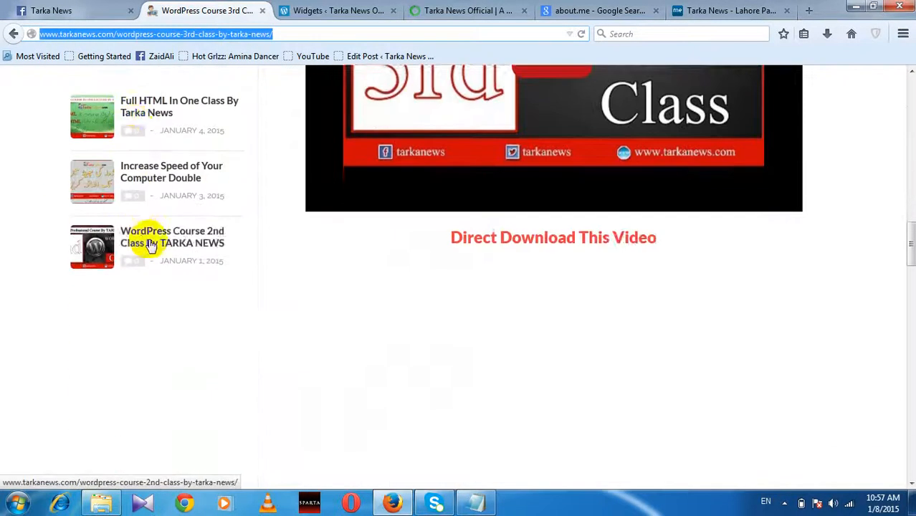
scroll(143, 241, "up", 6)
scroll(776, 179, "up", 5)
scroll(612, 250, "up", 6)
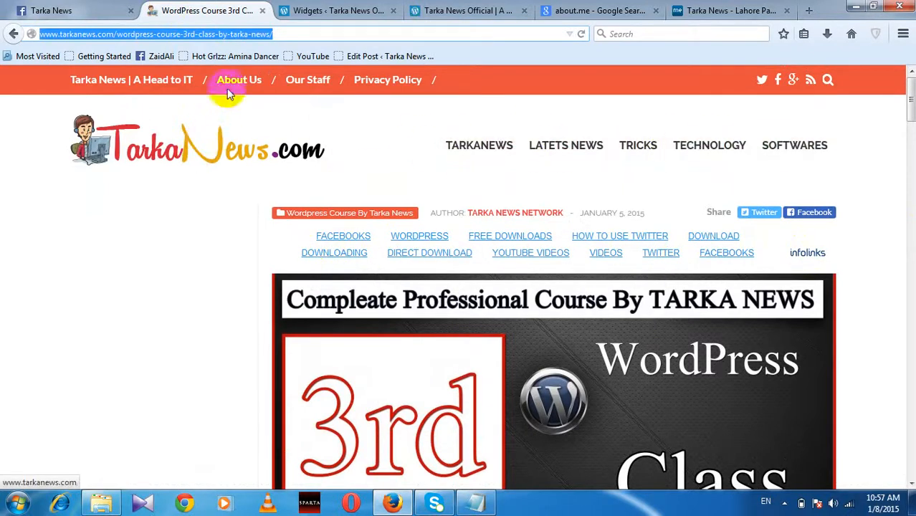
left_click(729, 7)
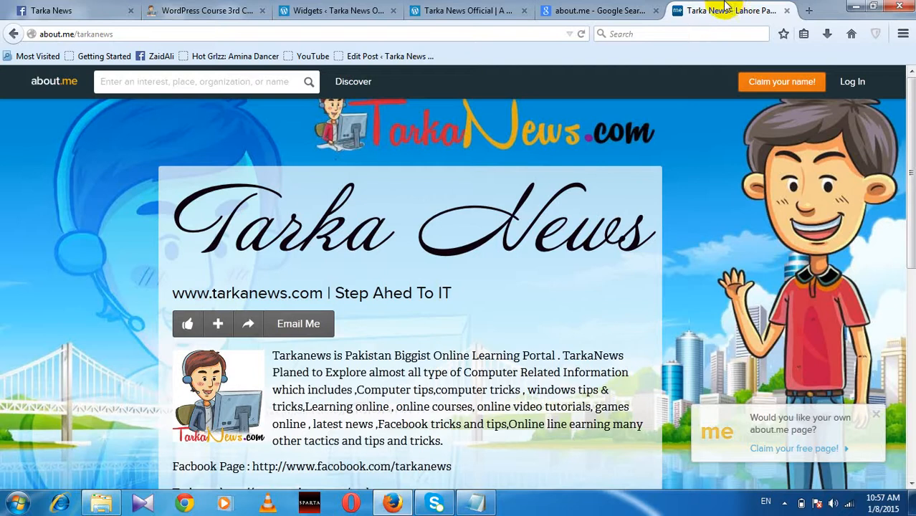
Step: Review the Tarka News about.me profile, then return to the Widgets admin page
left_click(584, 8)
left_click(709, 10)
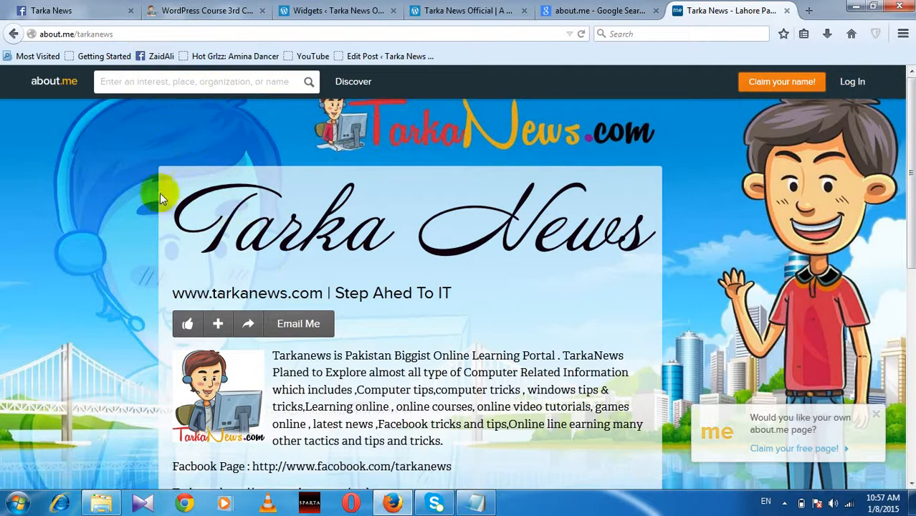
scroll(668, 263, "down", 5)
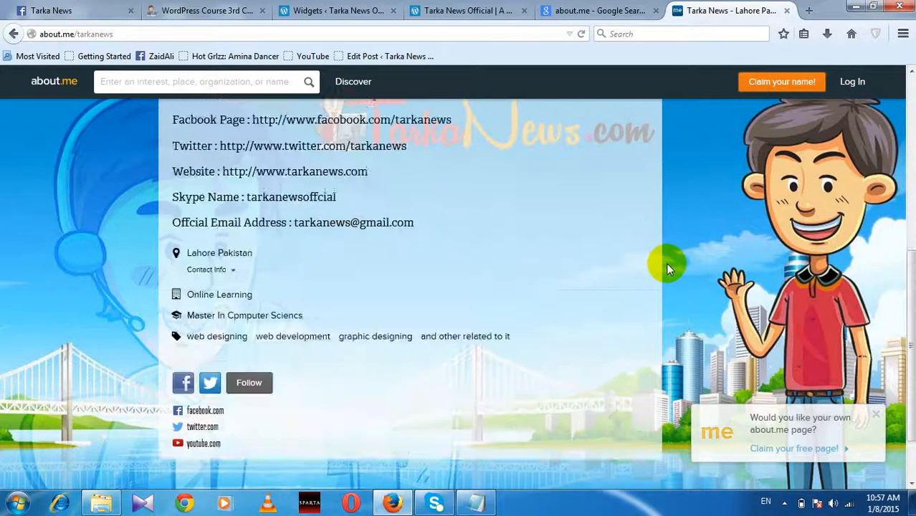
scroll(666, 263, "up", 5)
left_click(586, 8)
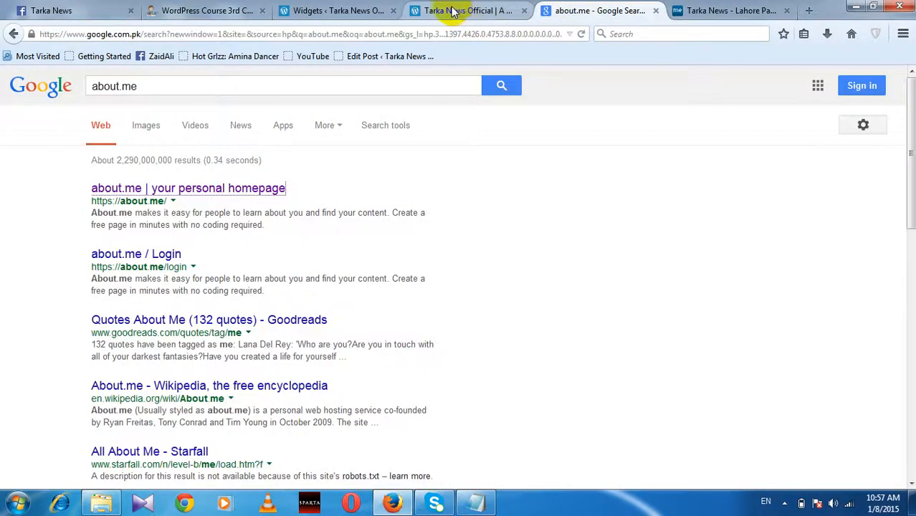
left_click(452, 10)
left_click(337, 10)
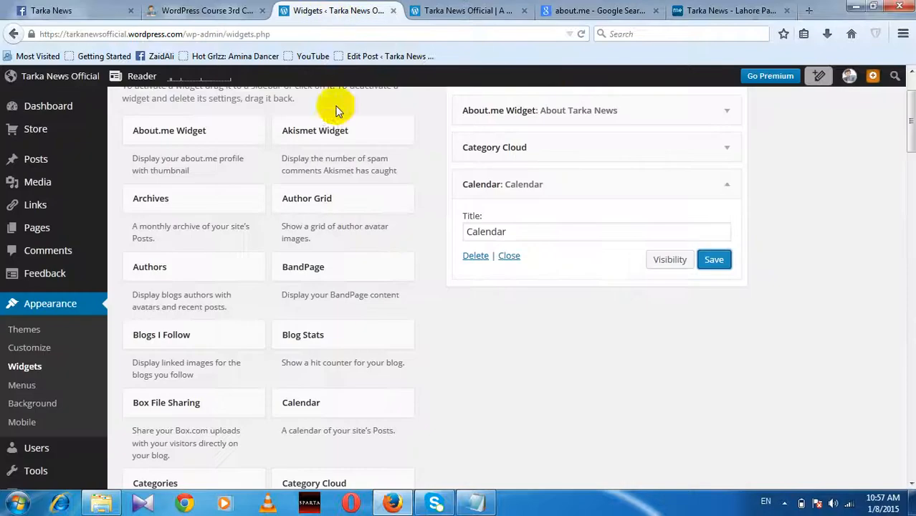
scroll(590, 281, "up", 2)
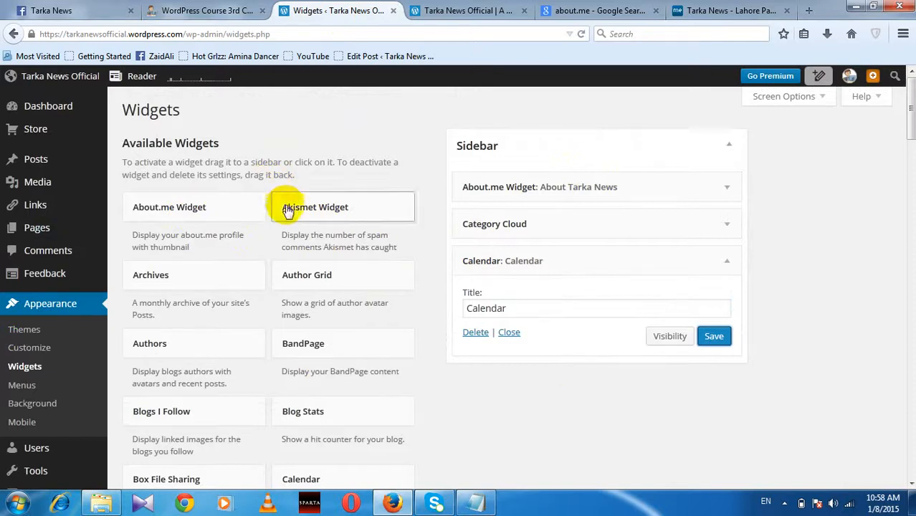
left_click(303, 34)
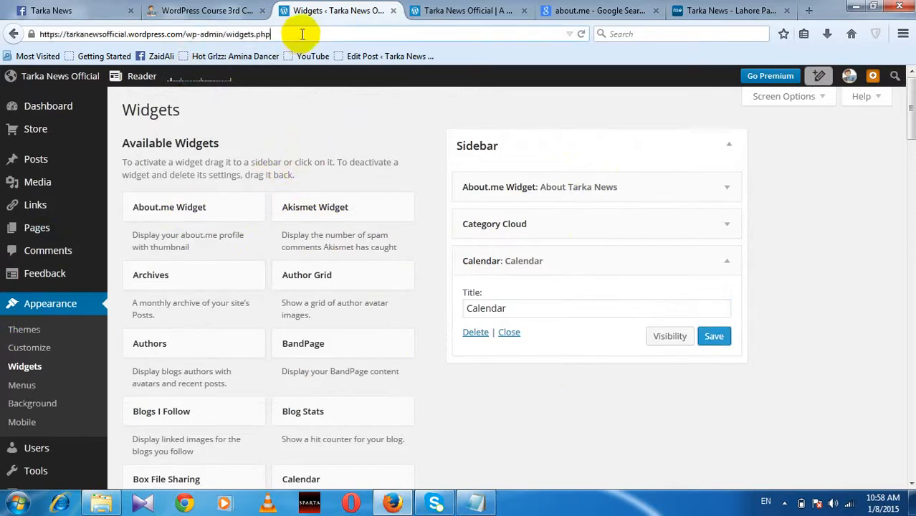
left_click(482, 412)
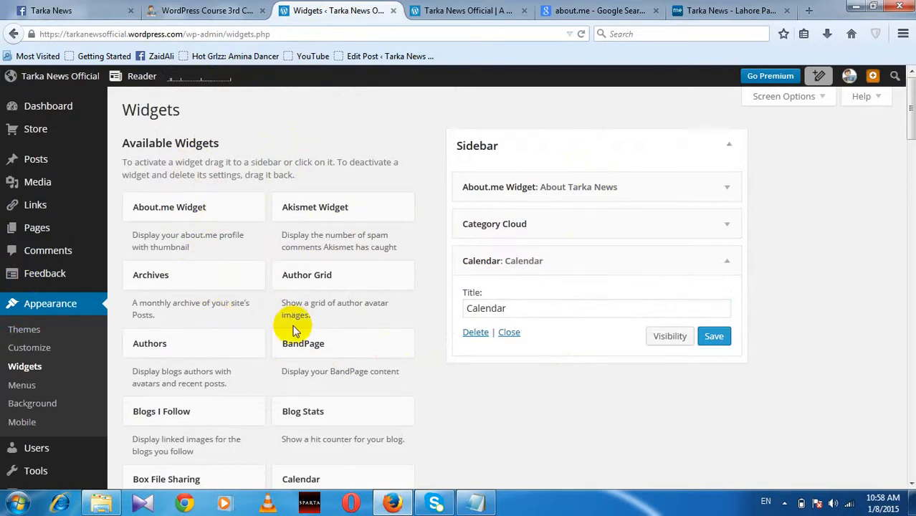
scroll(404, 358, "down", 6)
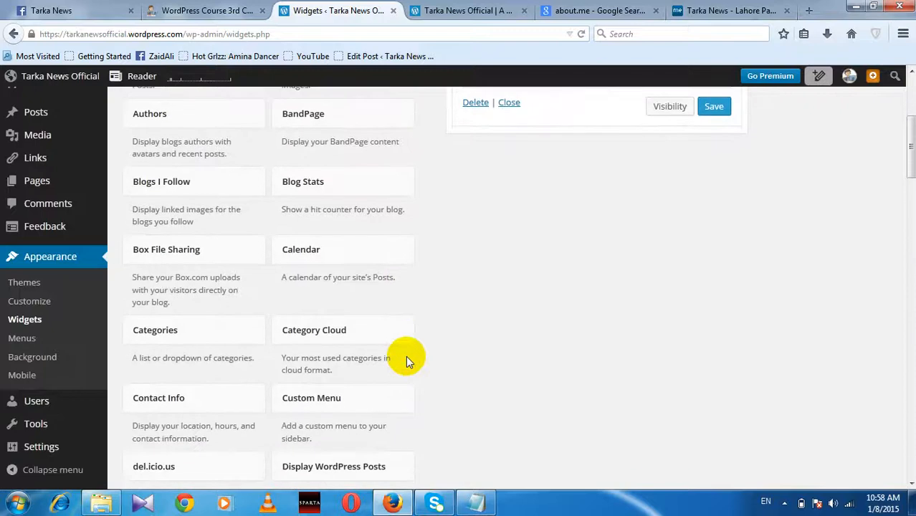
scroll(405, 356, "down", 2)
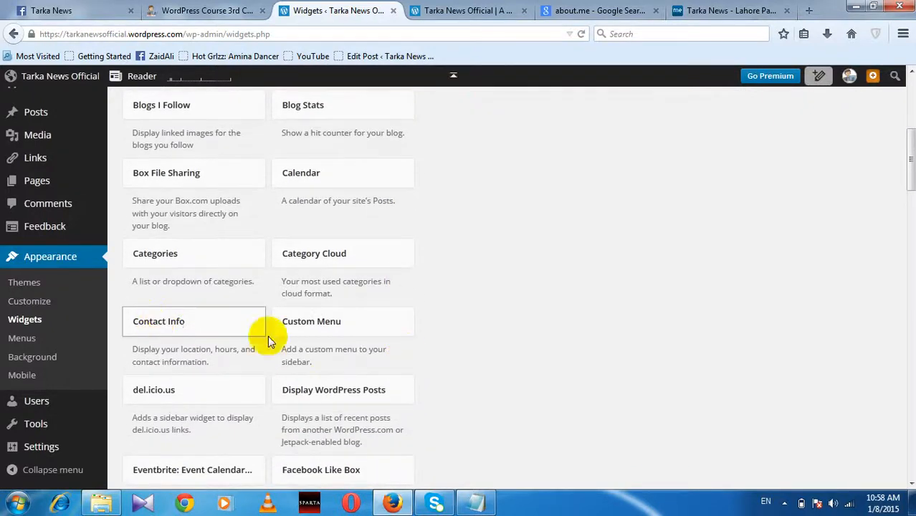
scroll(387, 399, "down", 2)
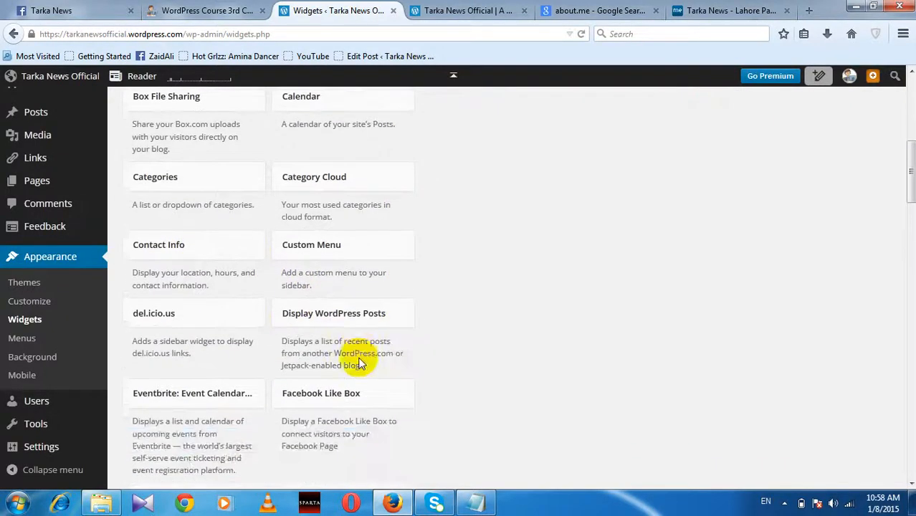
Step: Drag a Display WordPress Posts widget into the Sidebar
scroll(360, 363, "up", 2)
left_click_drag(369, 397, 519, 380)
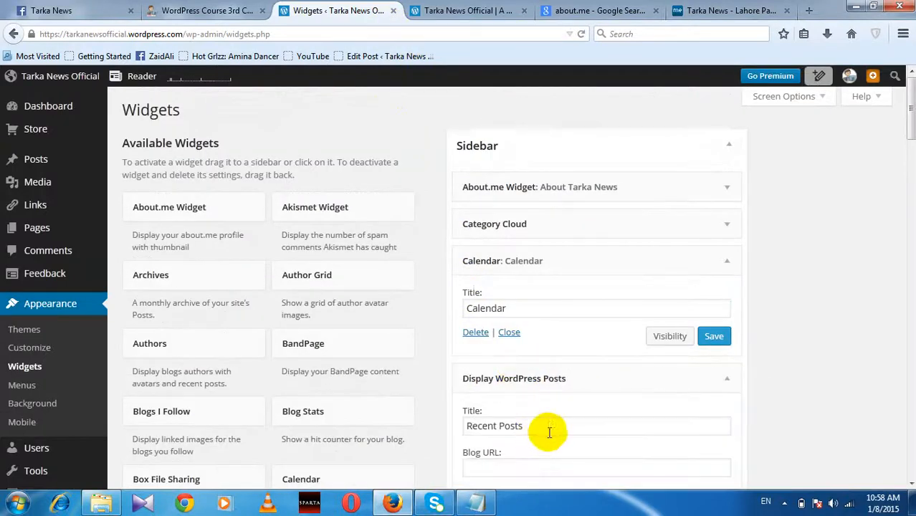
scroll(545, 423, "down", 2)
left_click(538, 392)
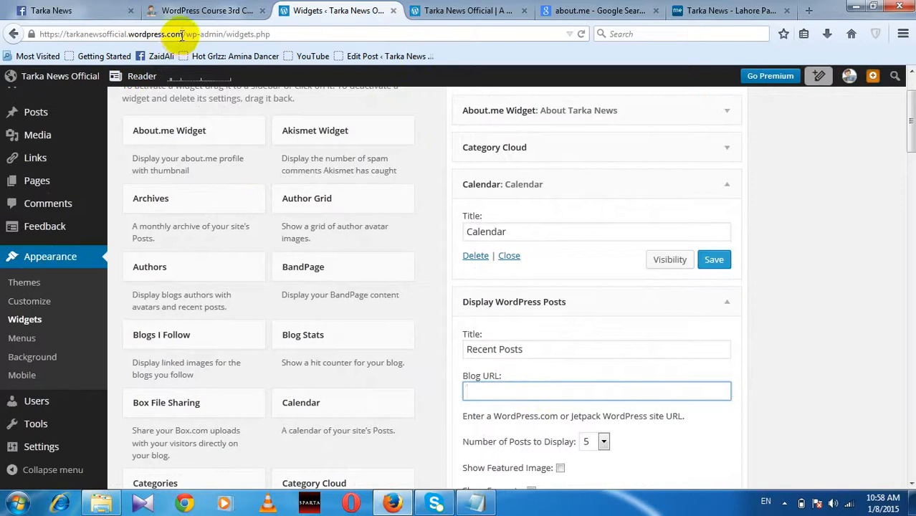
left_click_drag(181, 35, 40, 34)
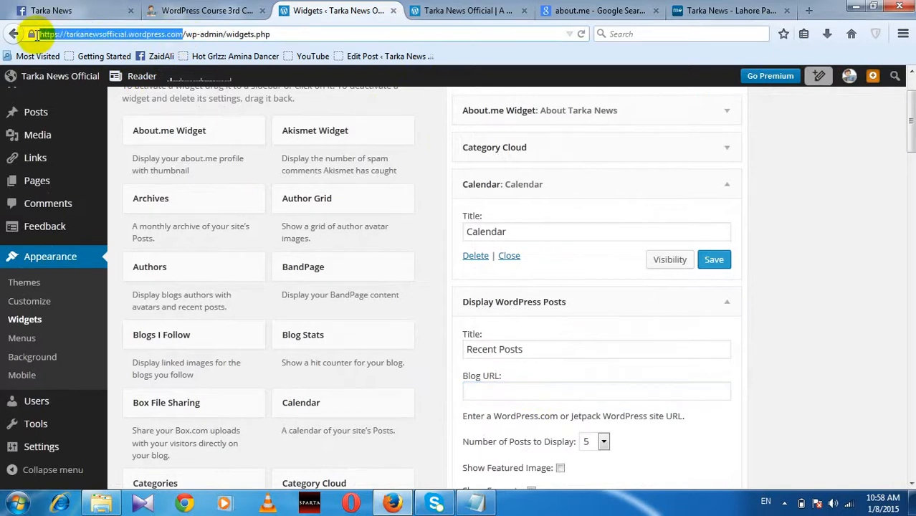
left_click(485, 393)
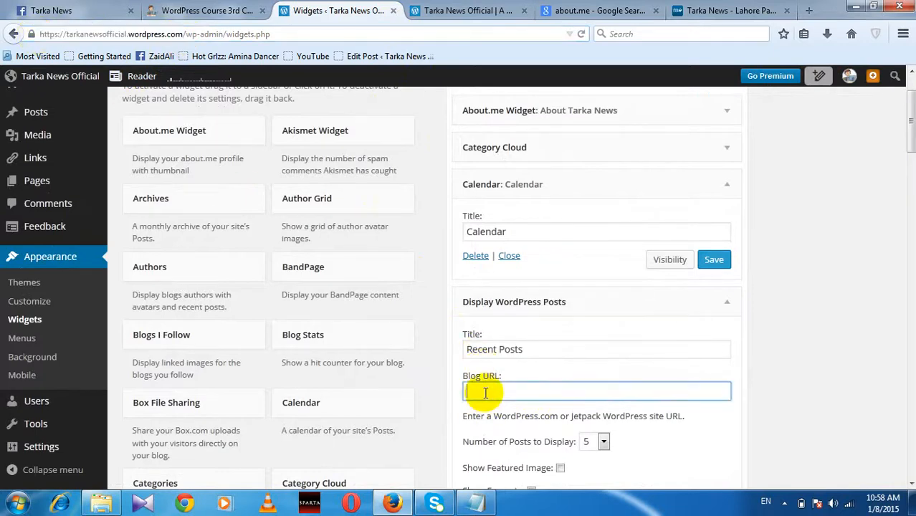
type("https://tarkanewsofficial.wordpress.com")
scroll(631, 442, "down", 2)
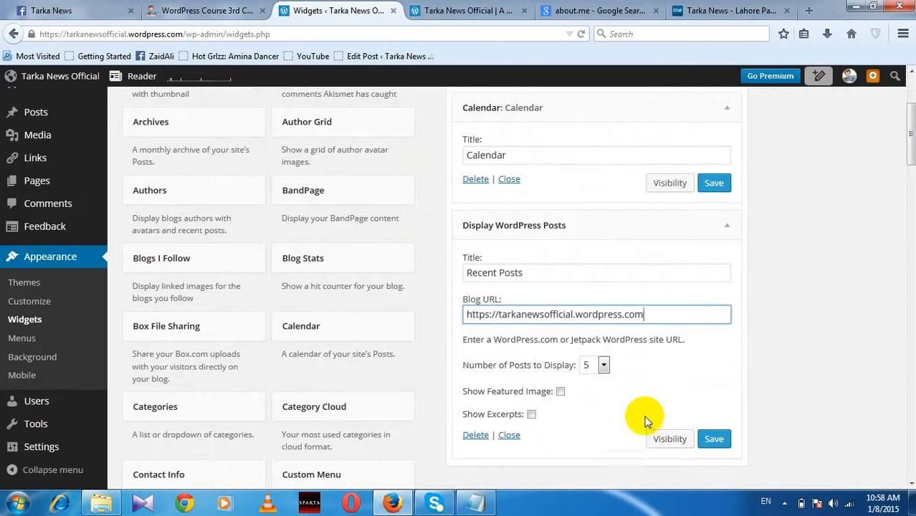
left_click(716, 442)
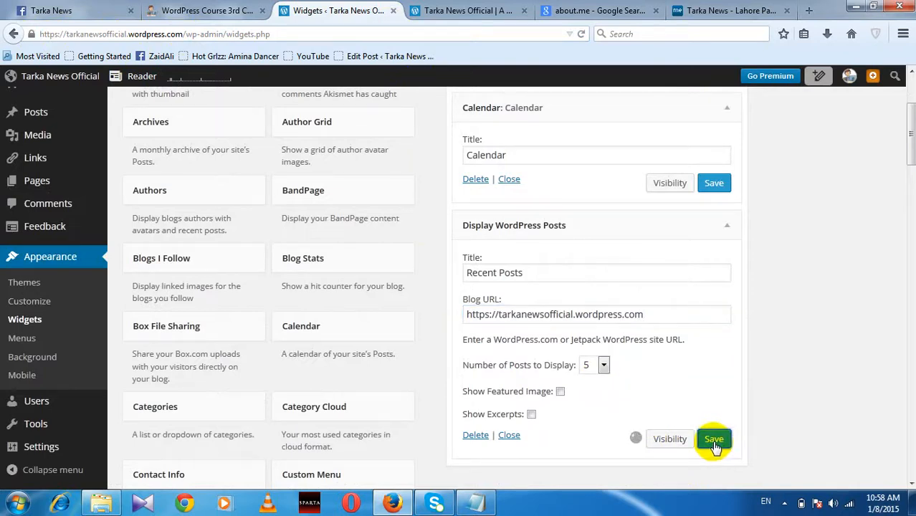
left_click(441, 11)
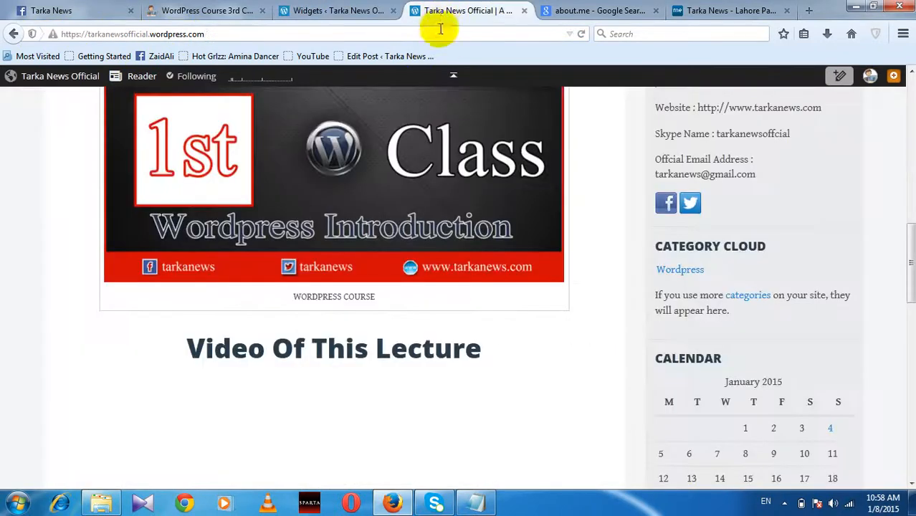
Step: Reload the blog and confirm Recent Posts: Tarka News Official lists the WordPress Introduction post
left_click(438, 35)
key("Return")
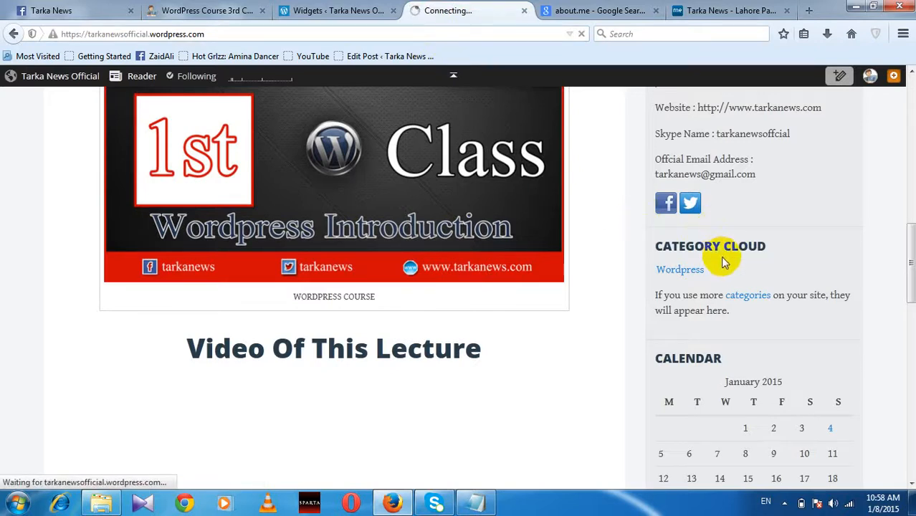
scroll(736, 282, "down", 20)
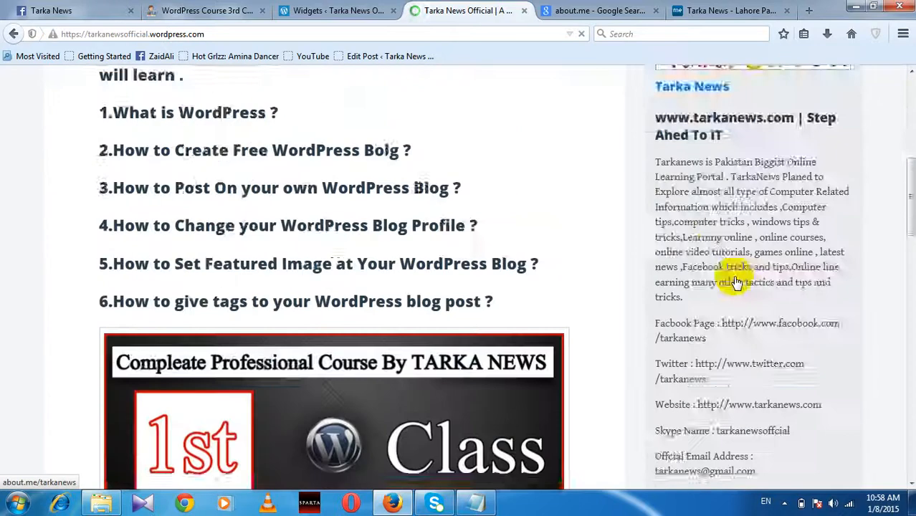
scroll(732, 275, "up", 3)
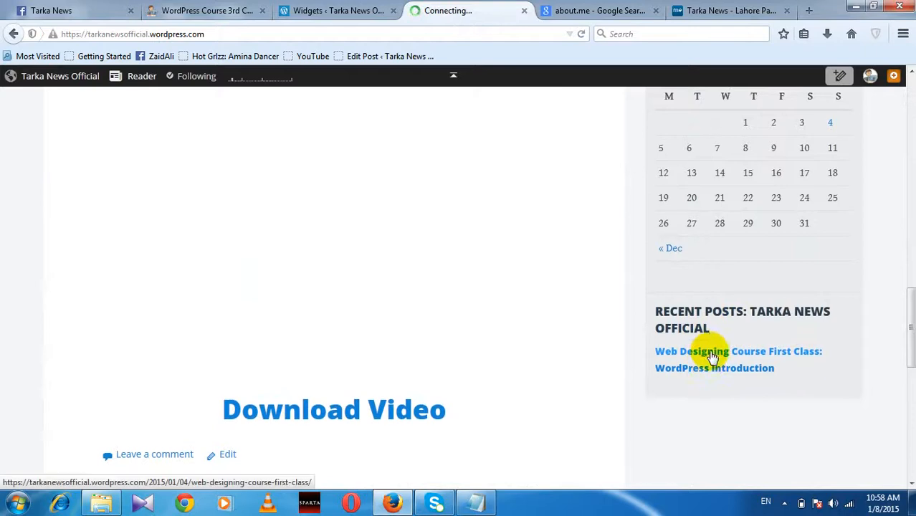
scroll(710, 355, "up", 10)
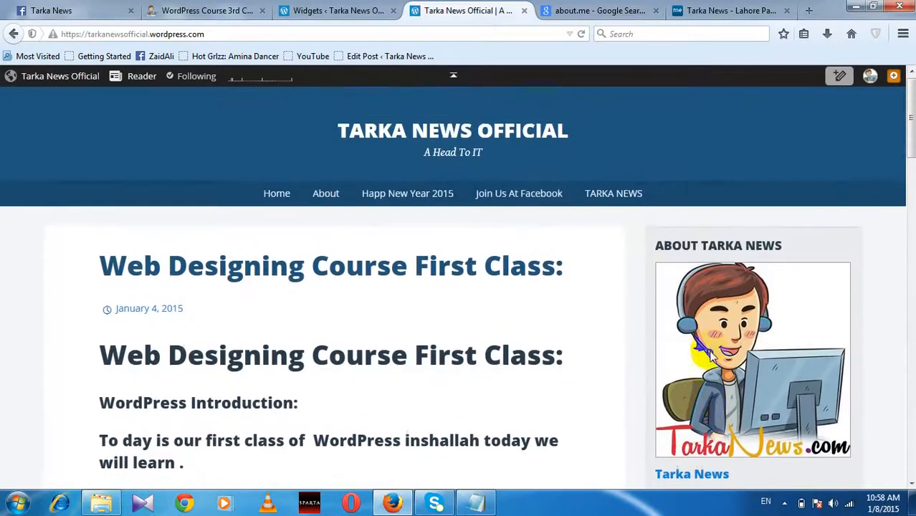
scroll(710, 355, "down", 10)
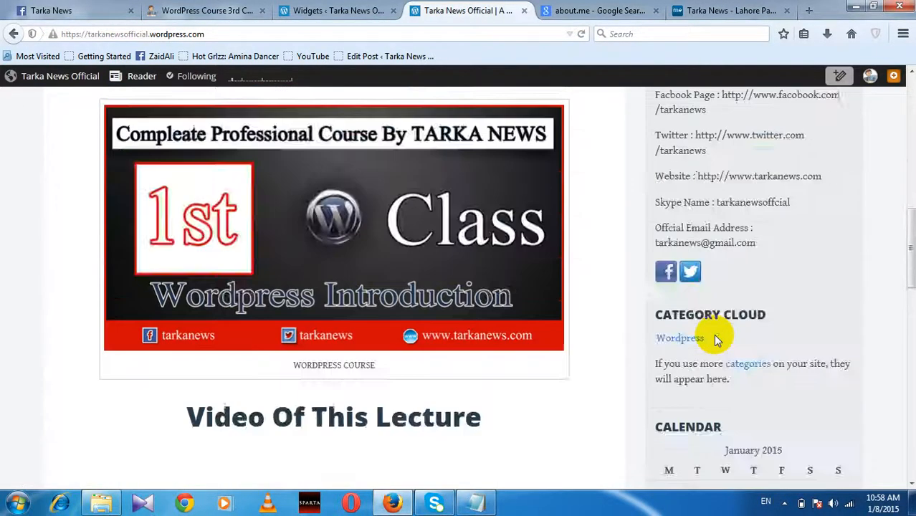
scroll(709, 344, "up", 7)
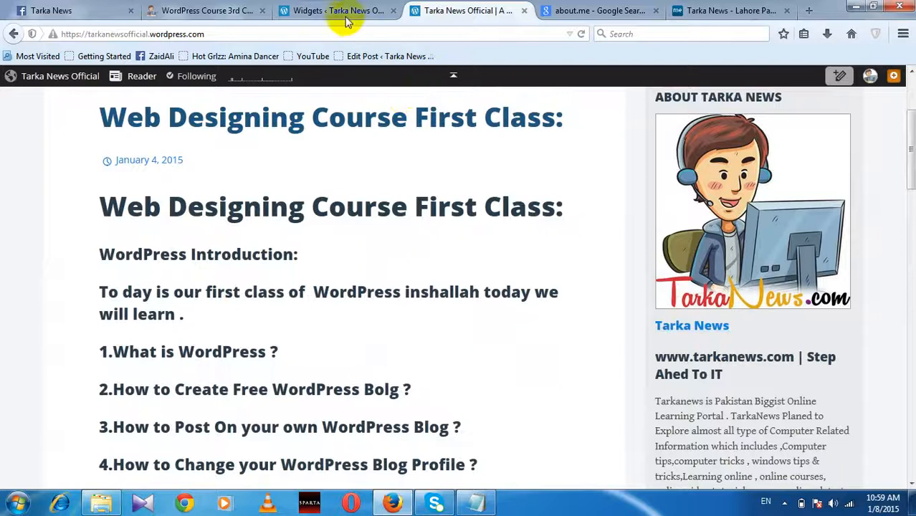
Step: Return to the Widgets admin page and scroll down to the Sidebar's widgets
left_click(345, 16)
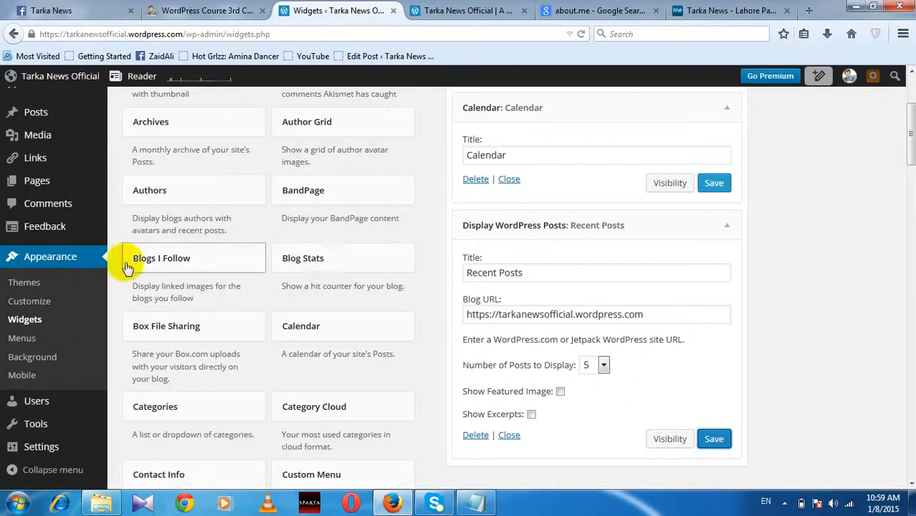
scroll(427, 282, "down", 10)
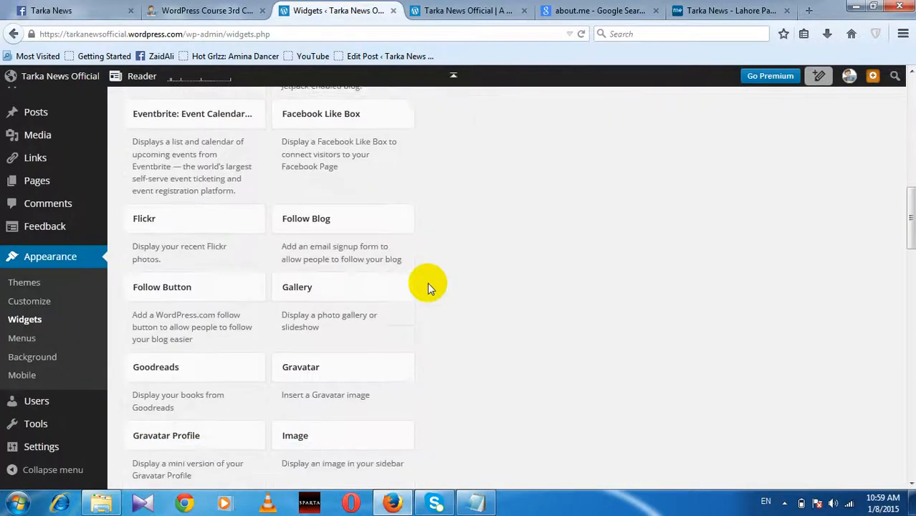
scroll(427, 283, "down", 2)
scroll(378, 296, "down", 2)
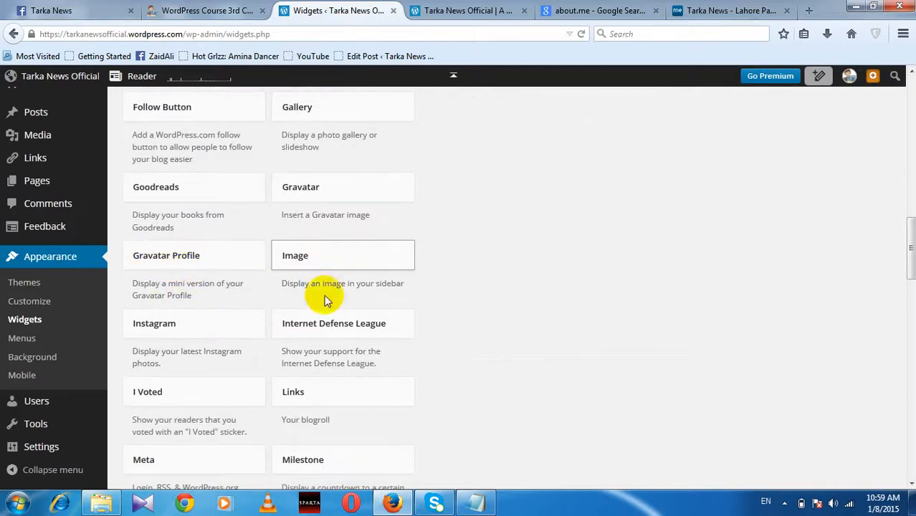
scroll(208, 323, "down", 1)
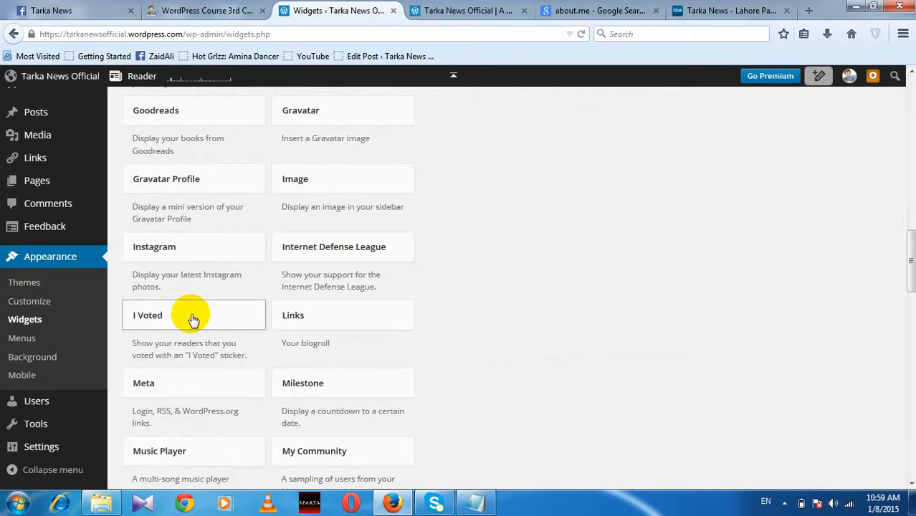
scroll(356, 317, "down", 1)
scroll(206, 303, "down", 1)
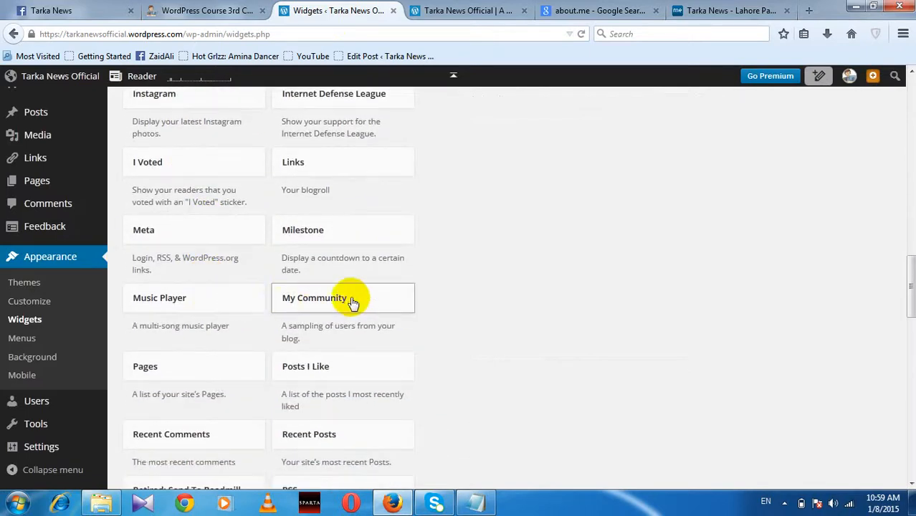
scroll(352, 294, "down", 1)
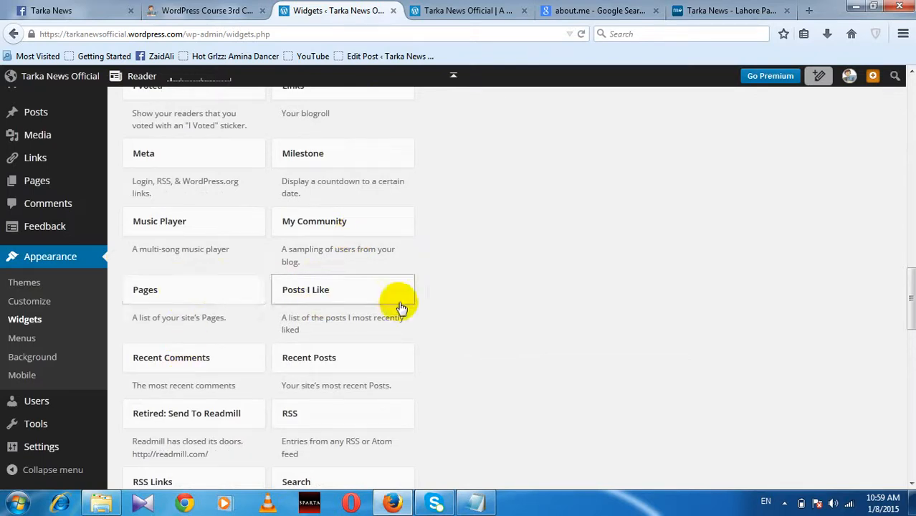
scroll(398, 301, "down", 1)
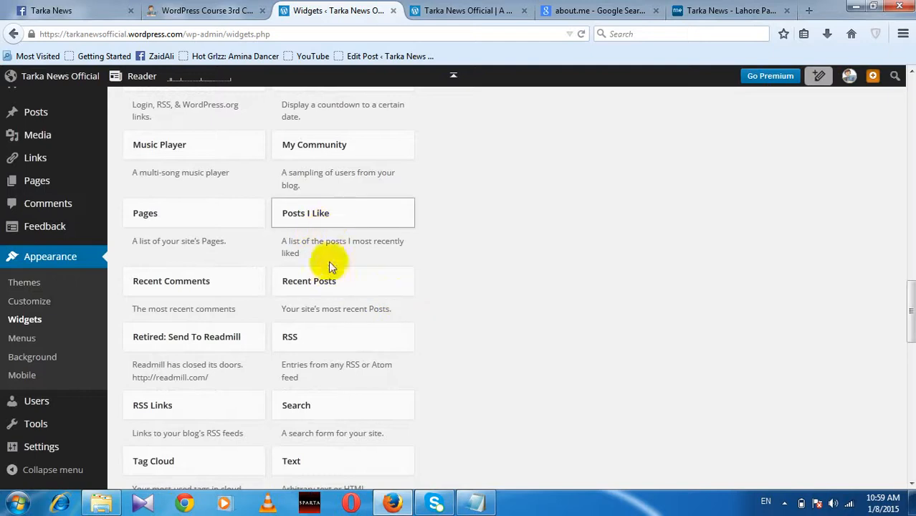
scroll(342, 285, "down", 1)
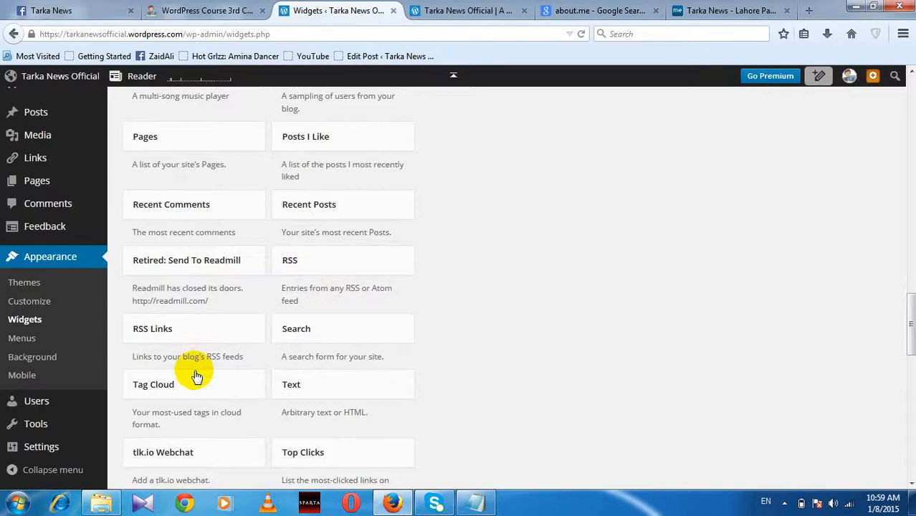
scroll(358, 384, "down", 2)
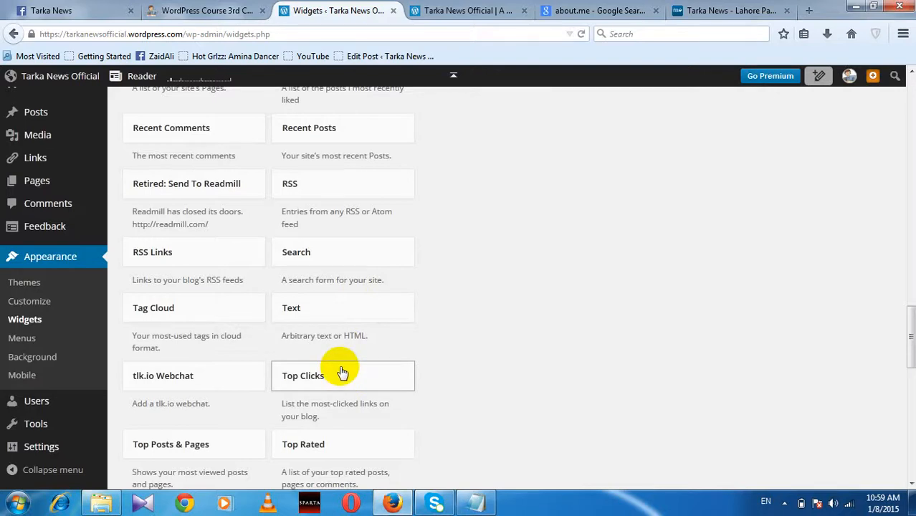
scroll(341, 371, "down", 4)
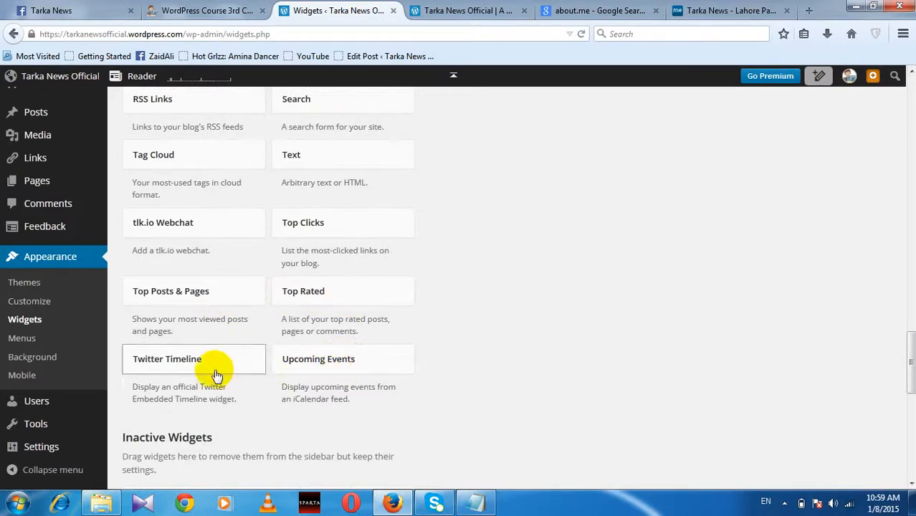
scroll(216, 374, "down", 5)
scroll(217, 374, "up", 3)
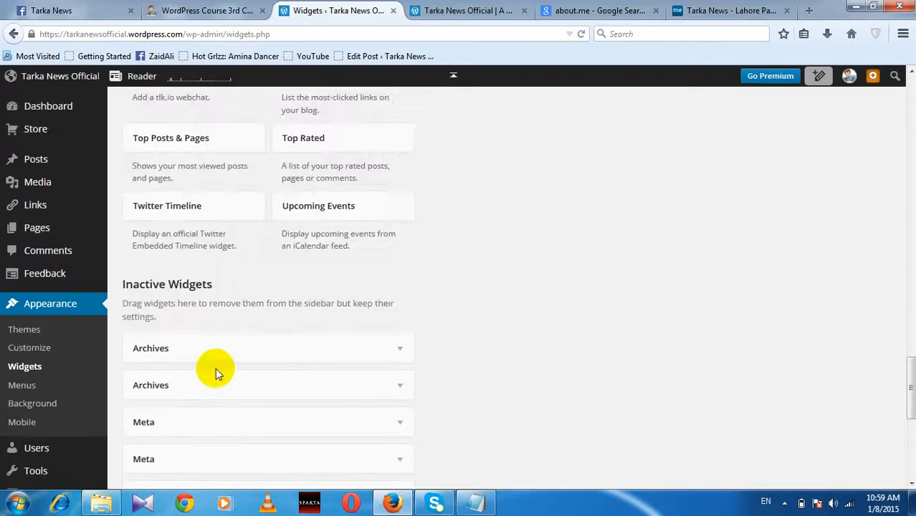
scroll(217, 370, "down", 5)
scroll(219, 367, "up", 9)
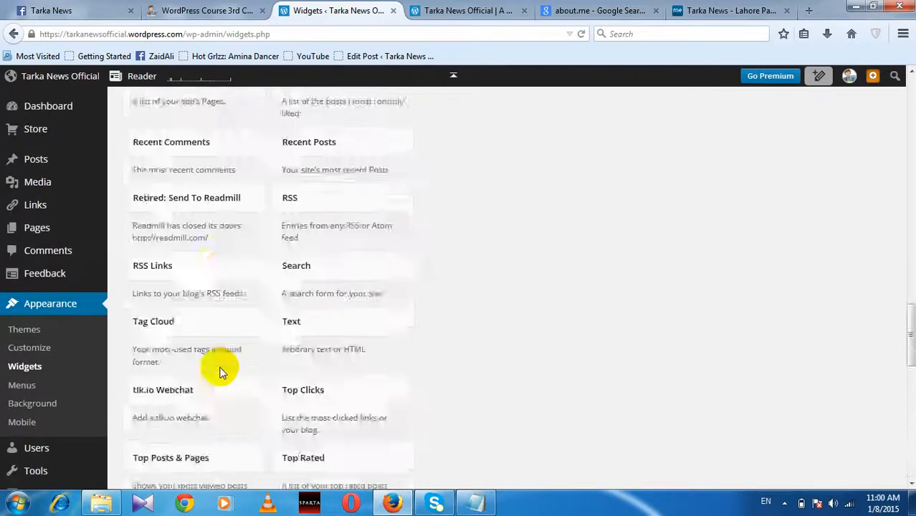
scroll(219, 371, "up", 15)
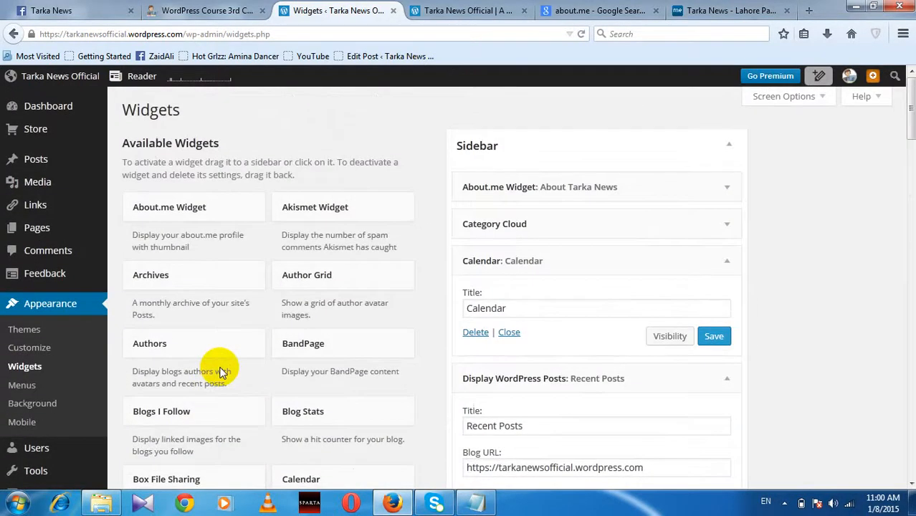
Step: Collapse the Calendar and Display WordPress Posts widgets in the Sidebar
left_click(725, 261)
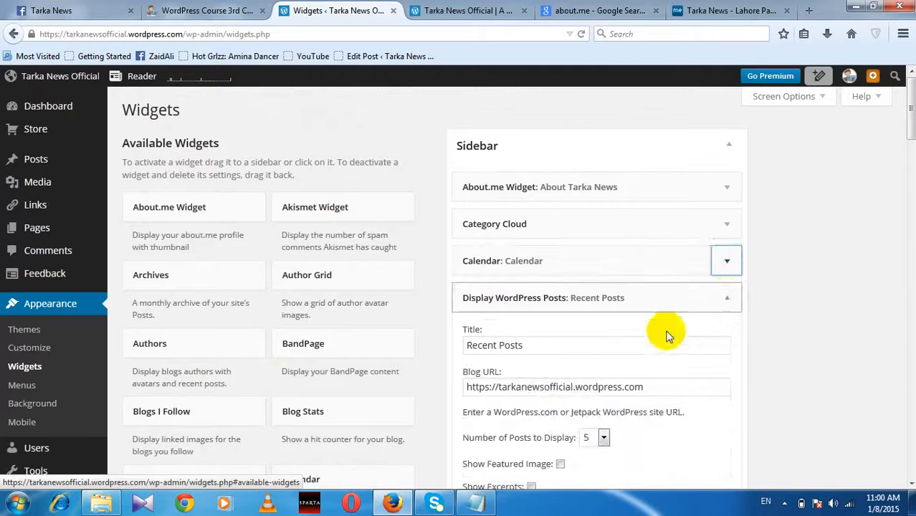
left_click(727, 301)
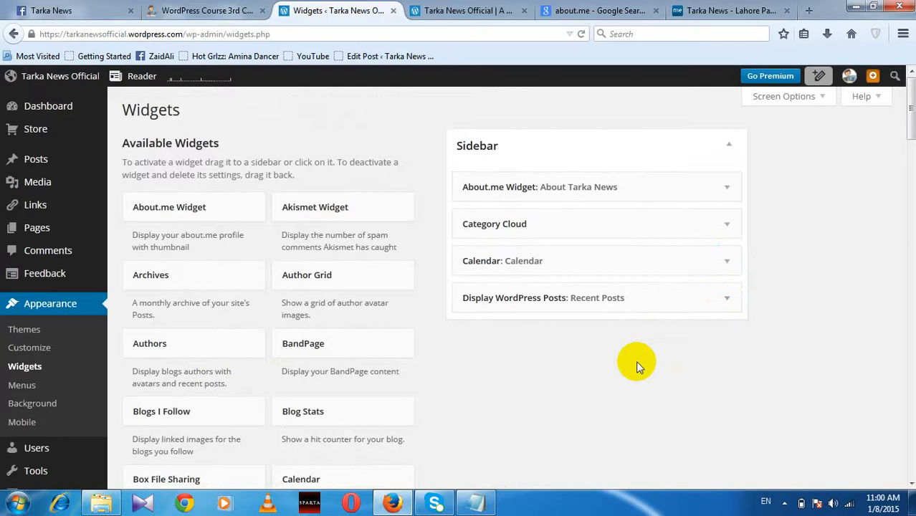
left_click(809, 10)
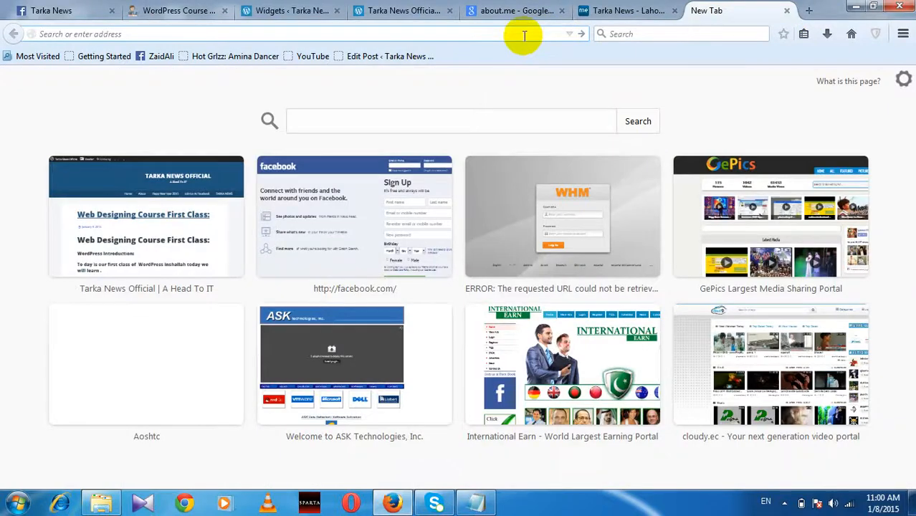
Step: Load 000webhost.com in the new tab
type("00")
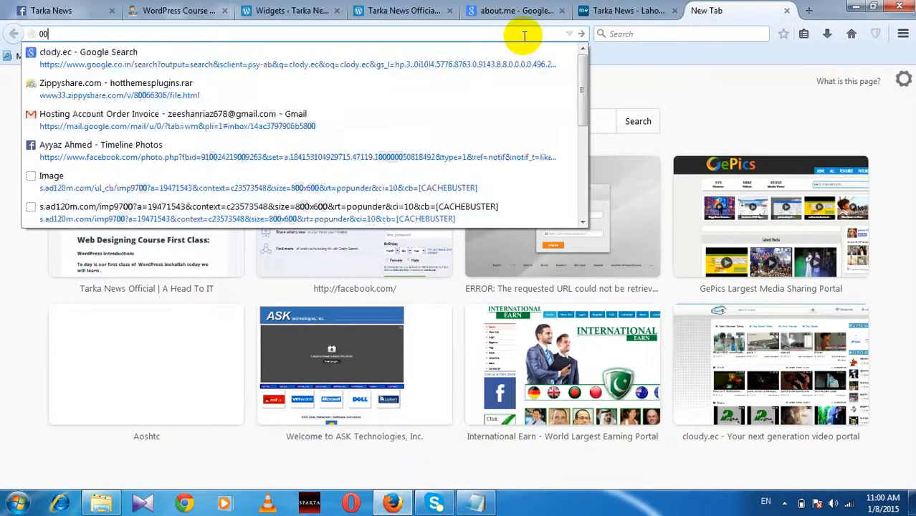
type("0webhost")
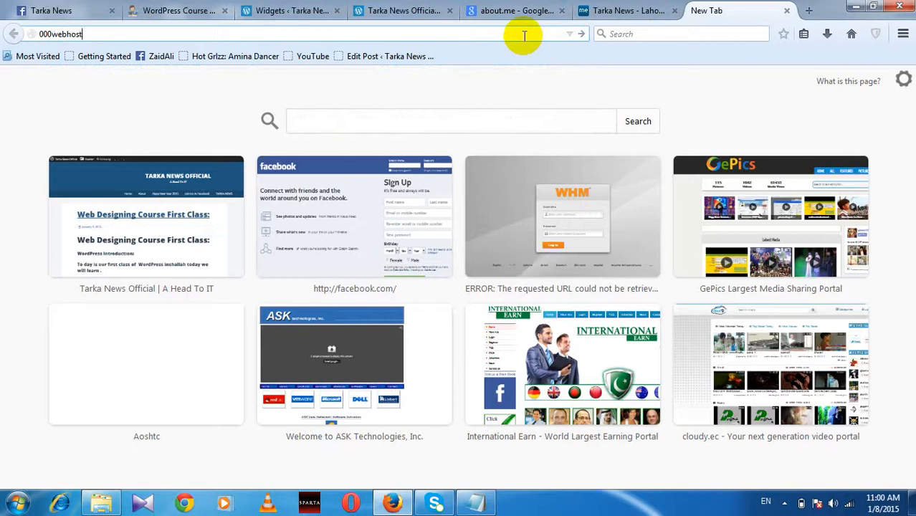
type(".com")
key("Return")
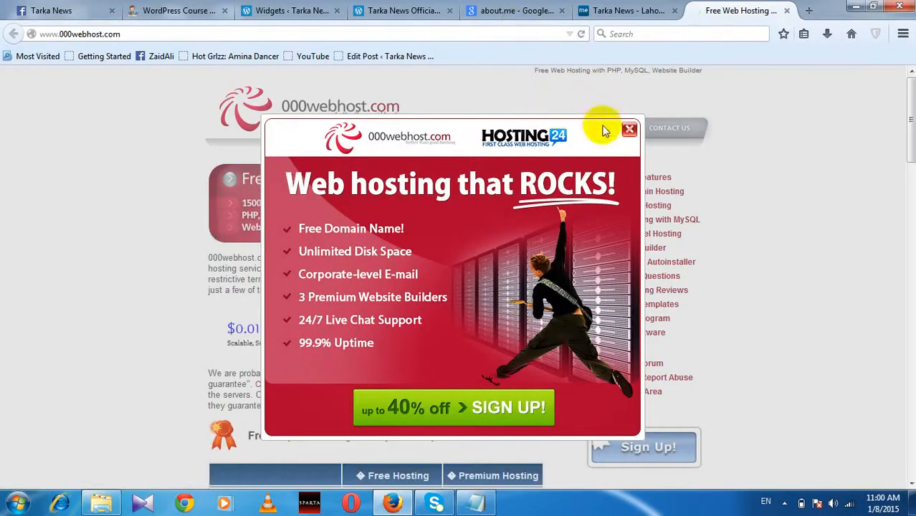
Step: Close the Hosting24 popup and review the homepage's Free vs Premium plan comparison
left_click(629, 129)
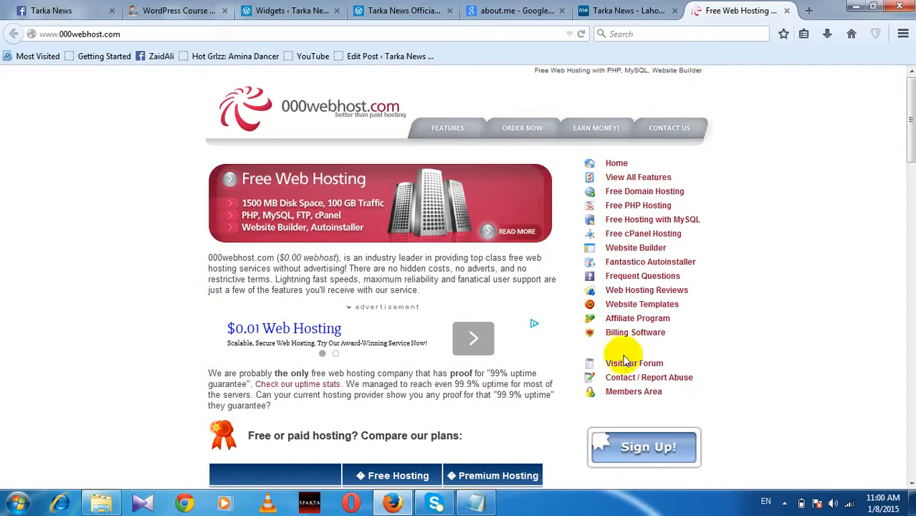
scroll(652, 373, "down", 2)
scroll(638, 347, "up", 2)
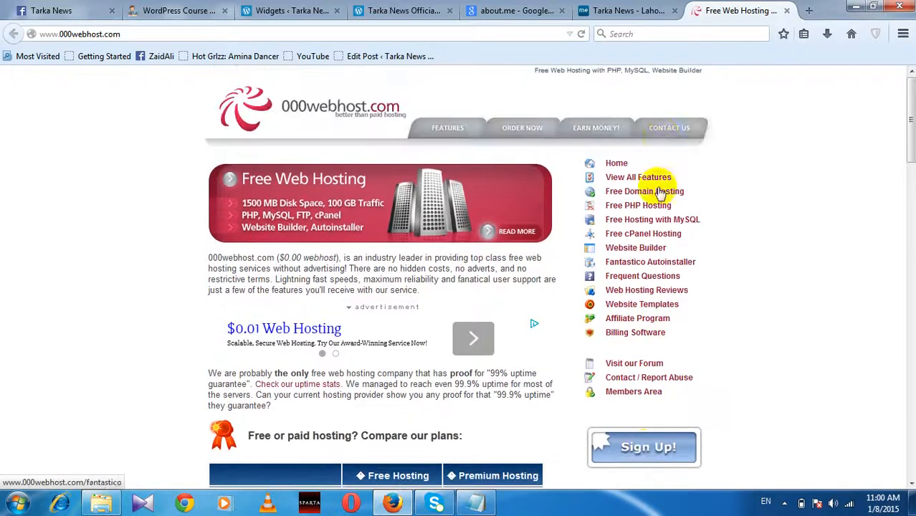
scroll(471, 334, "down", 4)
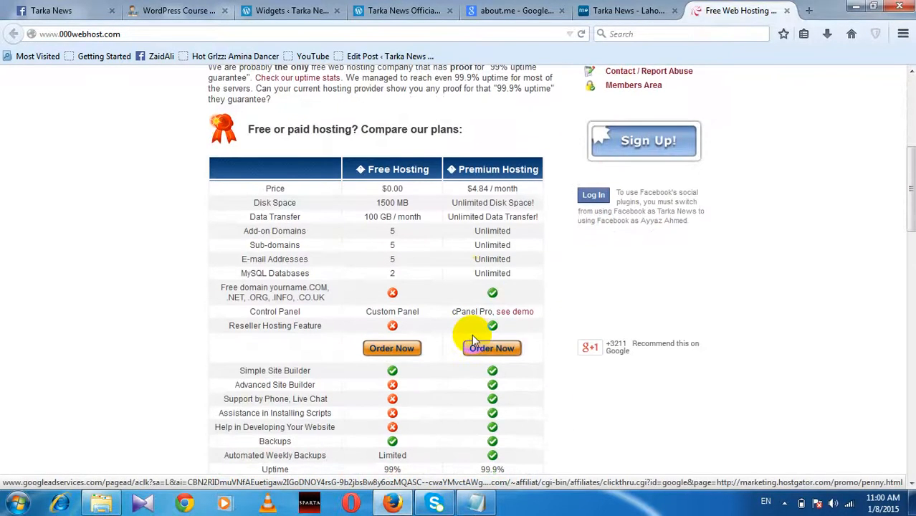
scroll(473, 334, "up", 2)
scroll(613, 341, "up", 2)
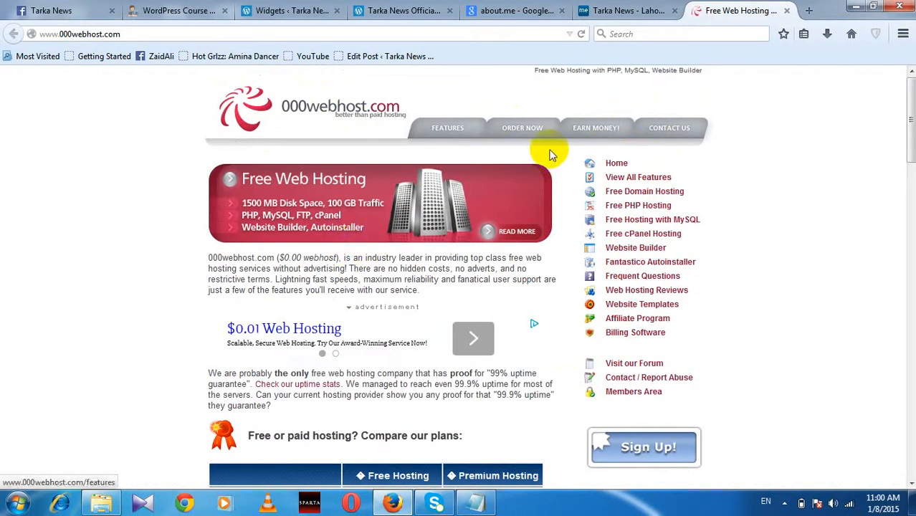
scroll(76, 272, "down", 15)
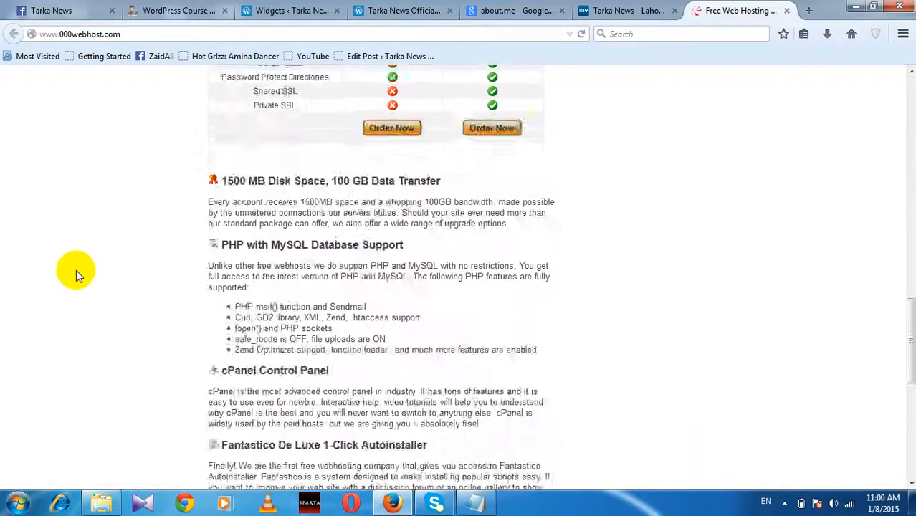
scroll(77, 275, "up", 20)
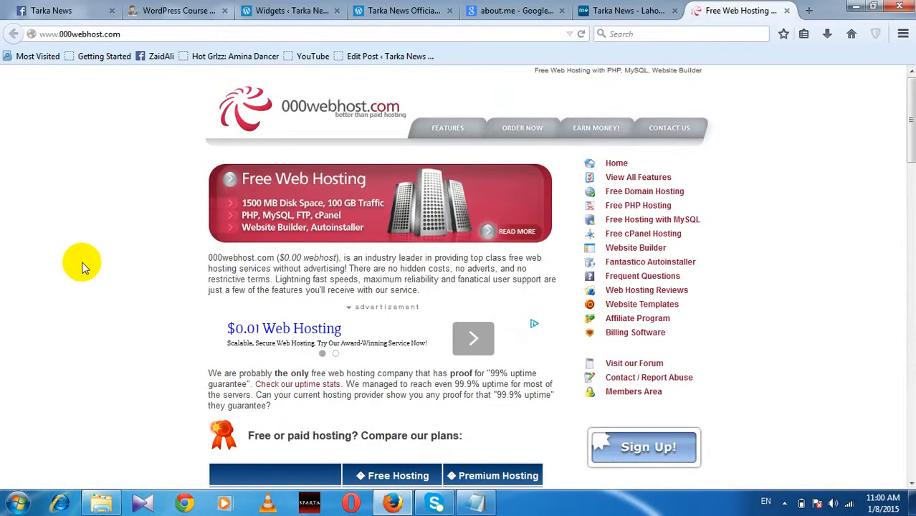
left_click(170, 38)
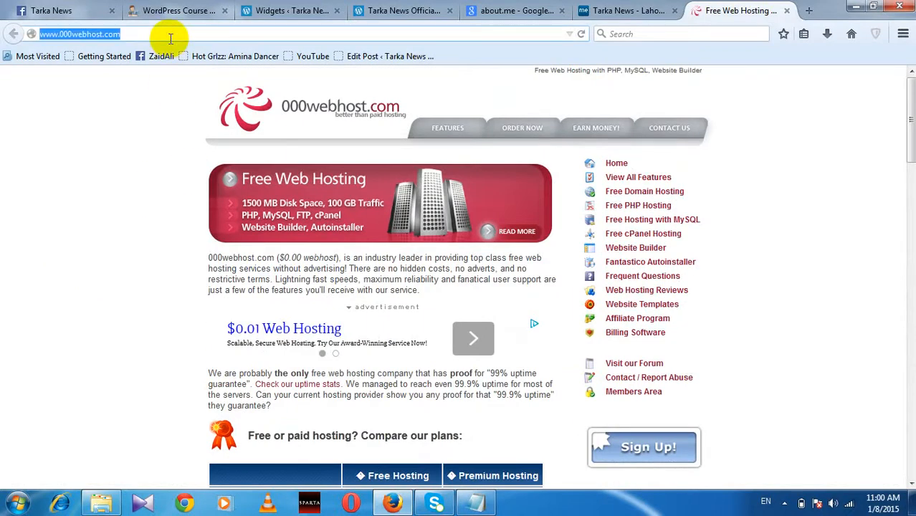
Step: Search Google for '000webhost login' and open the 000webhost members login page
type("googl")
key("Return")
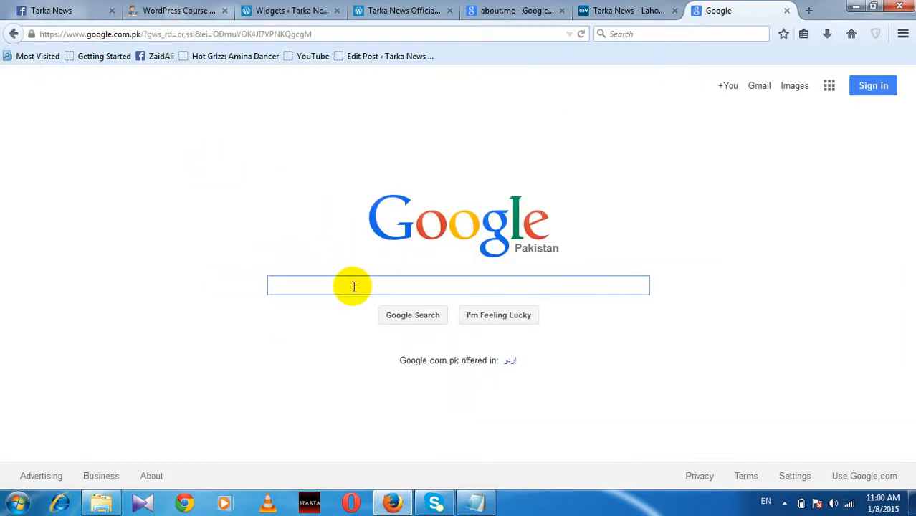
type("000")
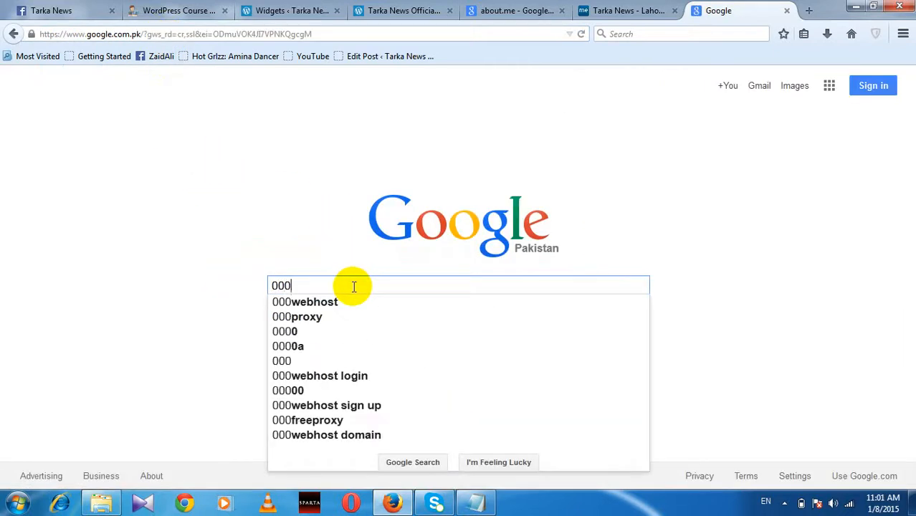
type("webjost")
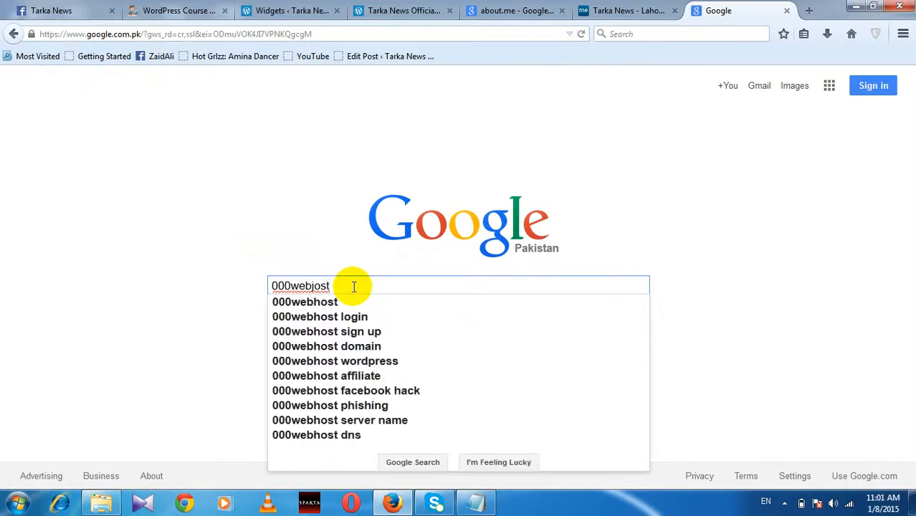
key("Down")
key("Down")
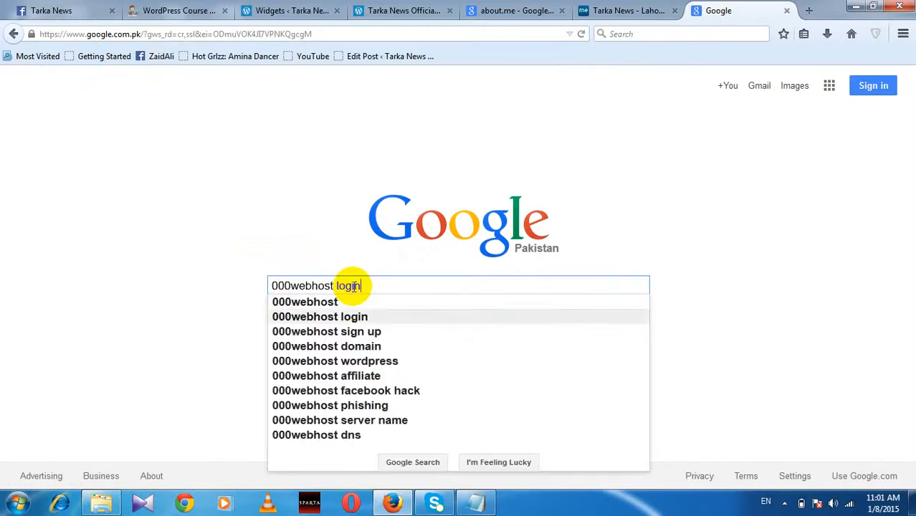
key("Return")
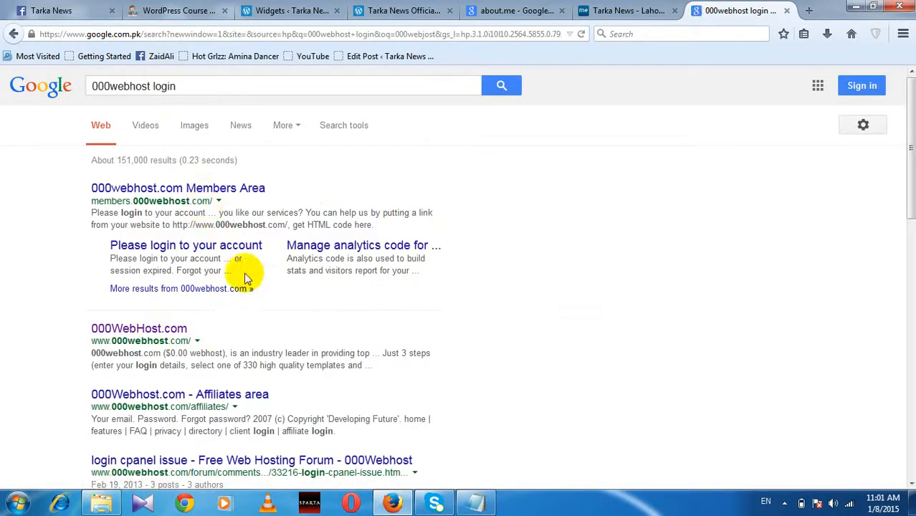
left_click(241, 247)
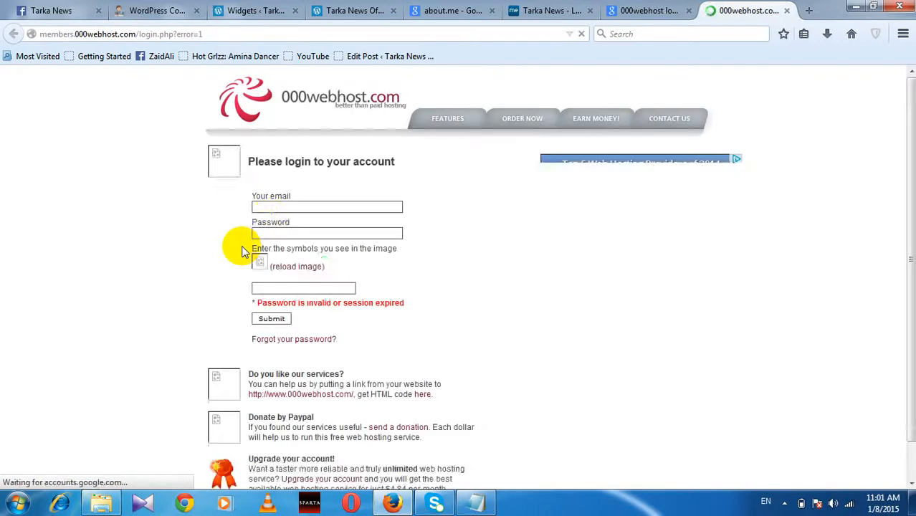
Step: Log in with the account e-mail, password and captcha to reach the tarkanews.uphero.com domain list
left_click(318, 208)
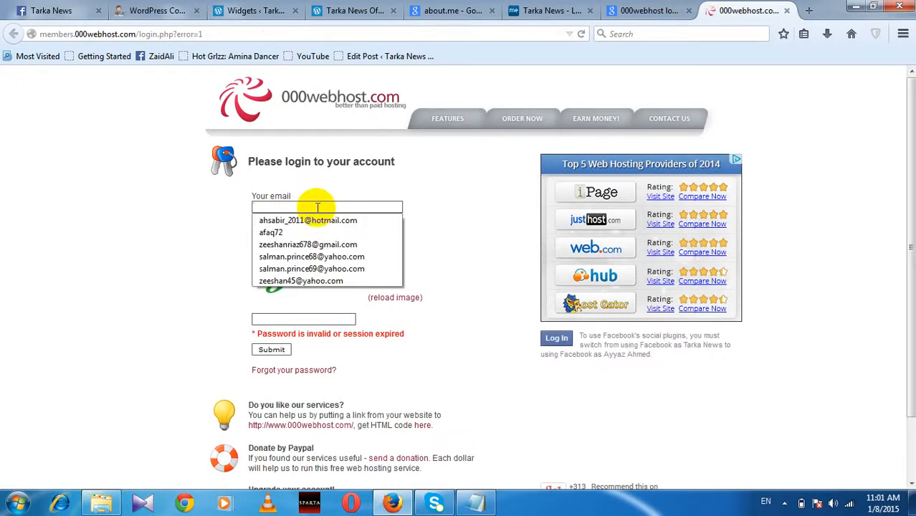
left_click(317, 207)
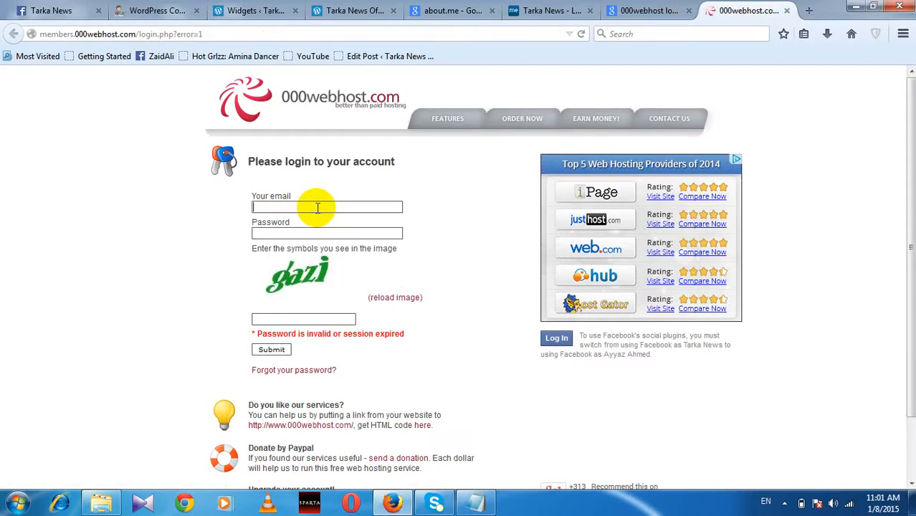
left_click(323, 230)
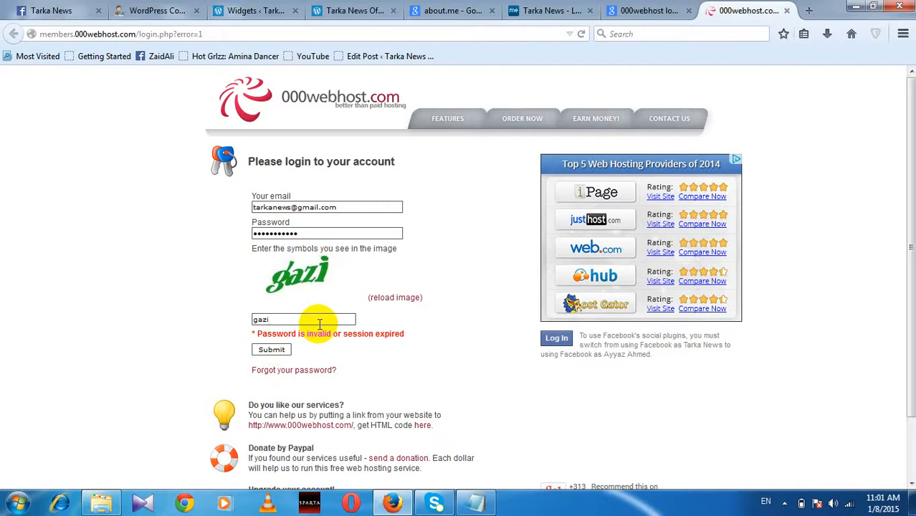
left_click(266, 349)
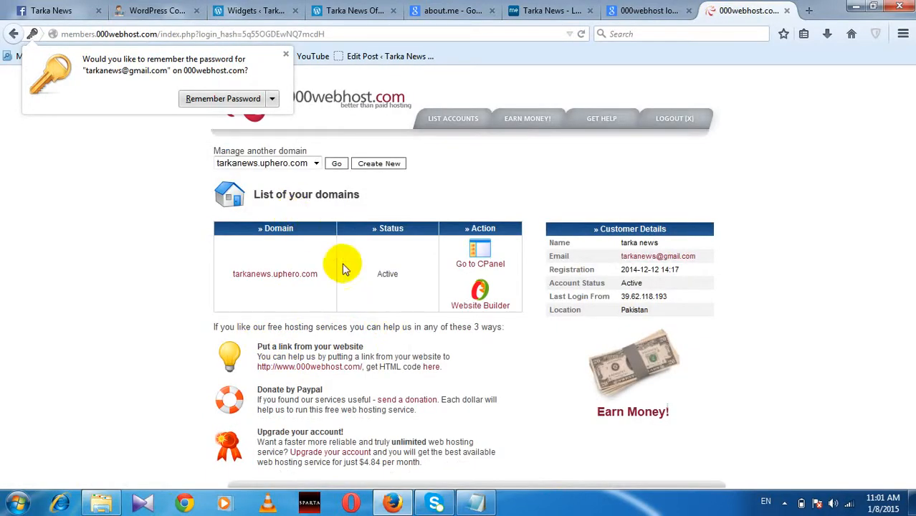
Step: Decline saving the password and open the control panel for tarkanews.uphero.com
left_click(285, 54)
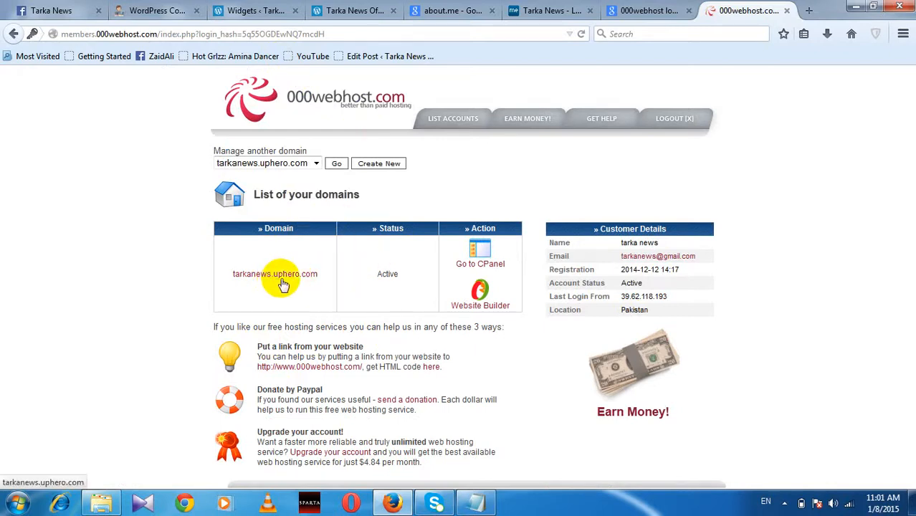
left_click(316, 162)
left_click(319, 163)
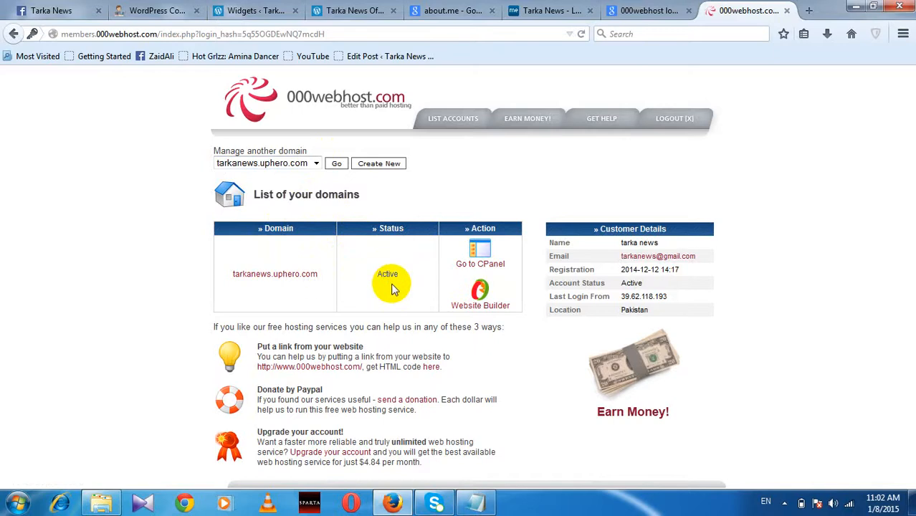
left_click(481, 257)
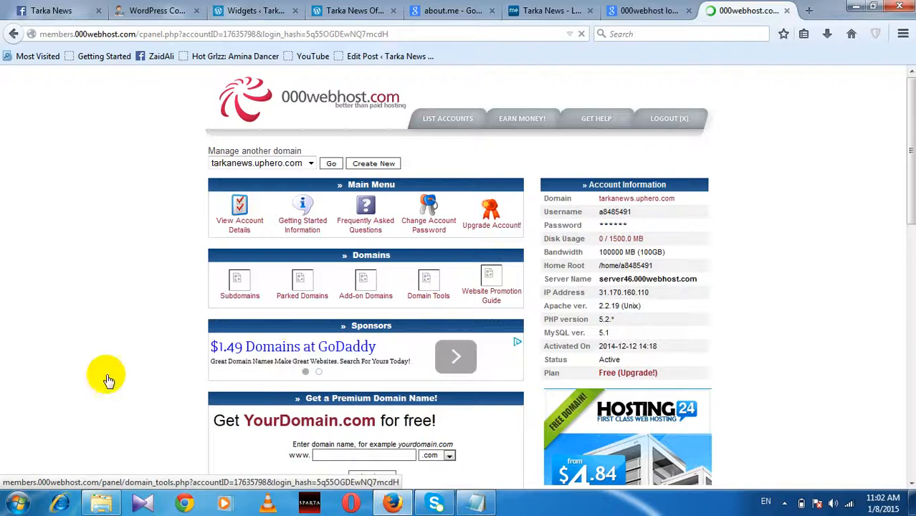
Step: Find the MySQL icon in the Software/Services section and open Manage MySQL Databases
scroll(138, 346, "down", 10)
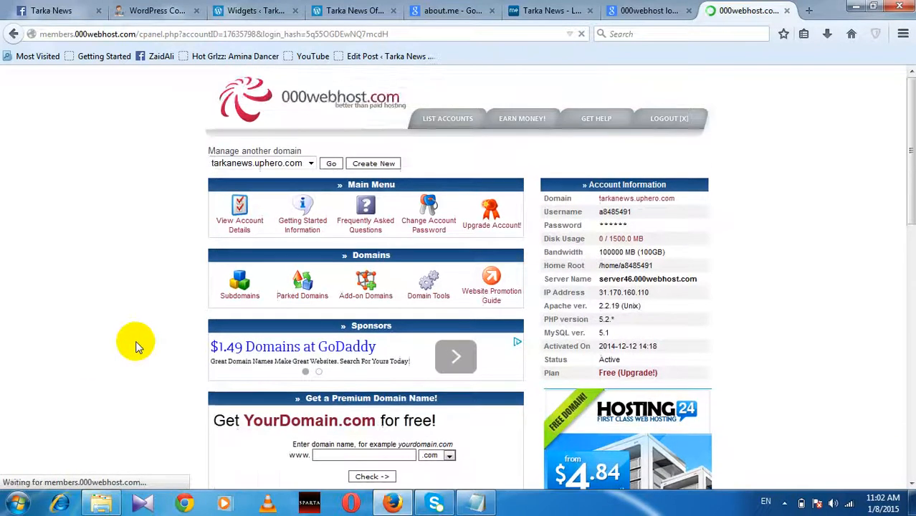
scroll(136, 344, "down", 4)
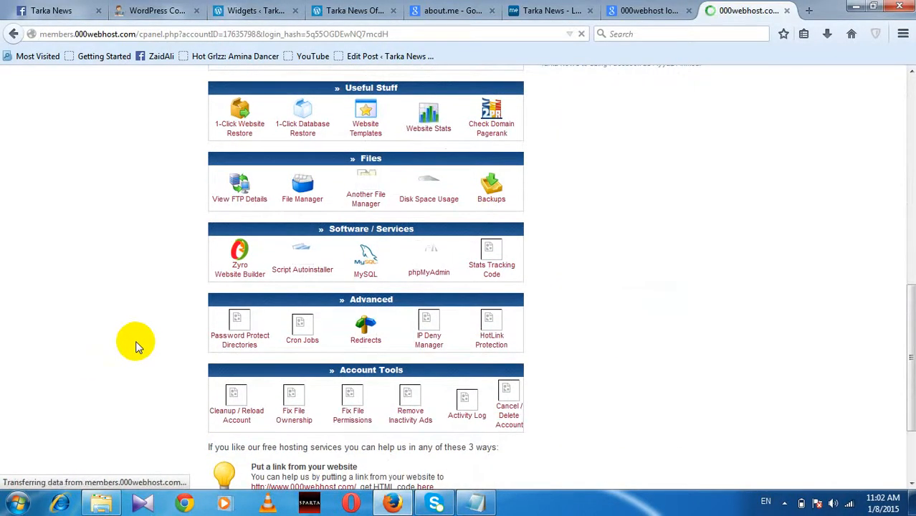
scroll(135, 340, "down", 3)
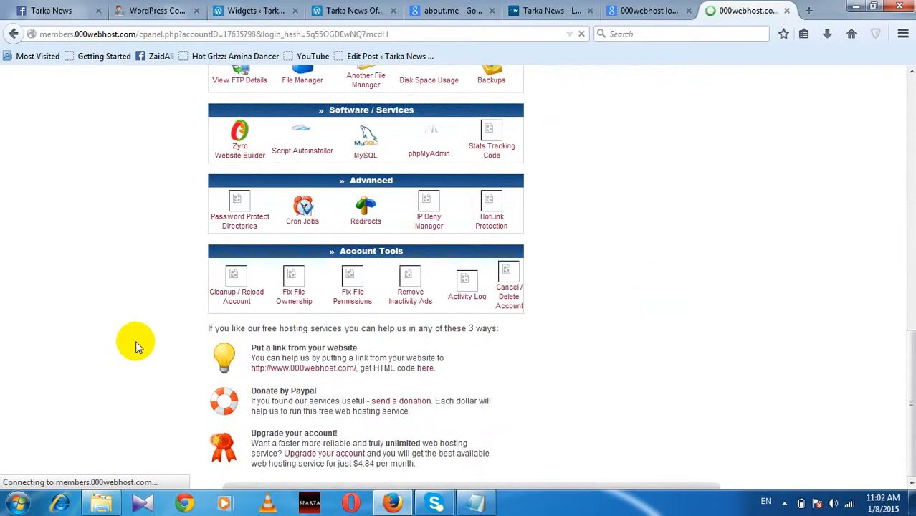
scroll(136, 341, "up", 2)
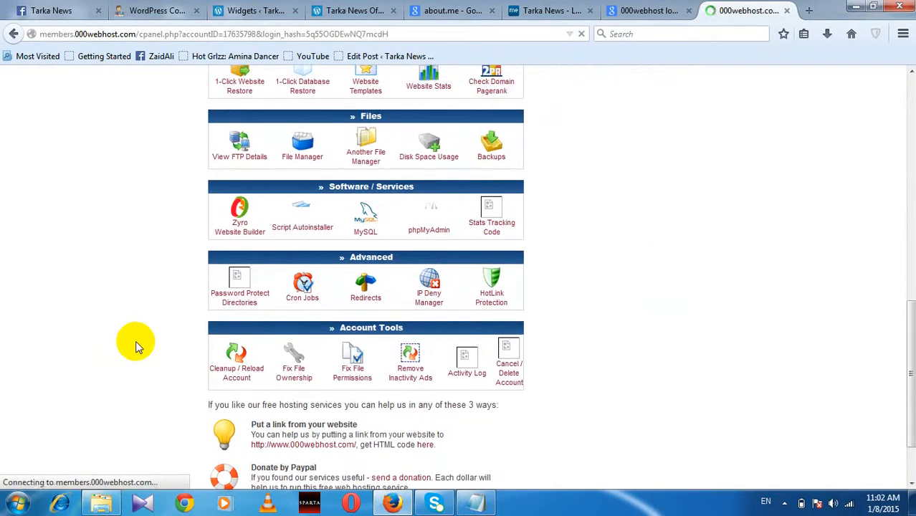
scroll(135, 340, "down", 1)
scroll(138, 347, "down", 1)
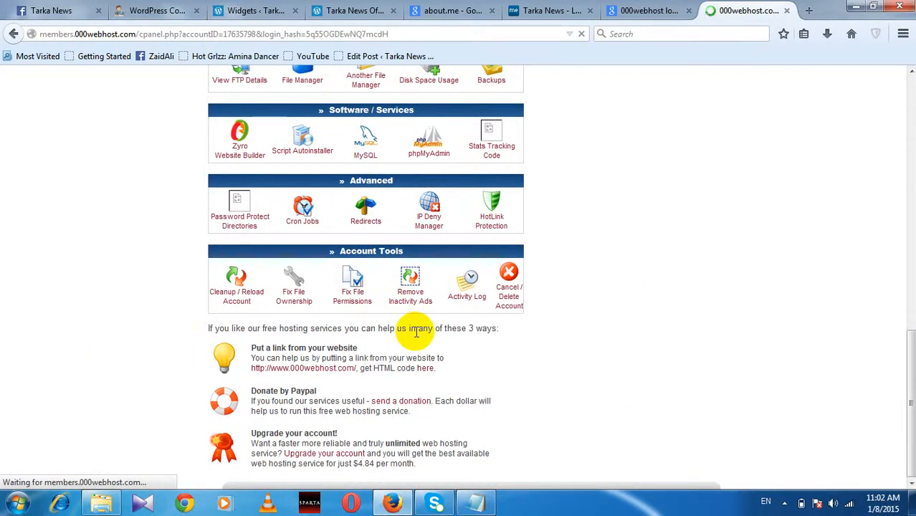
scroll(415, 331, "up", 1)
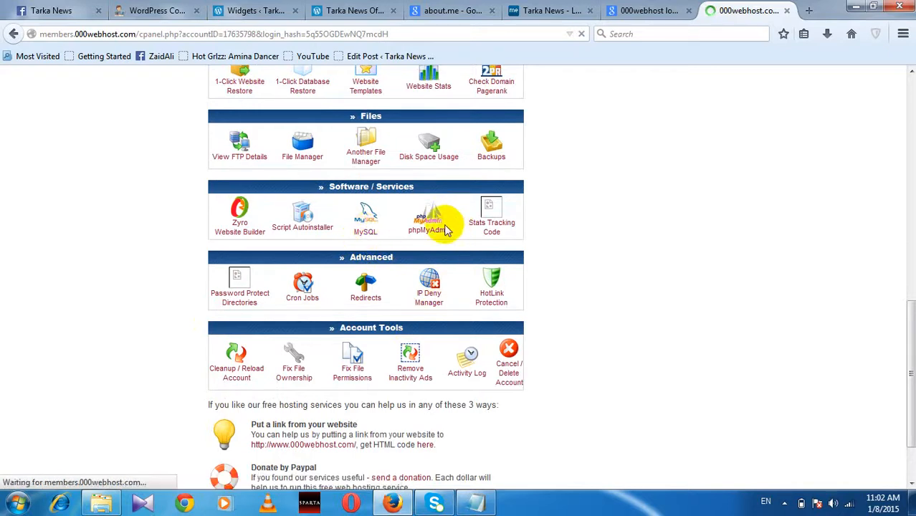
left_click(366, 231)
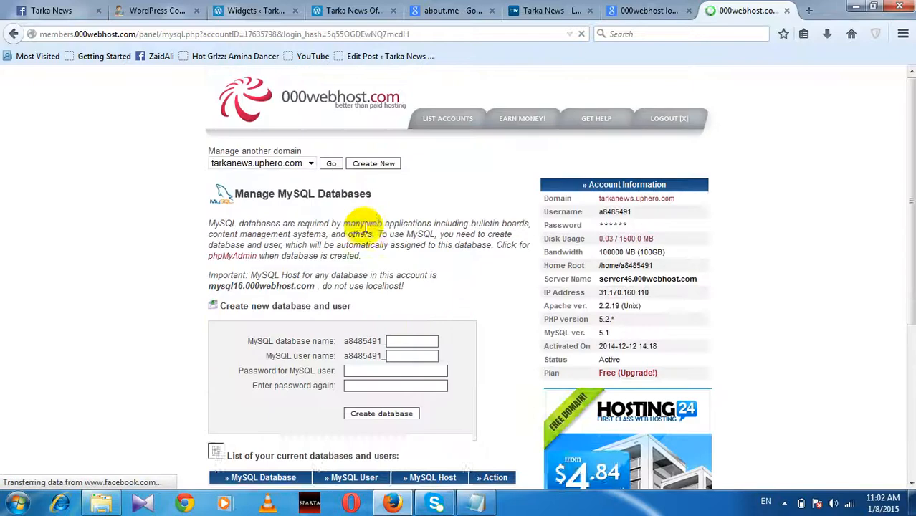
Step: Submit database 'tarka' with user 'user' and a password lacking letters, which gets rejected
left_click(415, 340)
type("tarka")
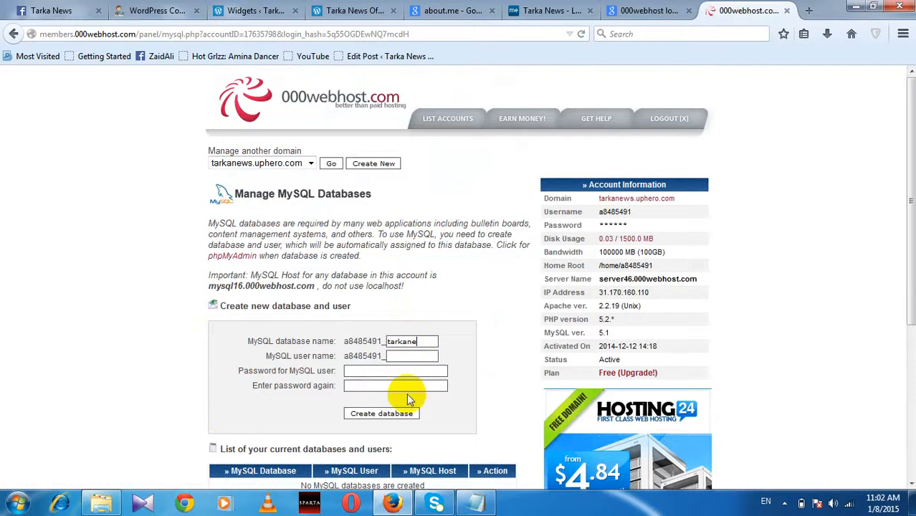
left_click(414, 355)
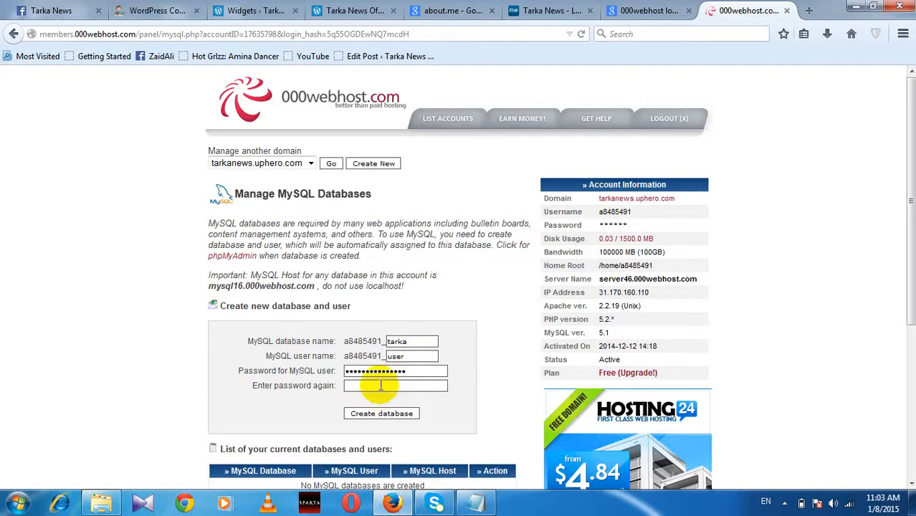
type("***")
left_click(377, 416)
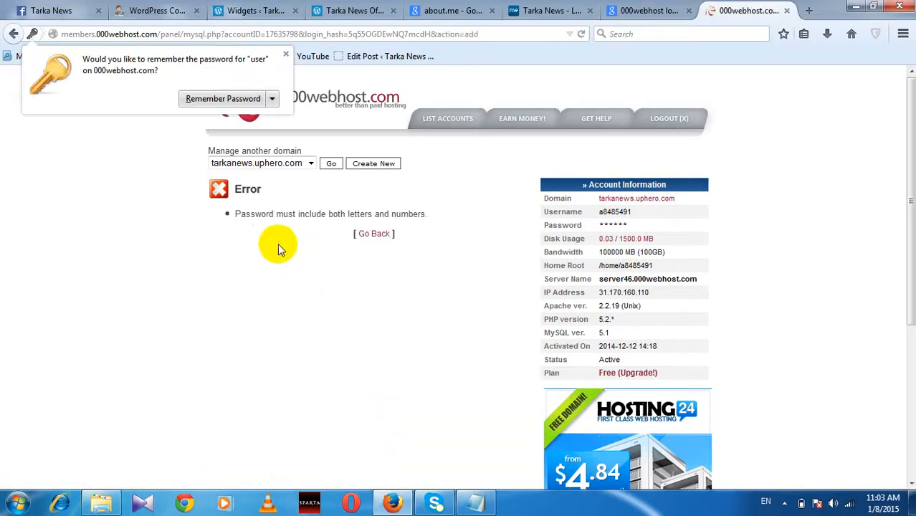
Step: Resubmit the tarka database with a letters-and-numbers password and let Firefox remember it
left_click(374, 234)
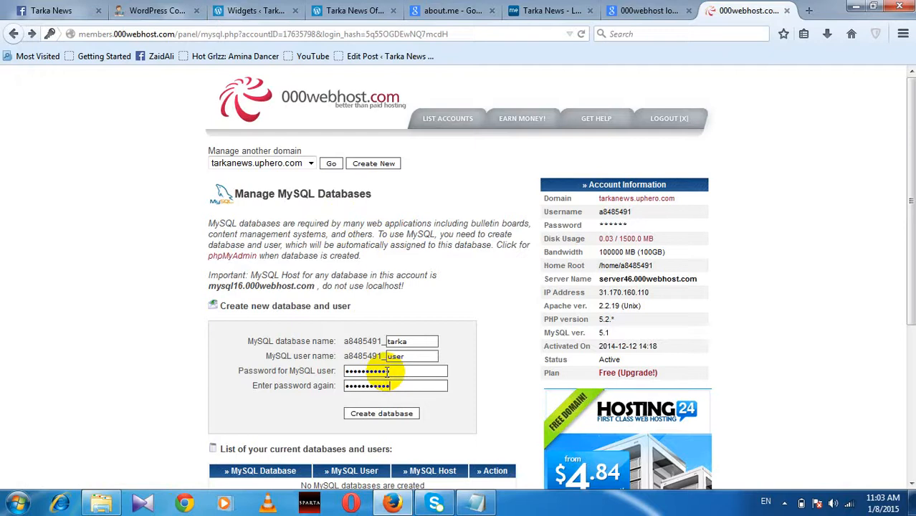
left_click(378, 416)
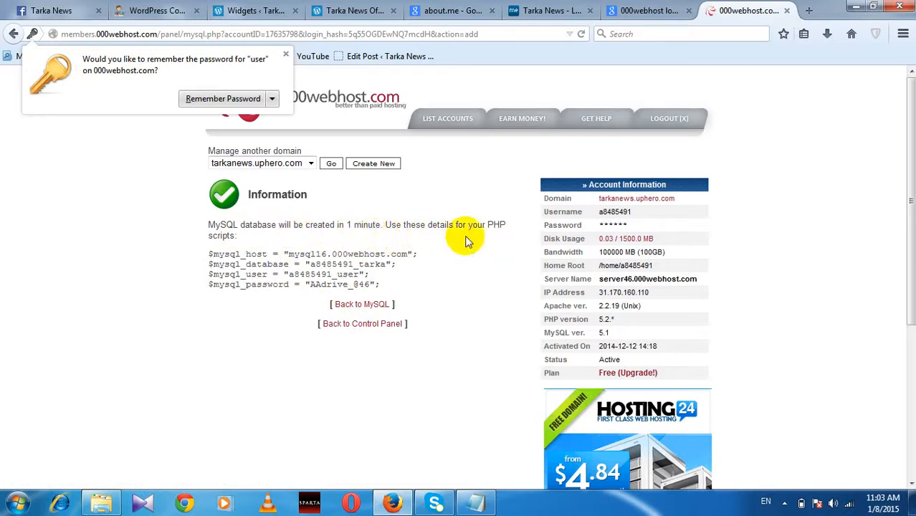
left_click(204, 98)
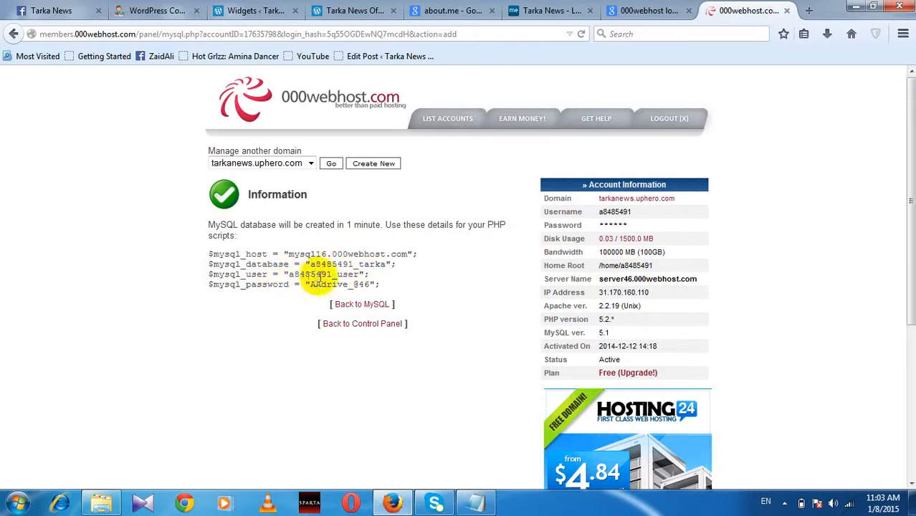
Step: Paste the four $mysql connection lines into a new Notepad document, then go to LIST ACCOUNTS
scroll(371, 299, "down", 5)
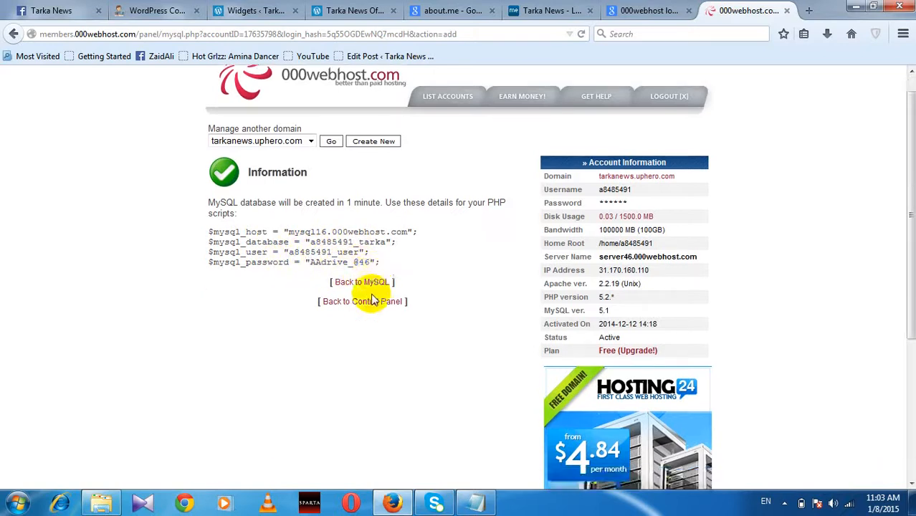
scroll(372, 286, "up", 3)
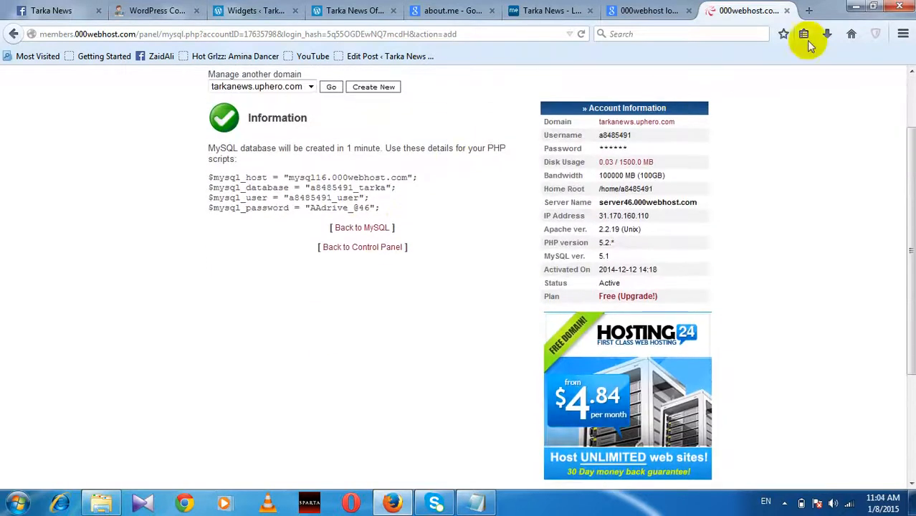
scroll(653, 125, "up", 2)
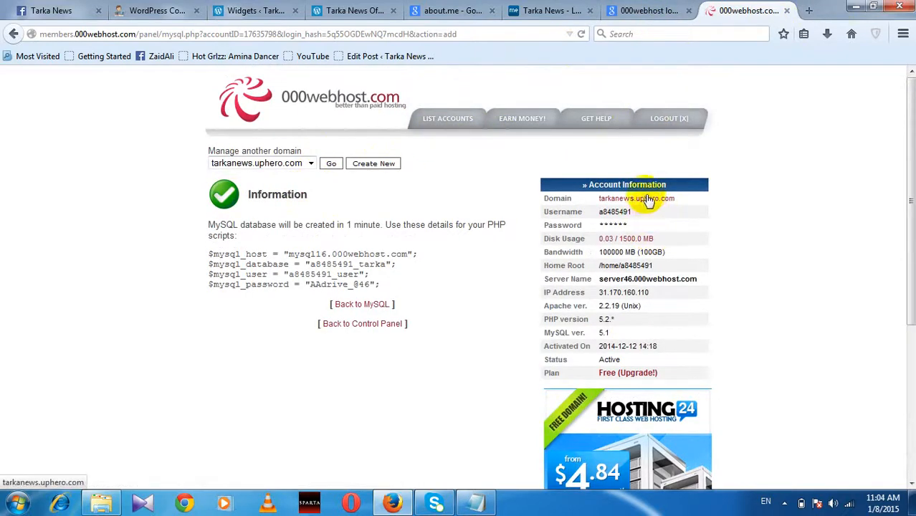
left_click_drag(384, 285, 207, 255)
key("ctrl+c")
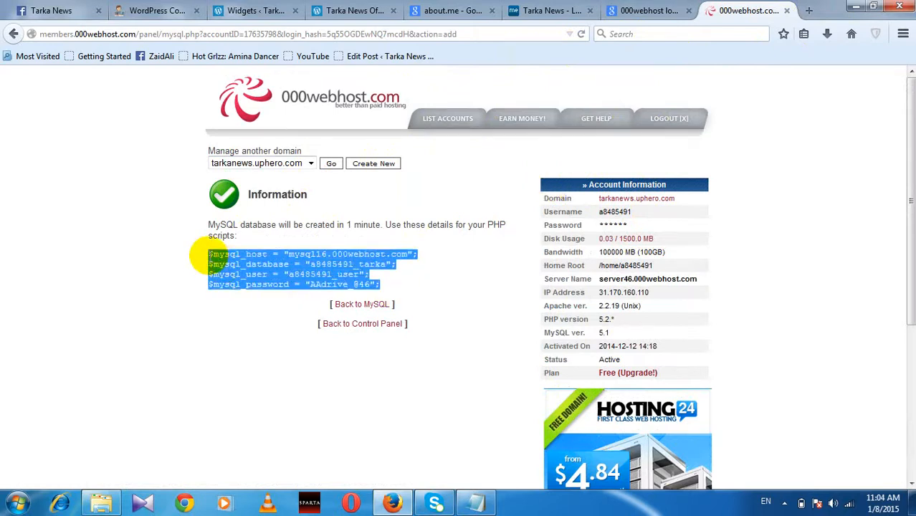
key("super+r")
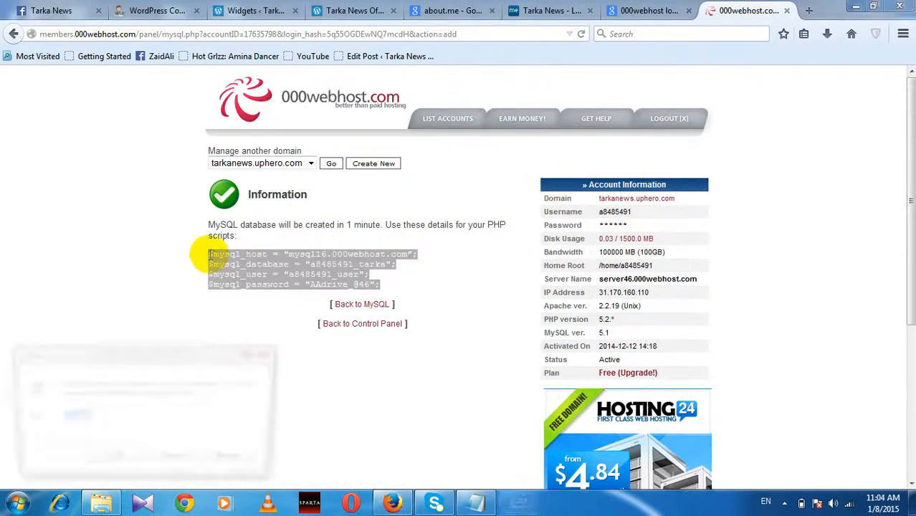
key("Return")
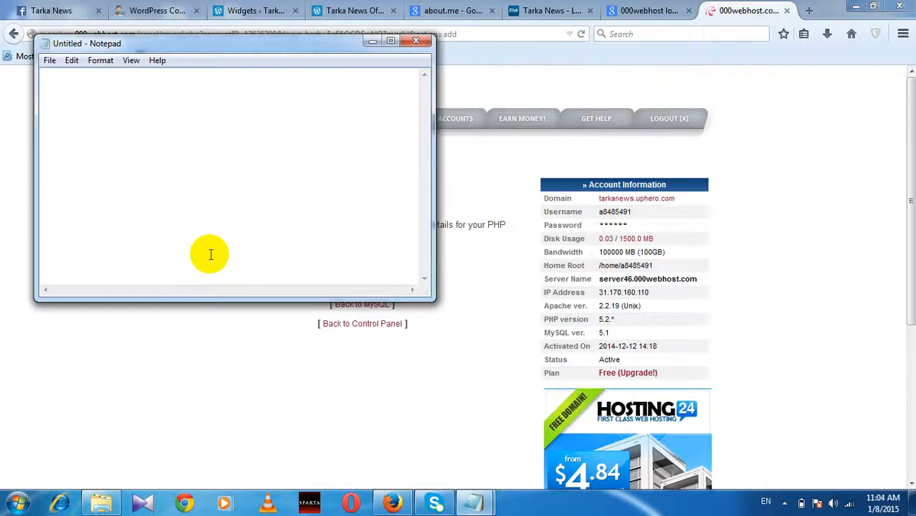
key("ctrl+v")
left_click(373, 42)
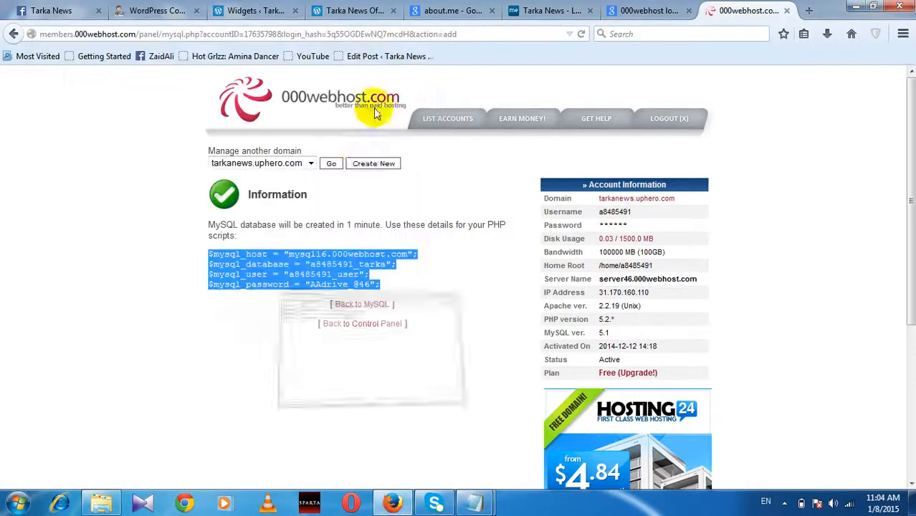
left_click(444, 127)
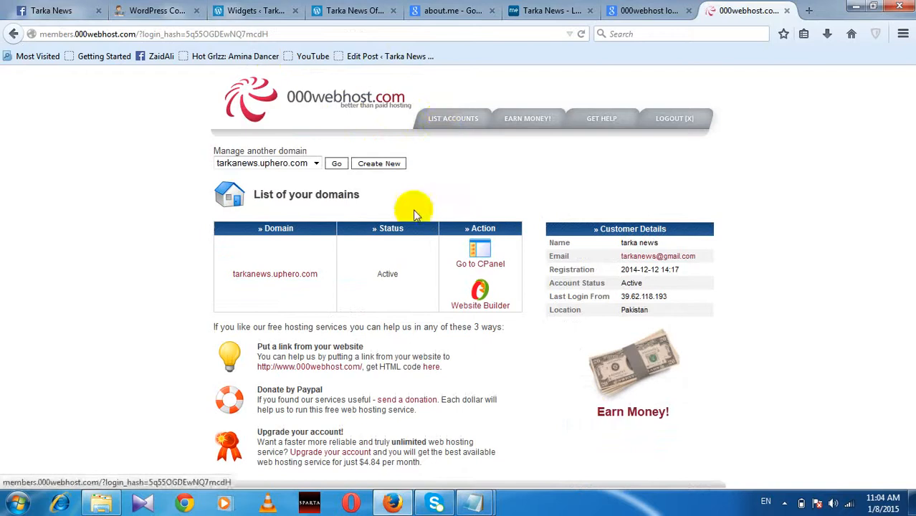
Step: From tarkanews.uphero.com's cPanel, launch the net2ftp File Manager in a new tab
left_click(480, 263)
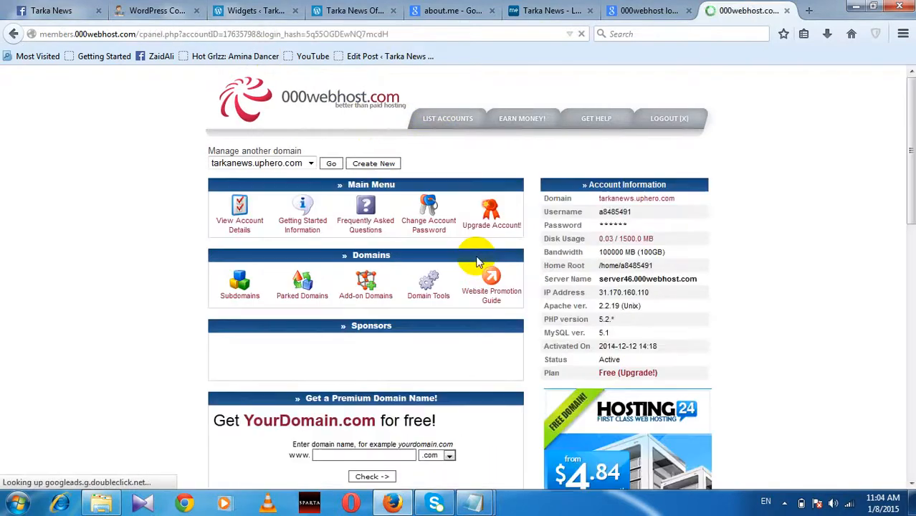
scroll(342, 315, "down", 5)
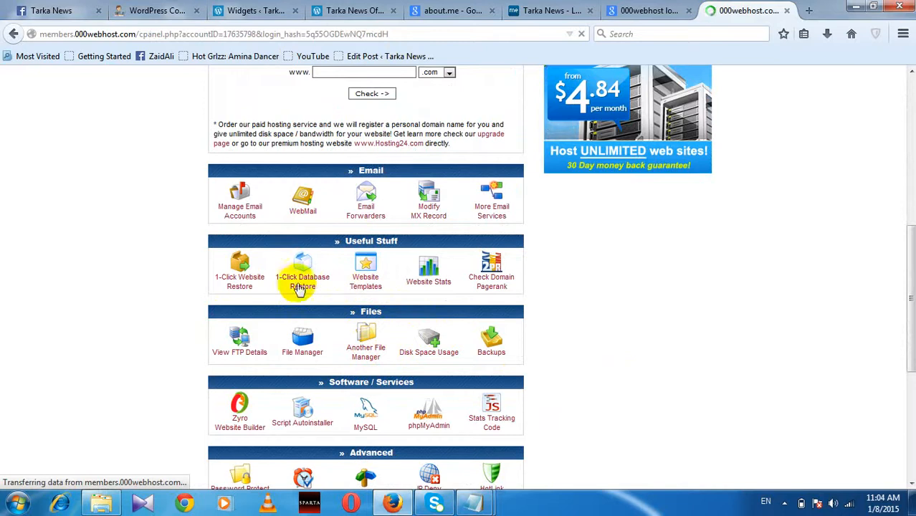
scroll(209, 310, "down", 1)
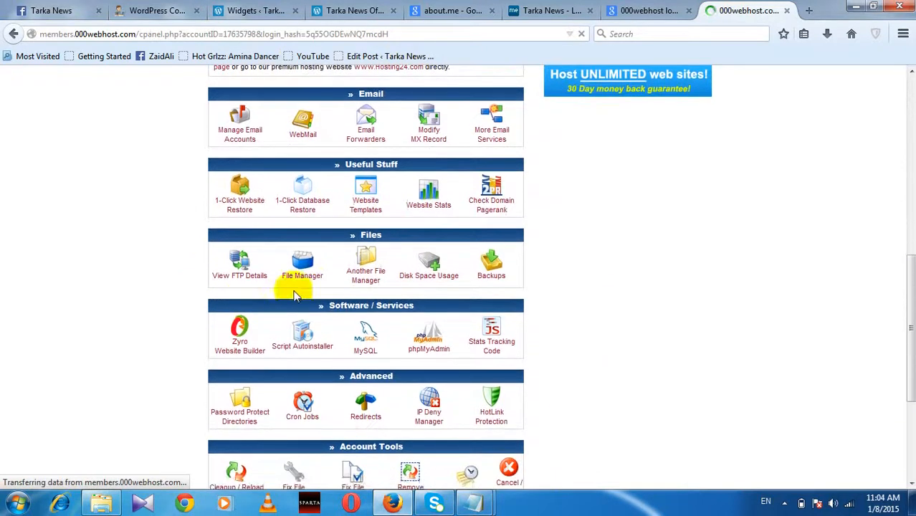
left_click(308, 271)
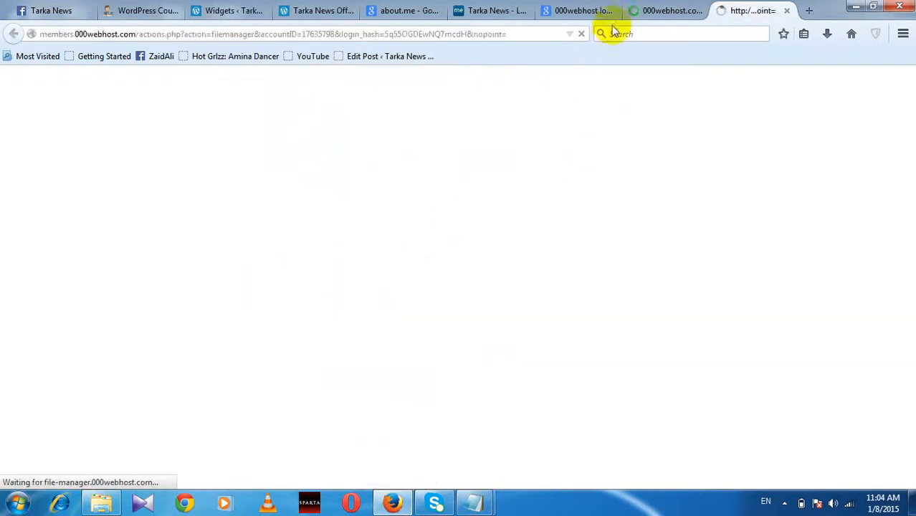
left_click(589, 19)
Step: Search Google for wordpress.org and open the Download WordPress sitelink in a new tab
left_click_drag(199, 96, 63, 93)
type("wordpress")
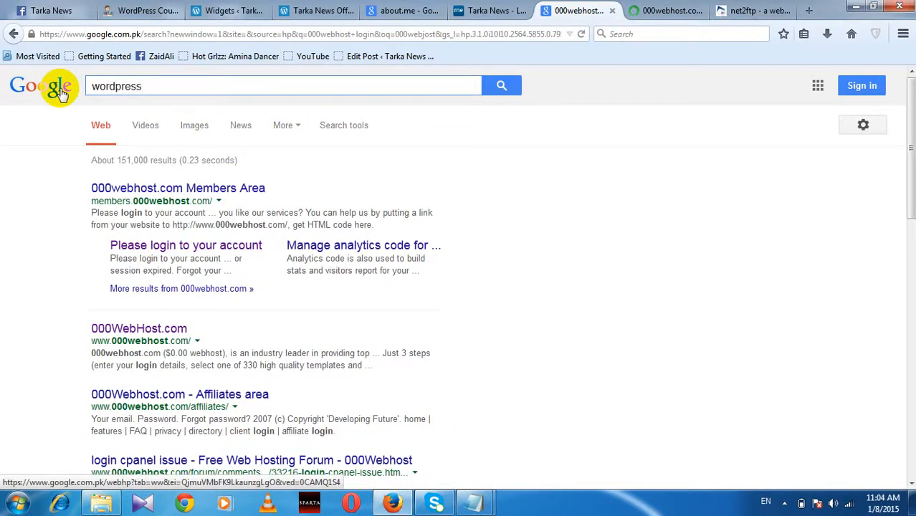
type(".org")
key("Return")
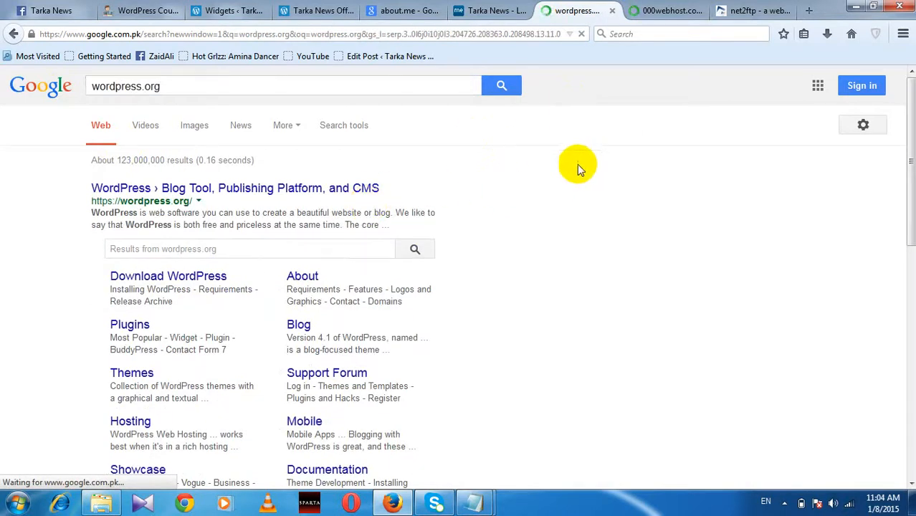
left_click(138, 276)
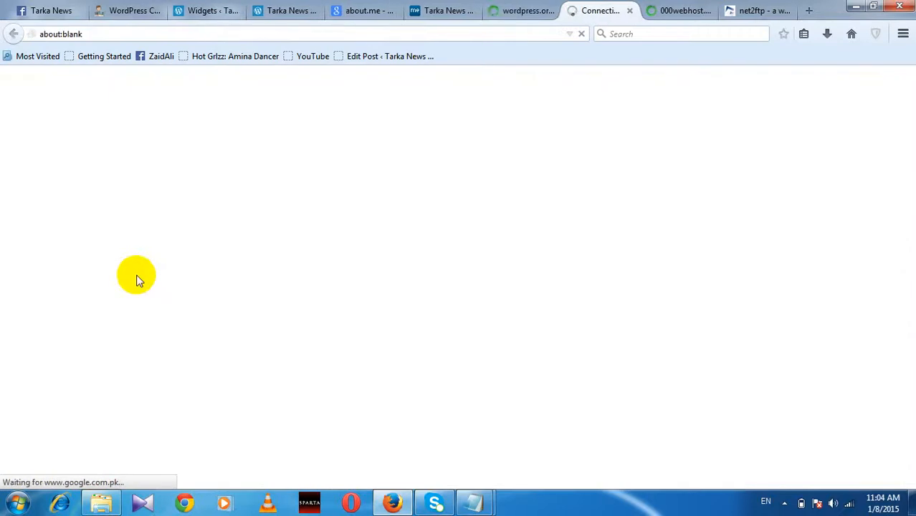
Step: Download WordPress 4.1 and save wordpress-4.1.zip (6.4 MB) to disk
left_click(679, 14)
left_click(592, 9)
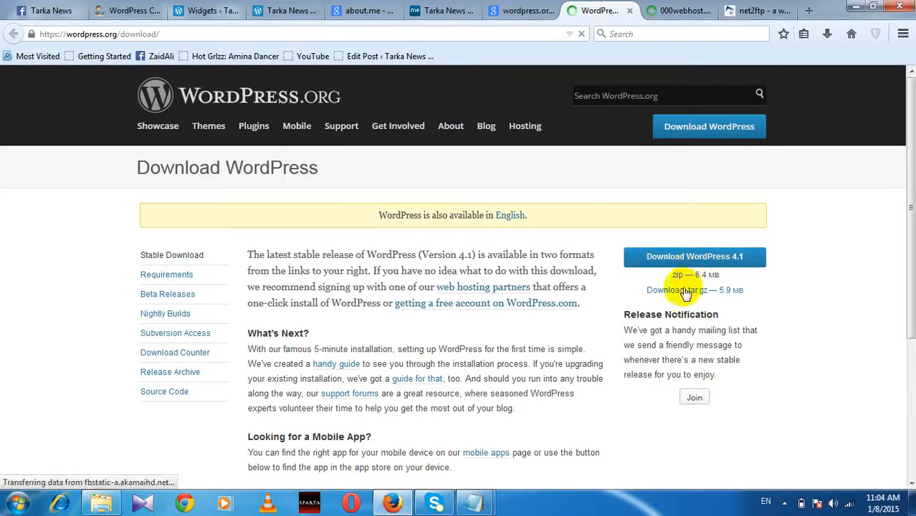
left_click(686, 262)
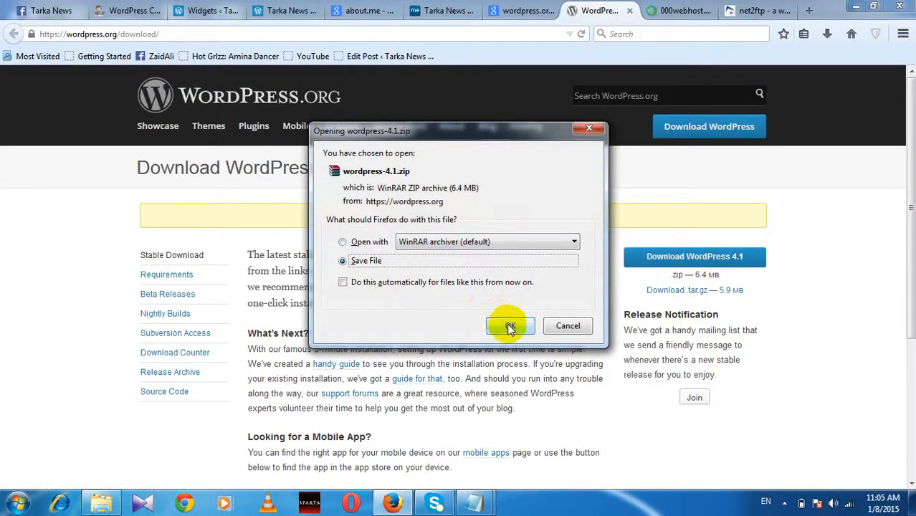
left_click(508, 325)
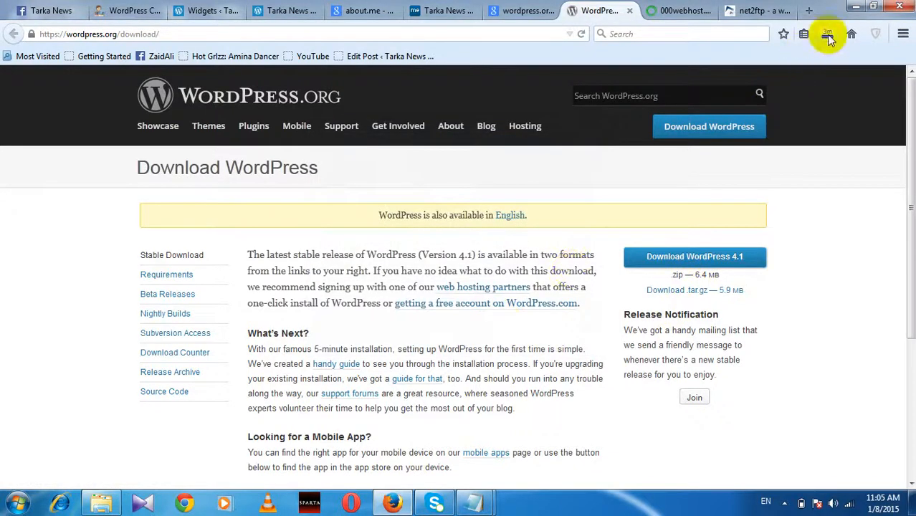
Step: Delete index.html from /public_html, leaving only .htaccess and 123default.php
left_click(677, 10)
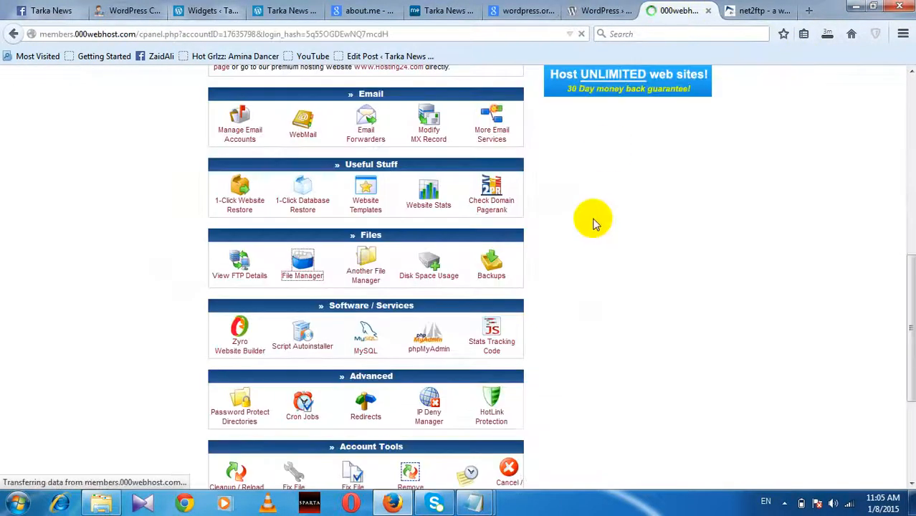
scroll(323, 204, "down", 5)
scroll(337, 232, "up", 5)
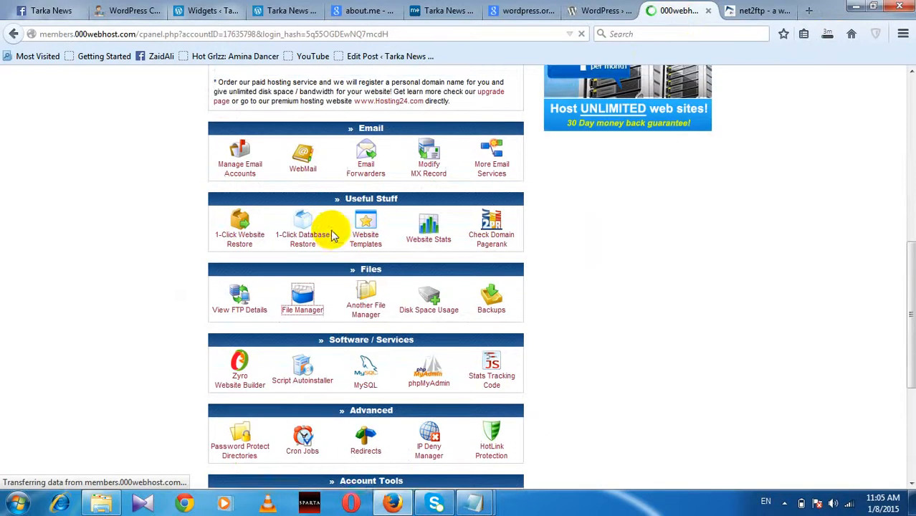
left_click(303, 305)
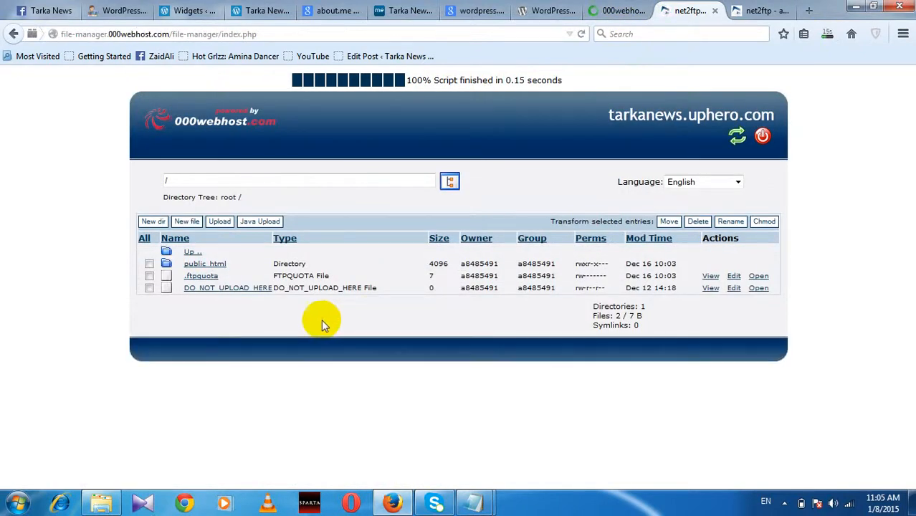
left_click(189, 265)
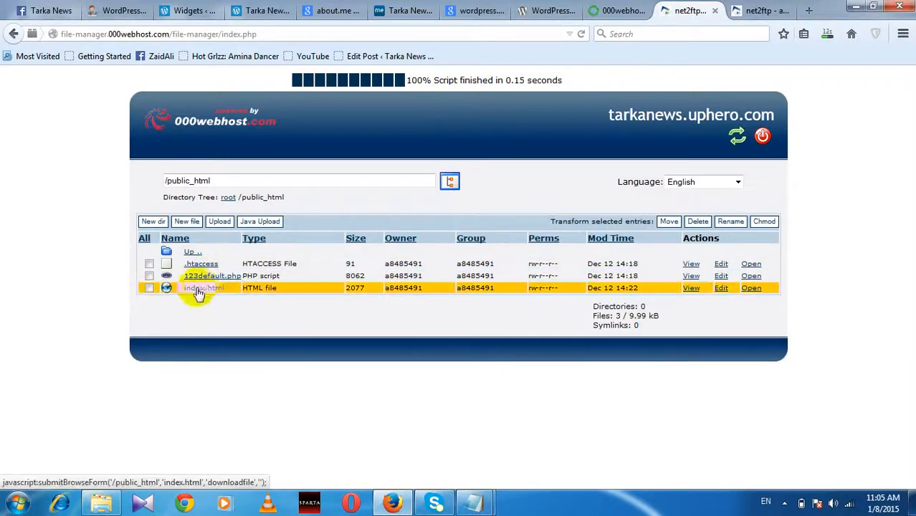
left_click(149, 287)
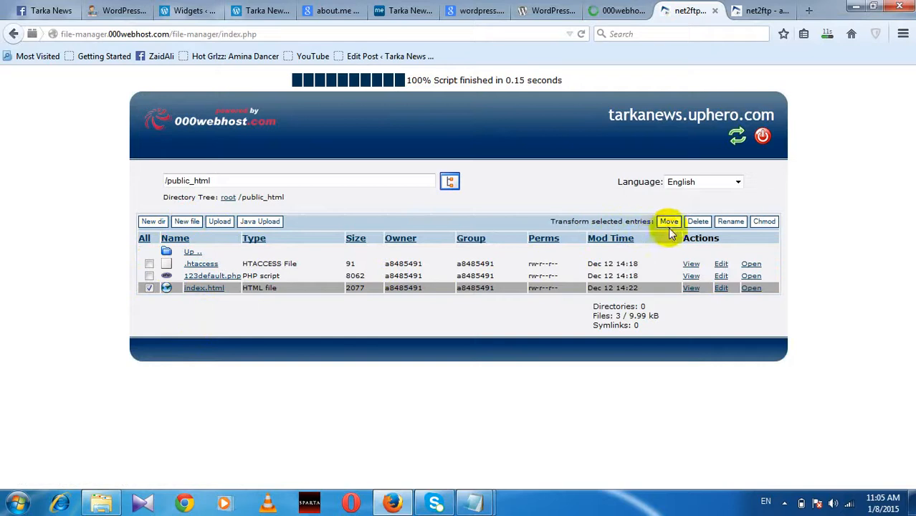
left_click(698, 221)
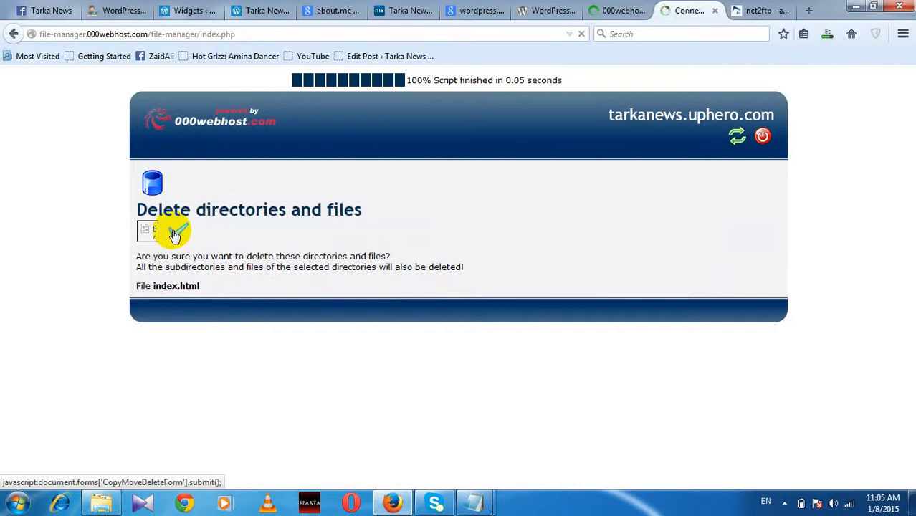
left_click(176, 235)
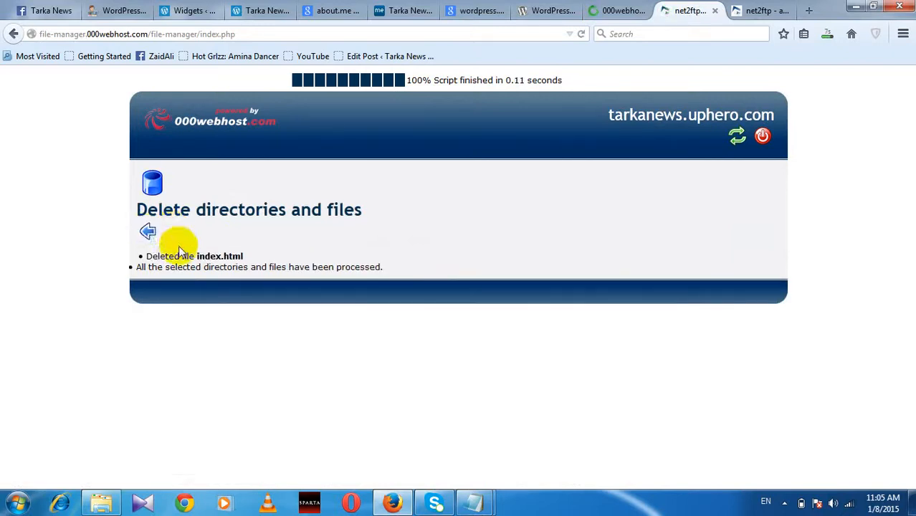
left_click(147, 230)
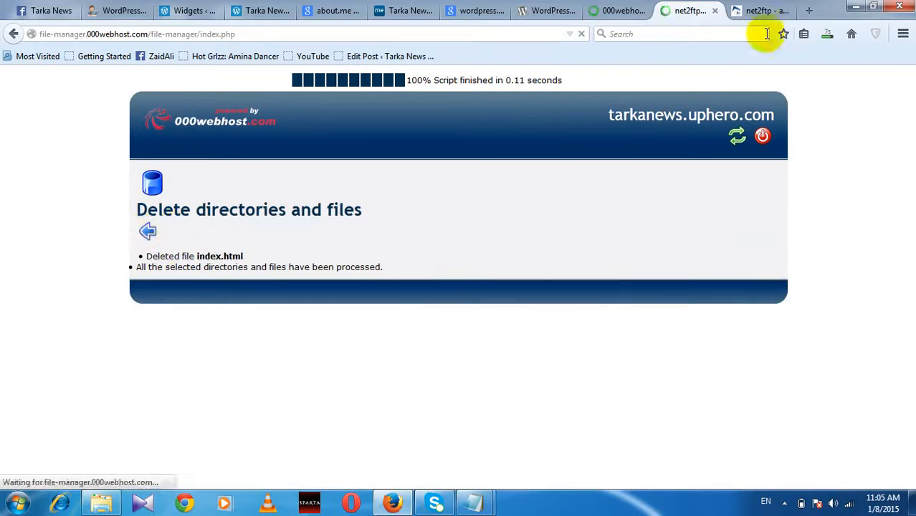
Step: Open the containing folder of wordpress-4.1.zip from Firefox's Downloads list
left_click(829, 36)
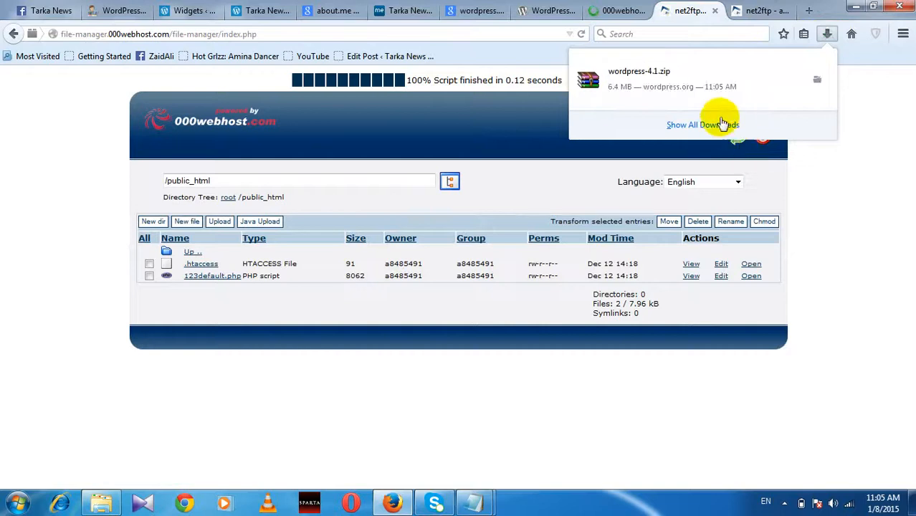
right_click(642, 85)
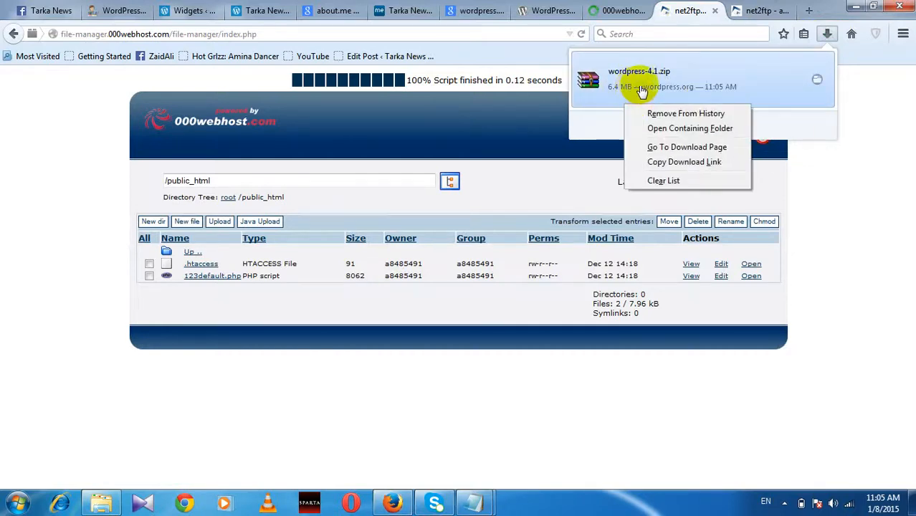
left_click(679, 127)
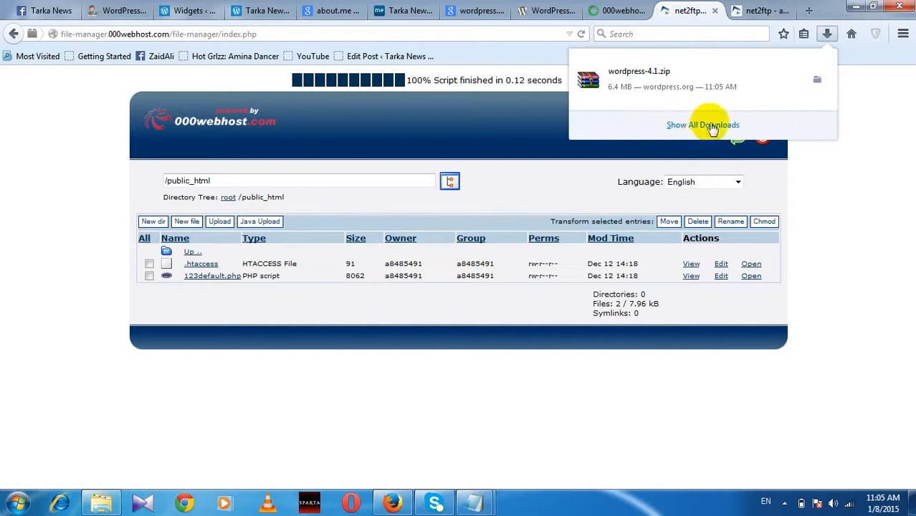
right_click(667, 77)
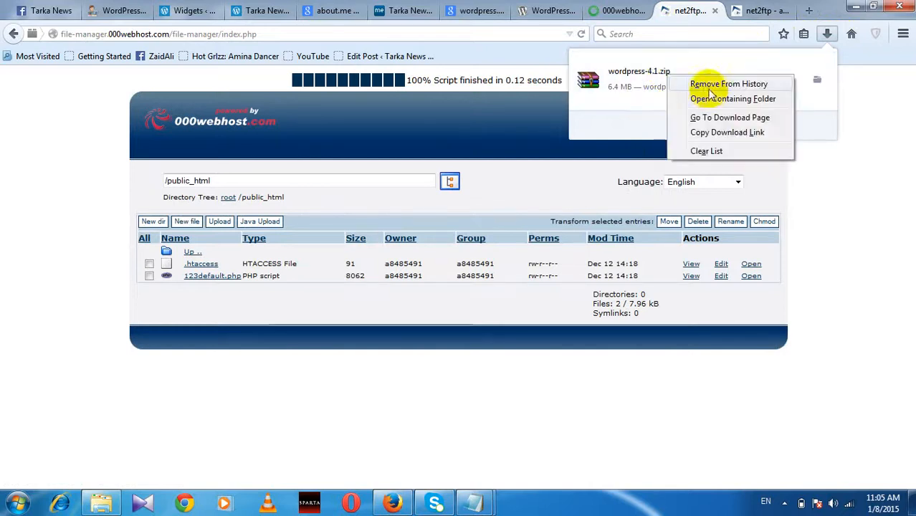
left_click(710, 99)
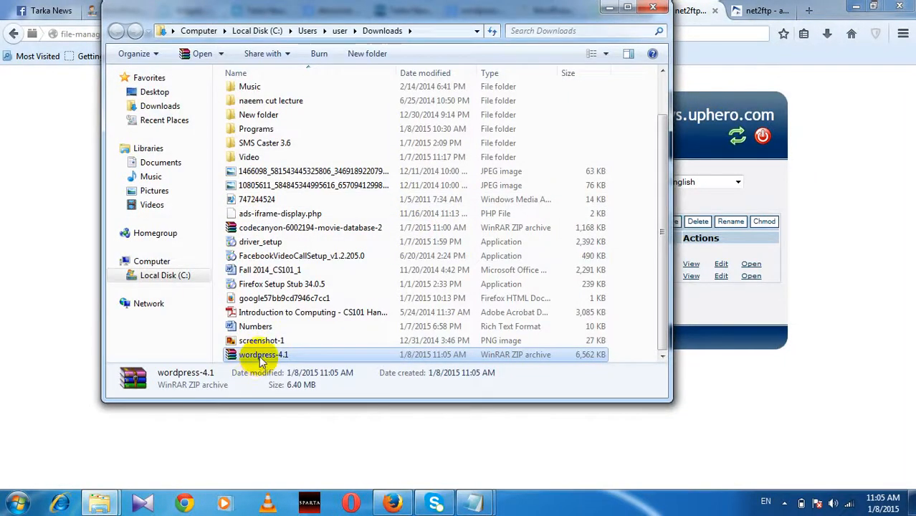
Step: Extract the wordpress-4.1 zip to a wordpress-4.1 folder and open its inner wordpress folder
right_click(263, 361)
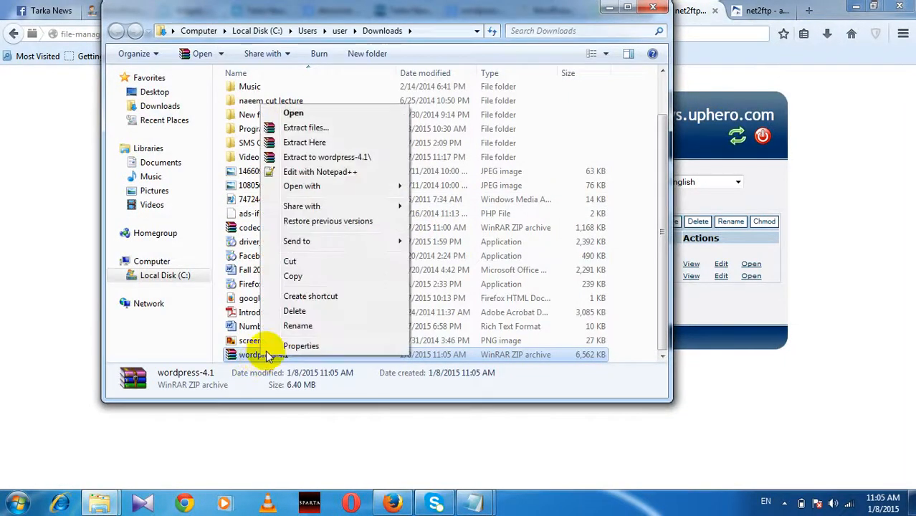
left_click(323, 157)
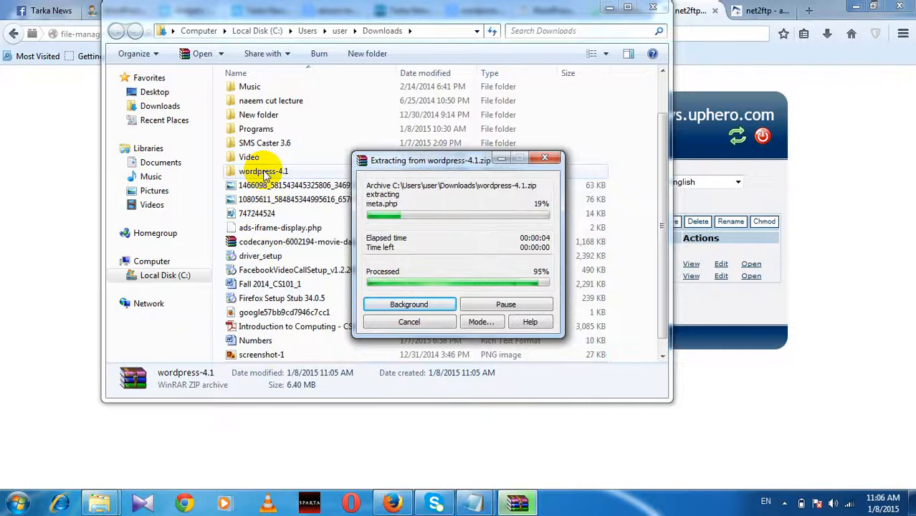
double_click(264, 172)
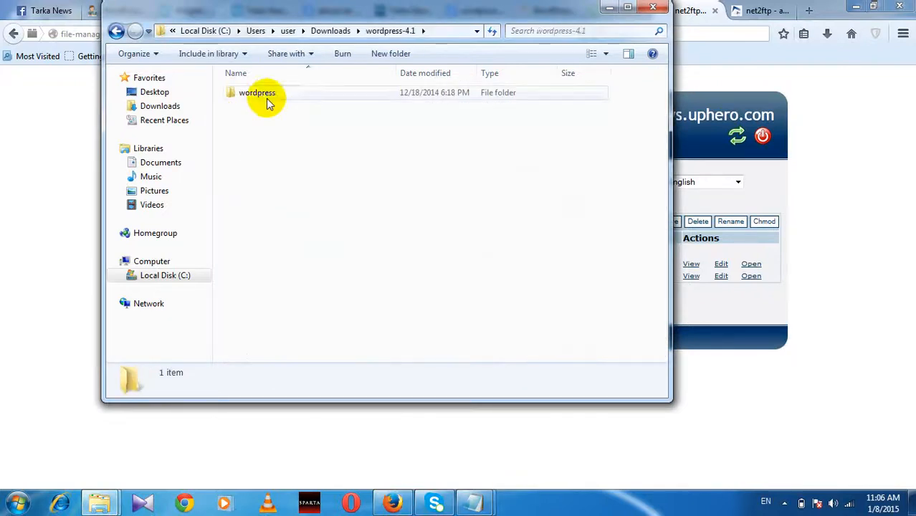
double_click(266, 97)
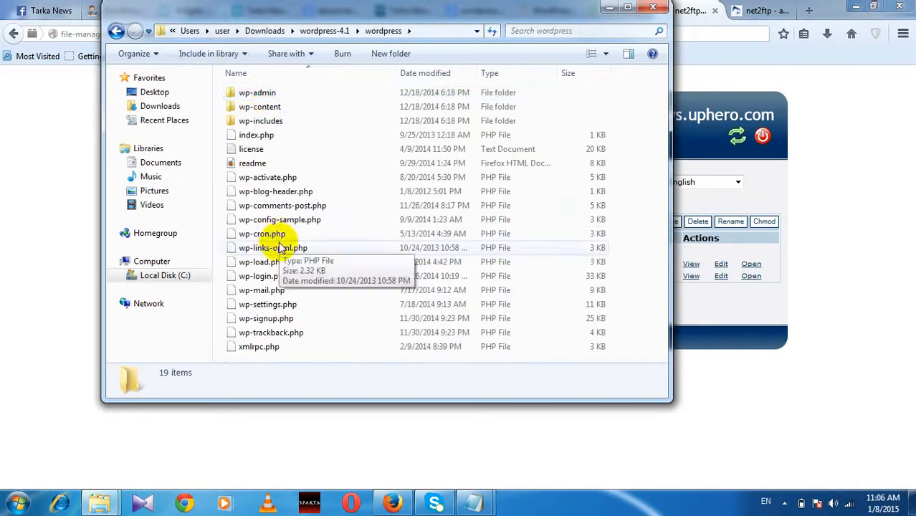
Step: Compress all 19 items of the wordpress folder into a new zip archive named wp-activate
key("ctrl+a")
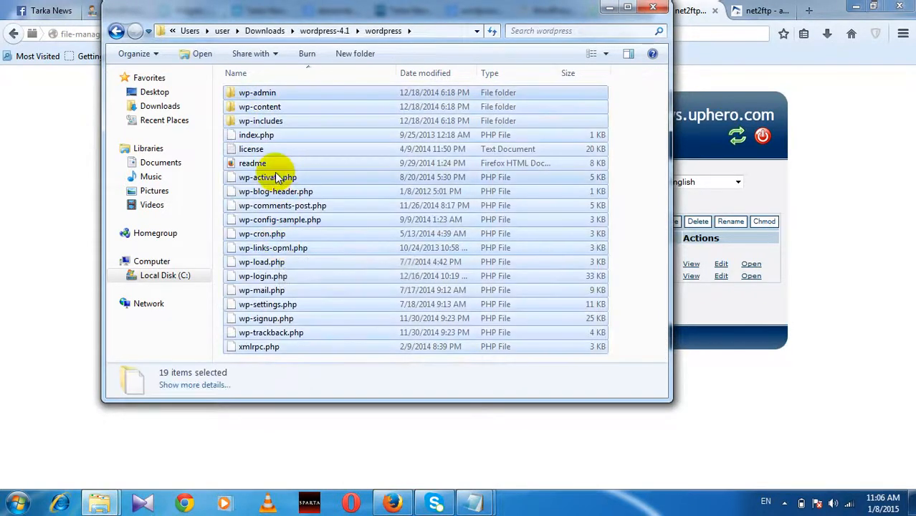
right_click(273, 178)
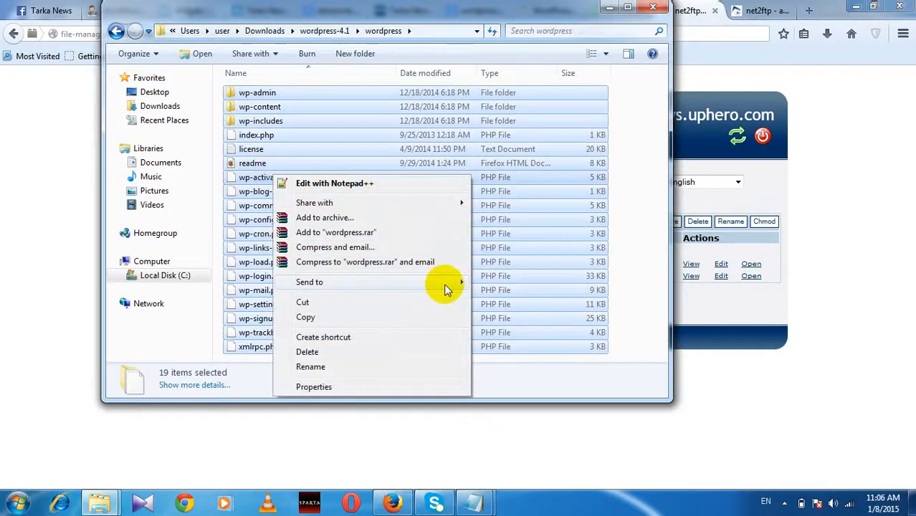
mouse_move(444, 284)
left_click(507, 284)
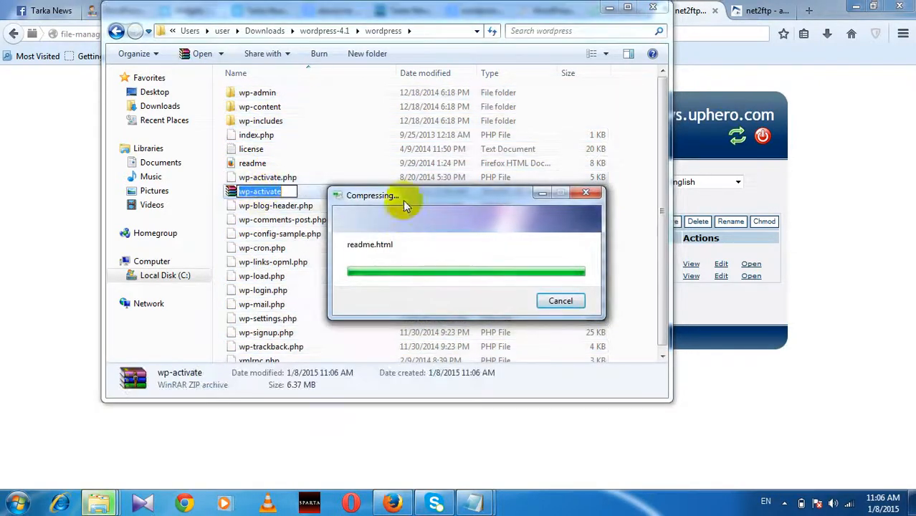
left_click(432, 33)
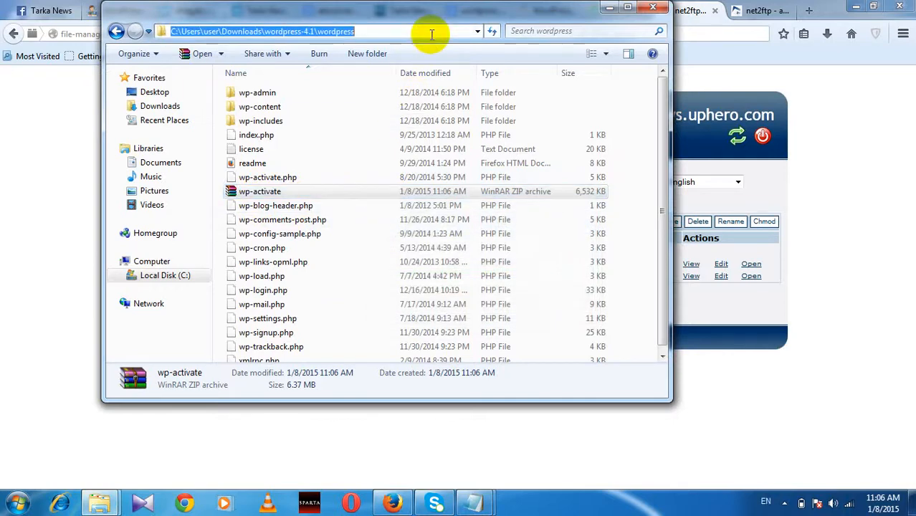
left_click(610, 9)
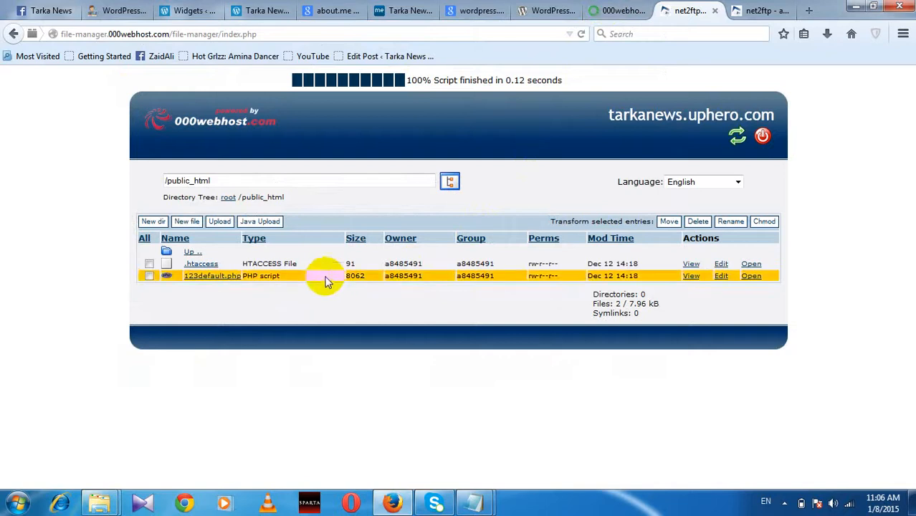
Step: Submit wp-activate.zip from the wordpress folder as an archive upload into /public_html
left_click(220, 223)
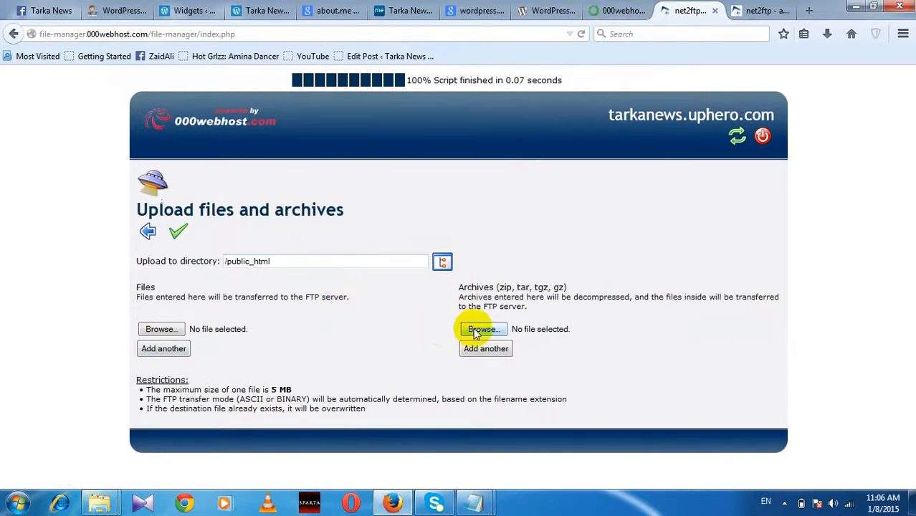
left_click(477, 330)
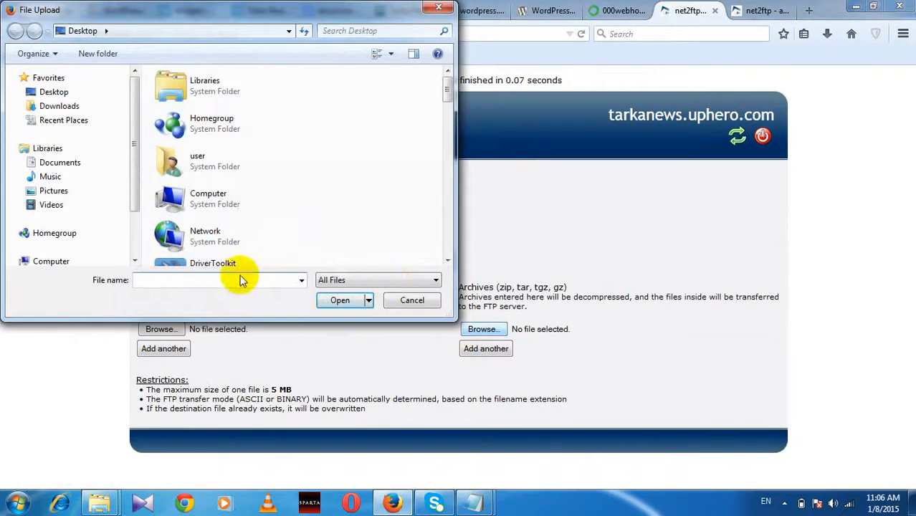
key("ctrl+v")
left_click(340, 300)
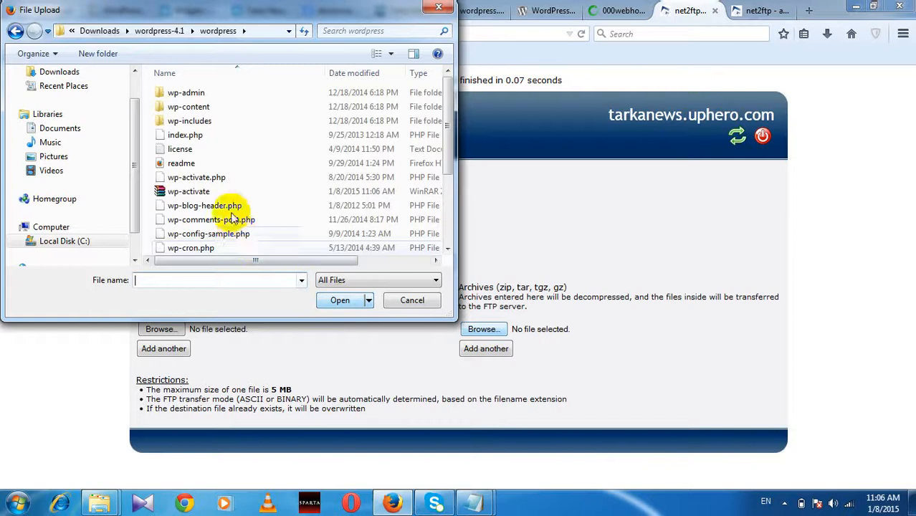
left_click(193, 191)
left_click(338, 300)
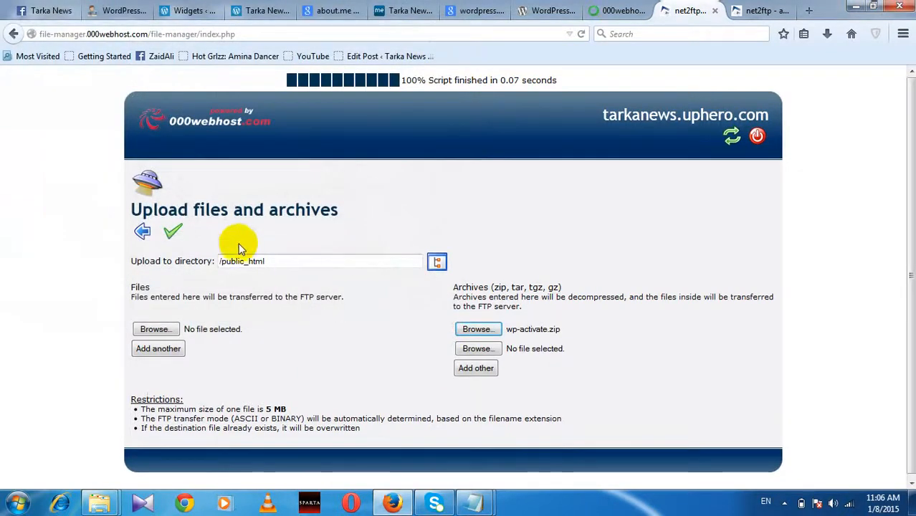
left_click(173, 232)
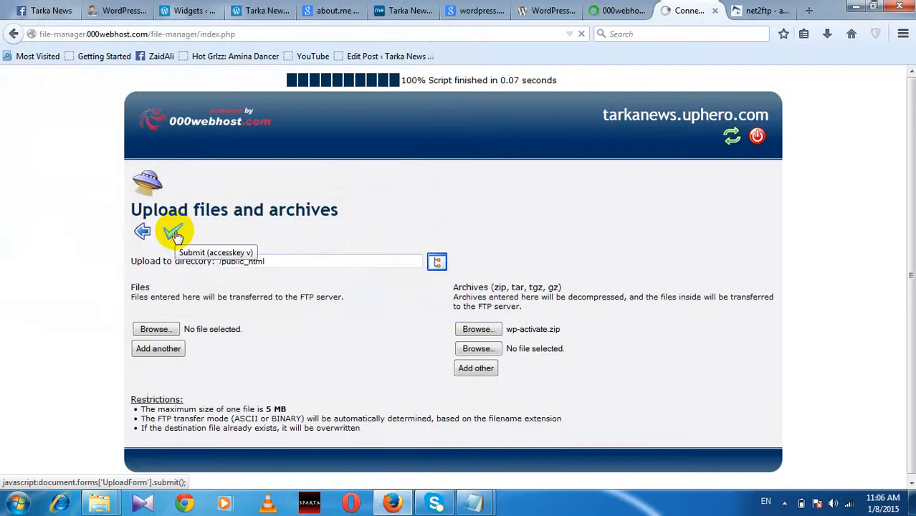
left_click(176, 235)
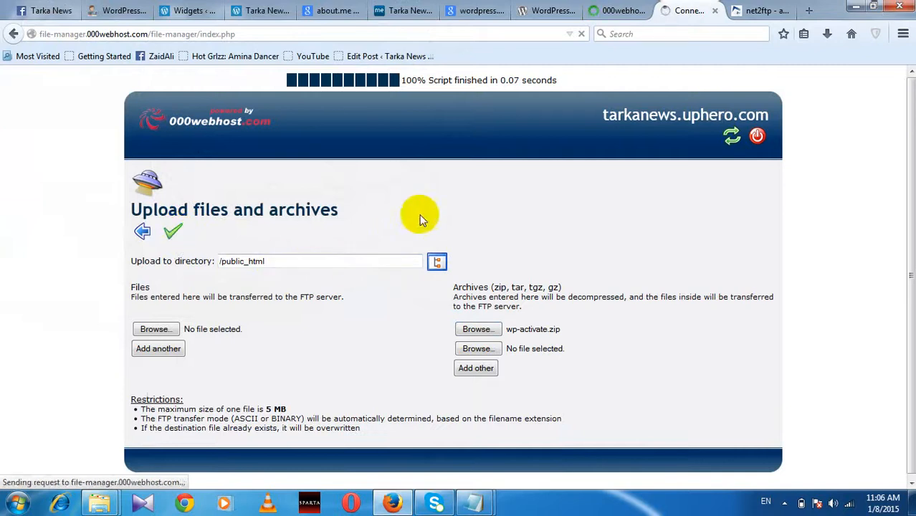
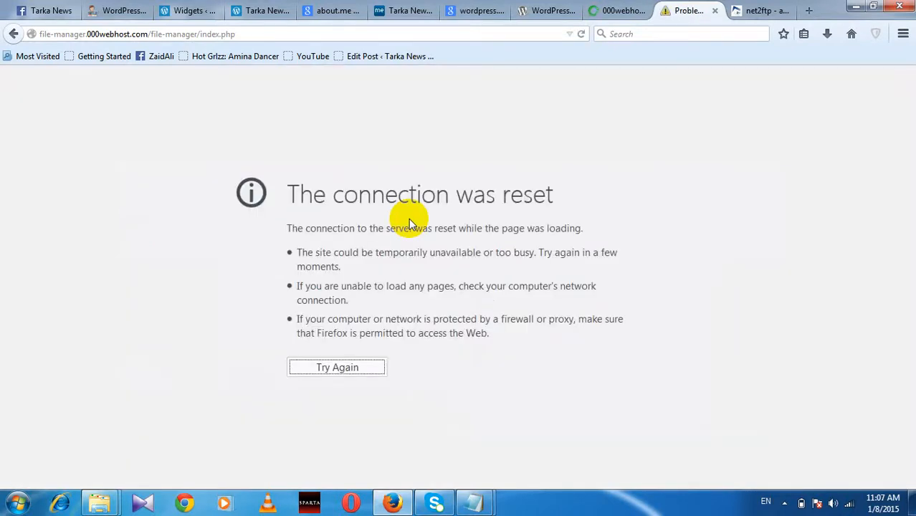
Step: Reload the net2ftp page and log back in with the FTP password
left_click(304, 34)
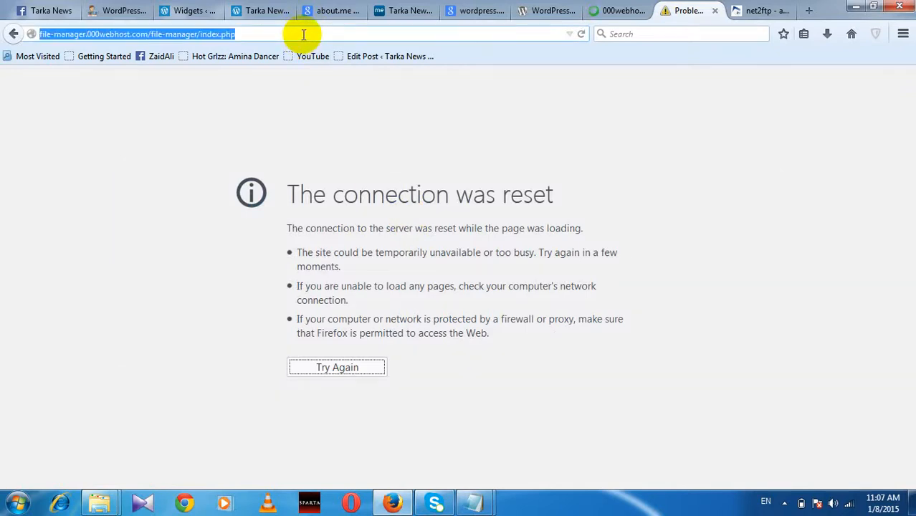
key("Return")
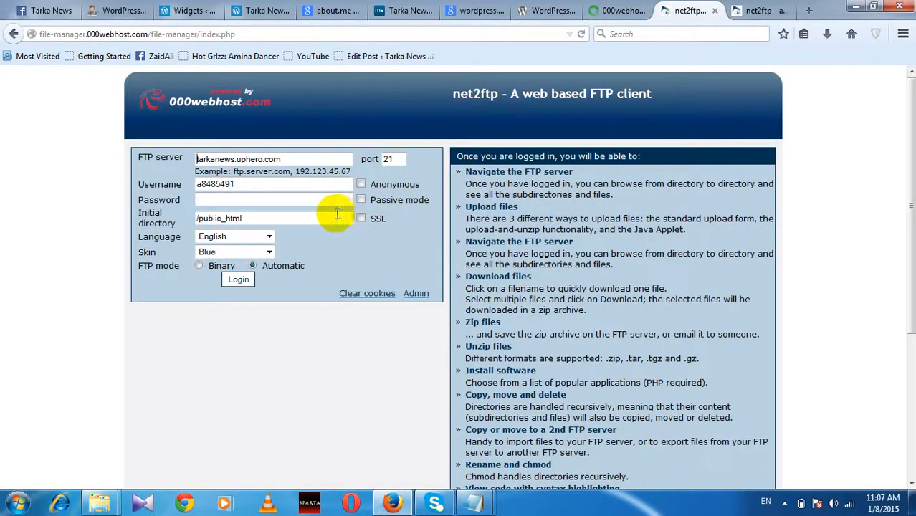
left_click(285, 199)
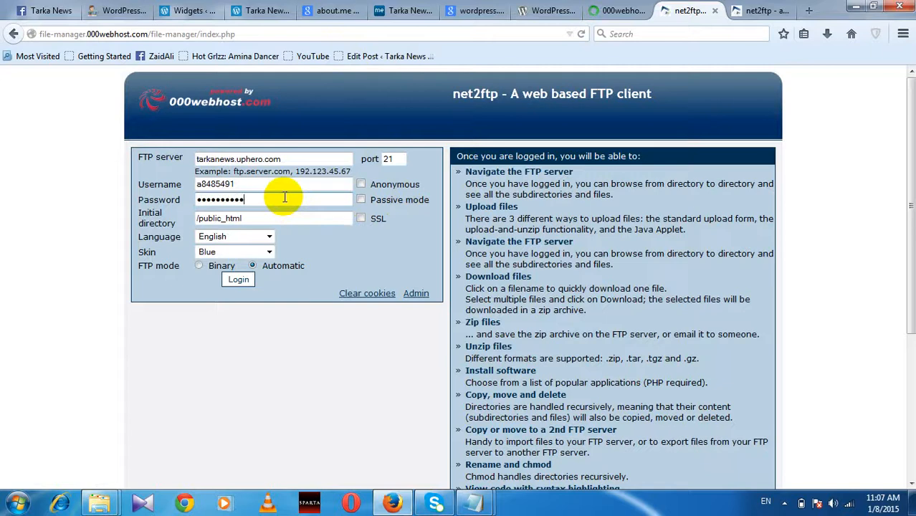
left_click(238, 280)
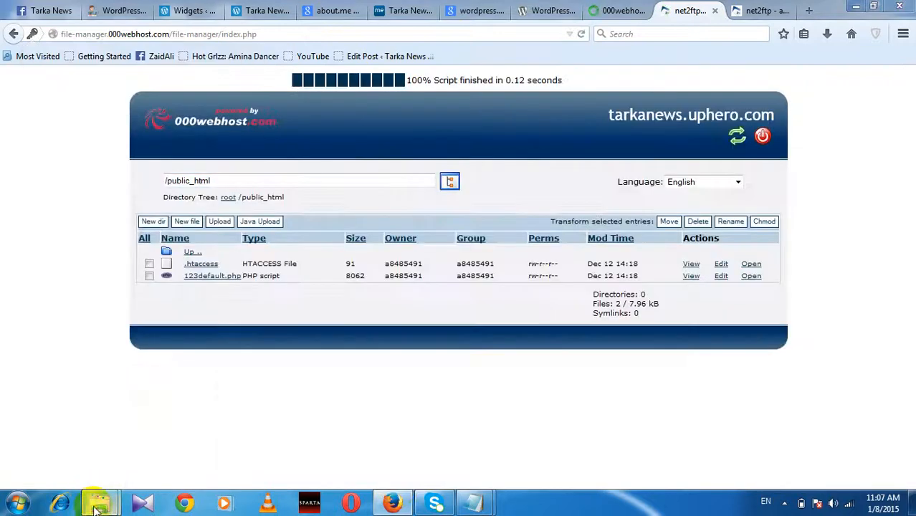
Step: Check the wp-activate archive in the wordpress folder, then go to the /public_html upload page
mouse_move(99, 500)
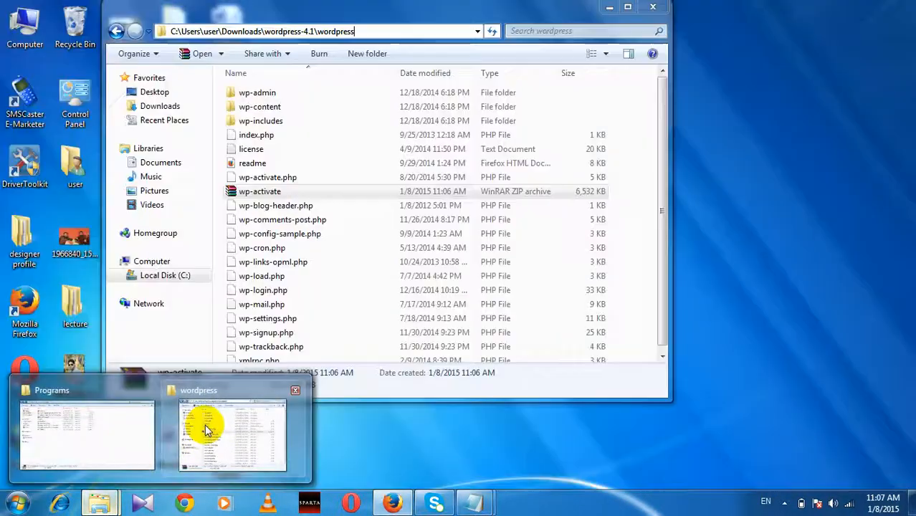
left_click(204, 427)
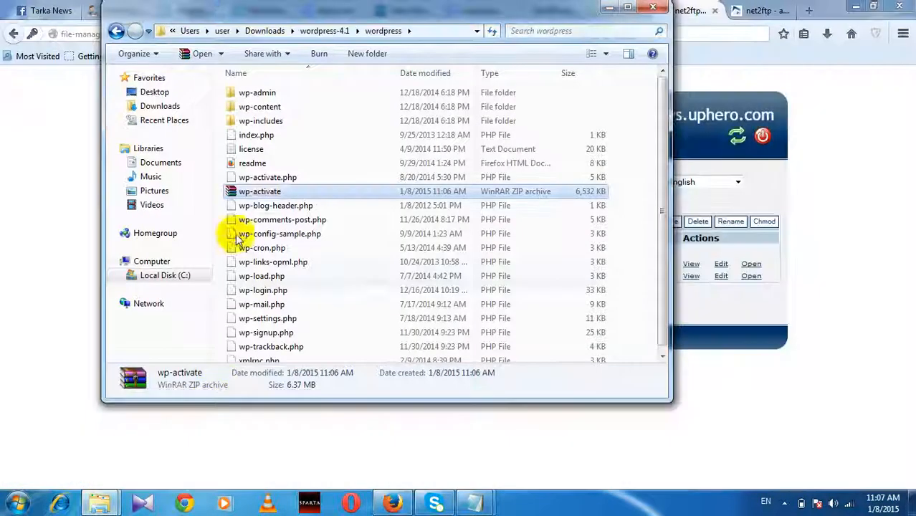
right_click(271, 195)
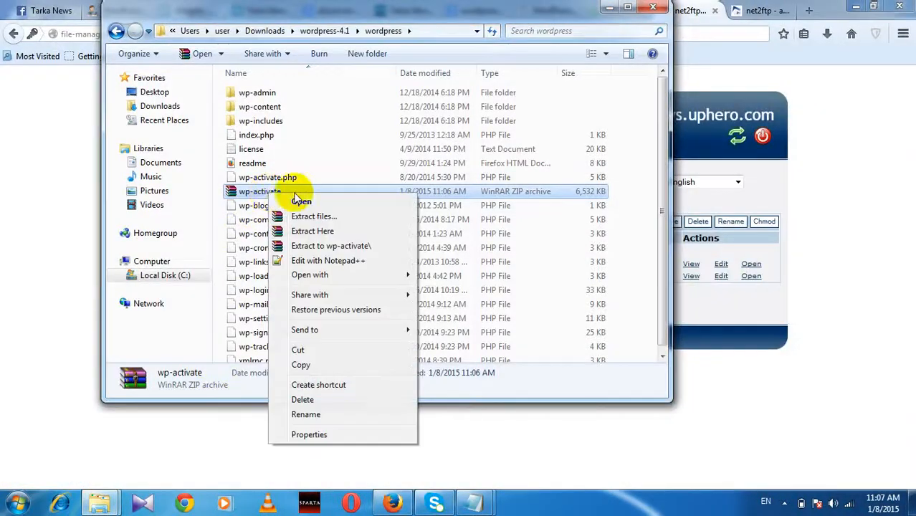
left_click(610, 7)
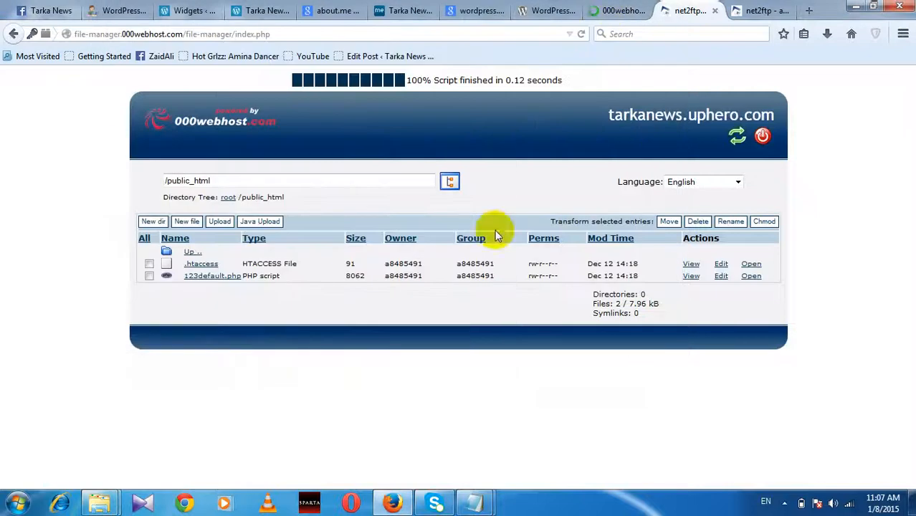
left_click(222, 225)
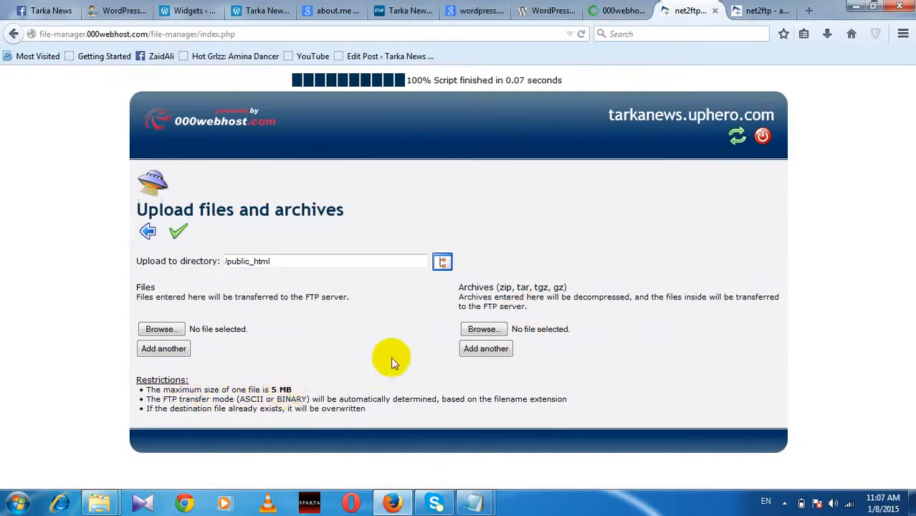
Step: Attach wp-activate.zip as an archive and submit its upload to /public_html
left_click(481, 329)
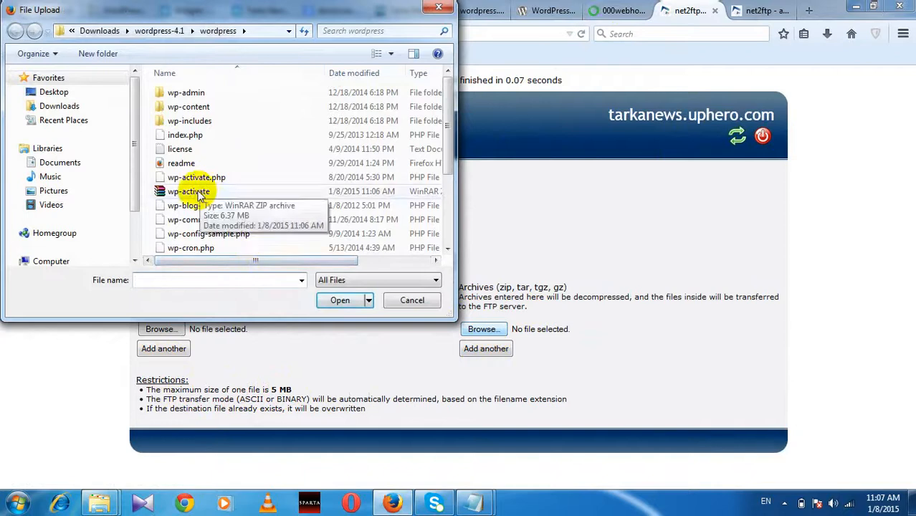
left_click(194, 191)
left_click(336, 298)
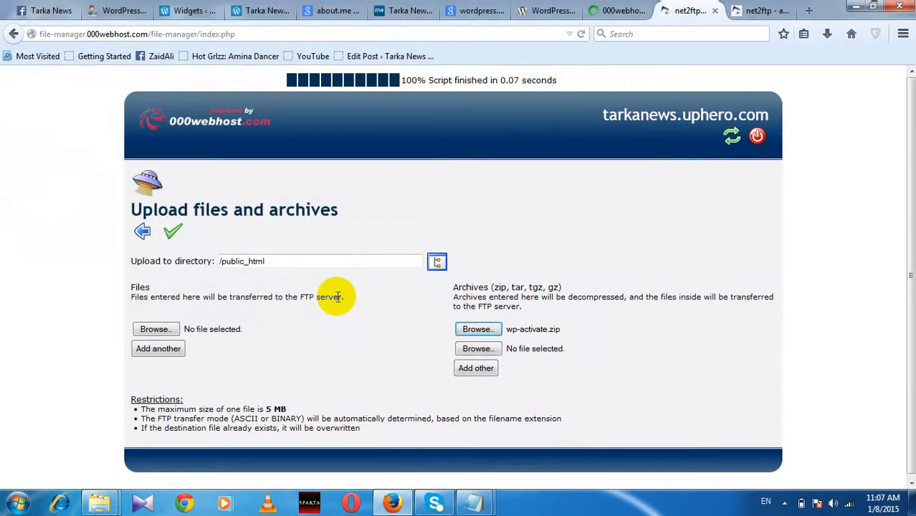
left_click(178, 231)
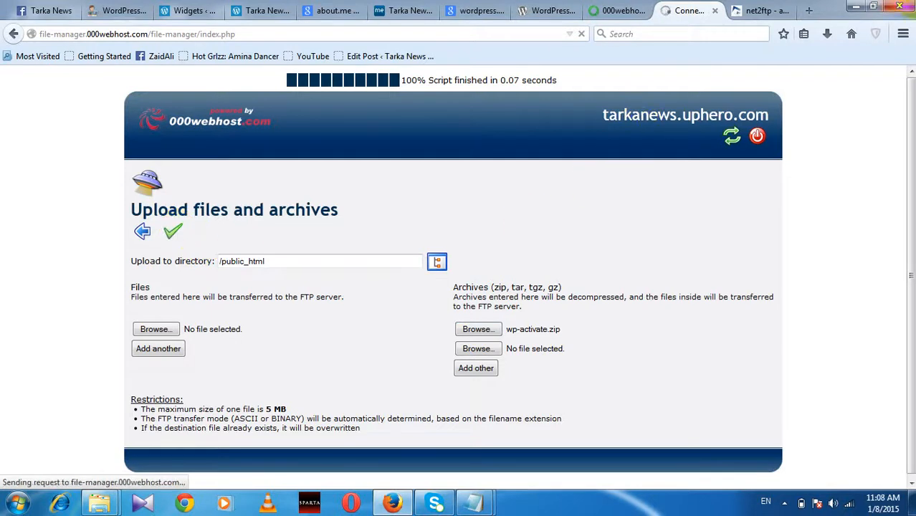
Step: Load the KickassTorrents site ('kat') in a new tab
left_click(808, 12)
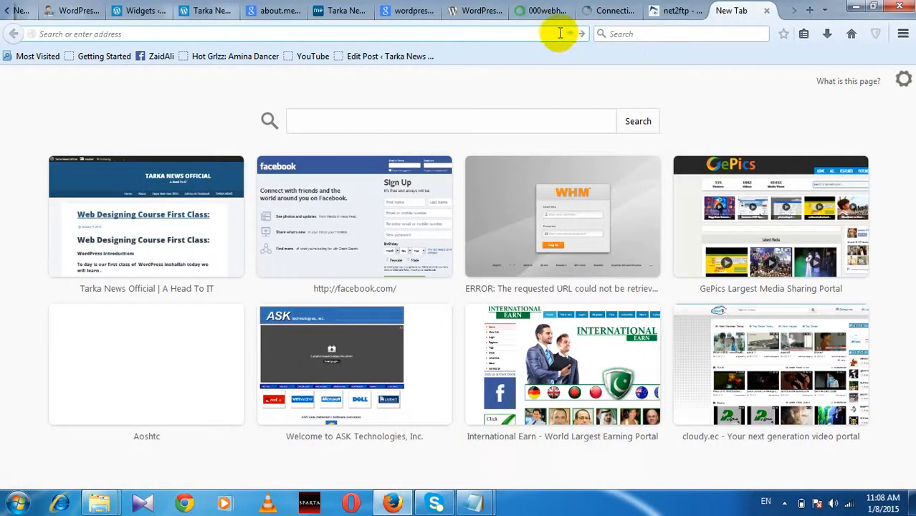
type("kat.ph/")
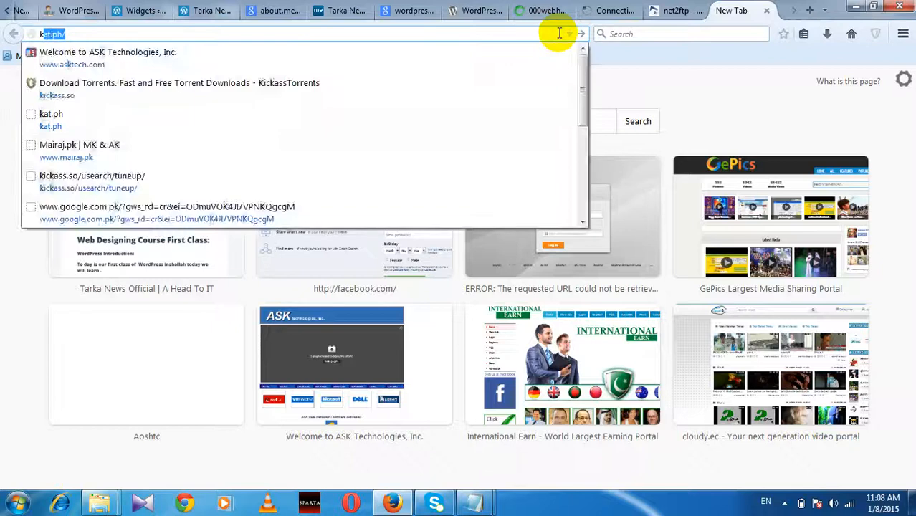
key("Return")
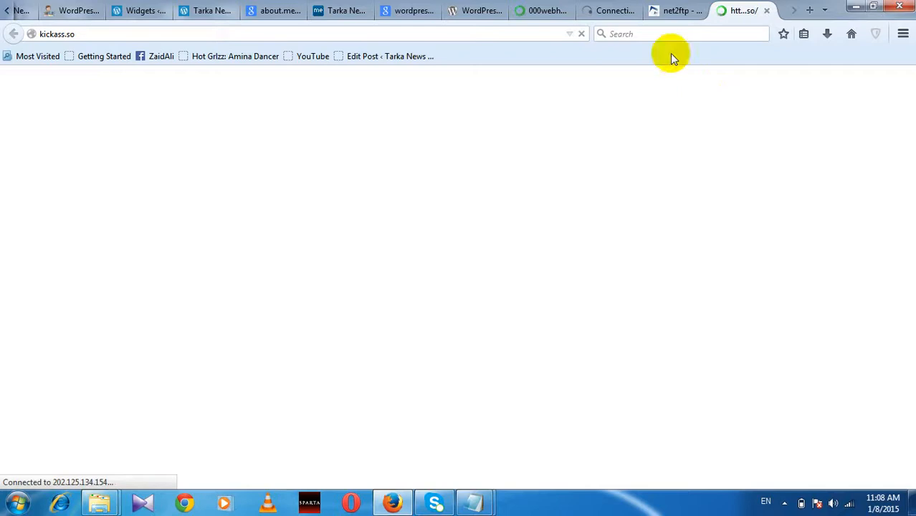
Step: Replace the wordpress.org Google search with 'xaamp local cerver'
left_click(410, 10)
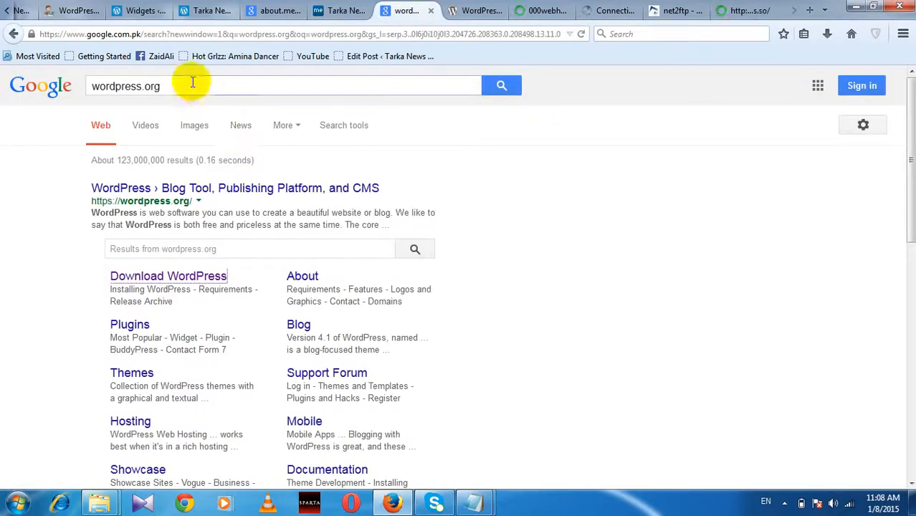
triple_click(96, 88)
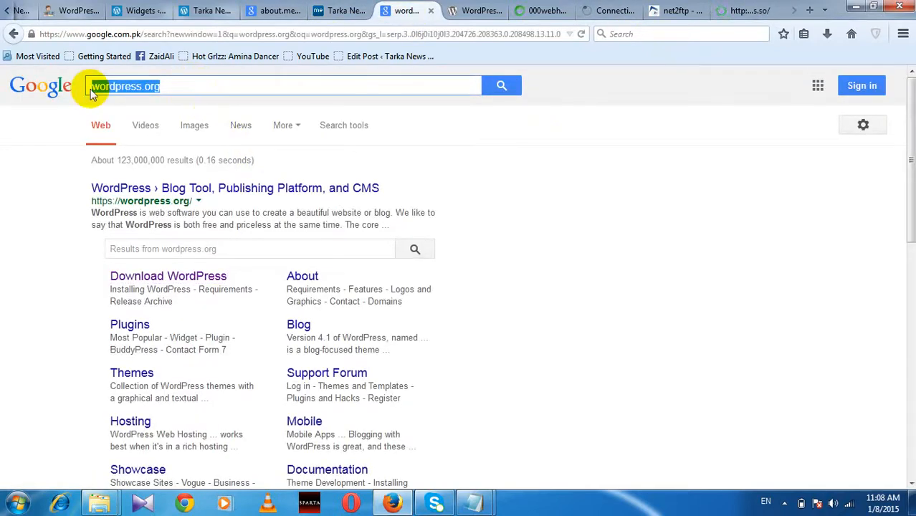
key("BackSpace")
type("xaamp")
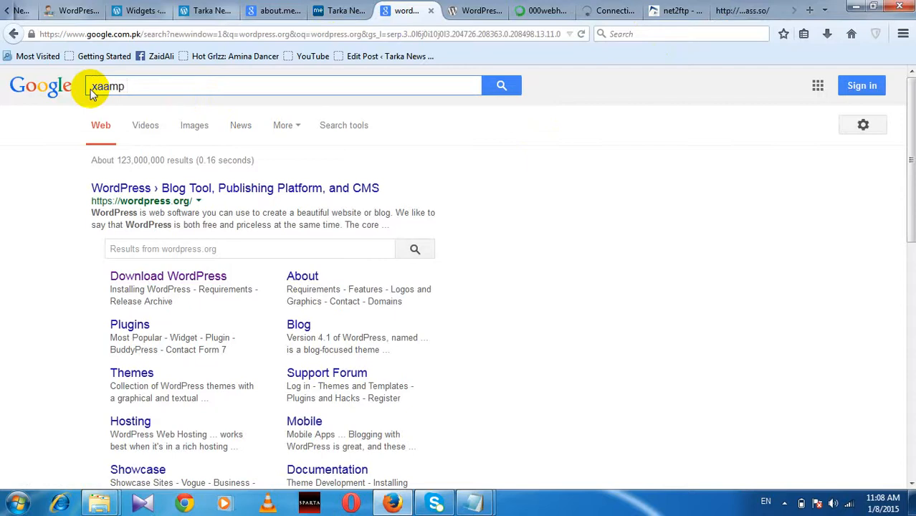
type(" local cerver")
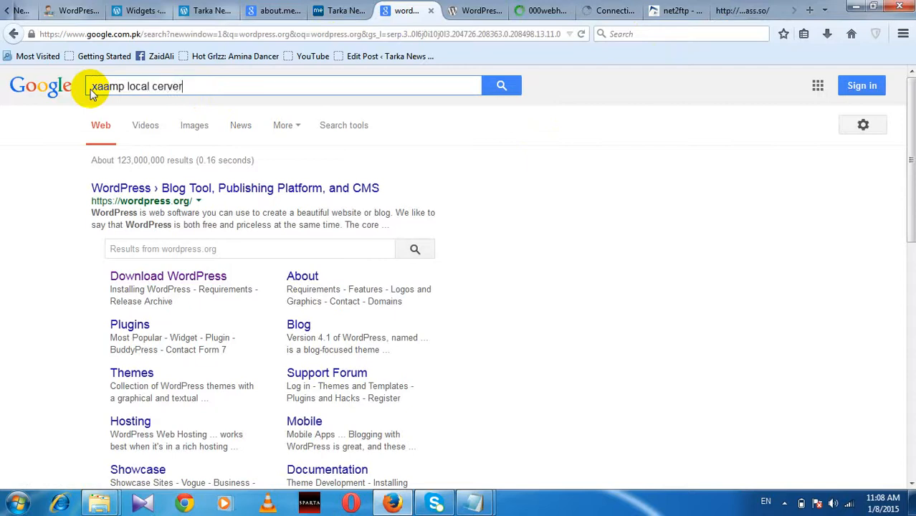
key("Return")
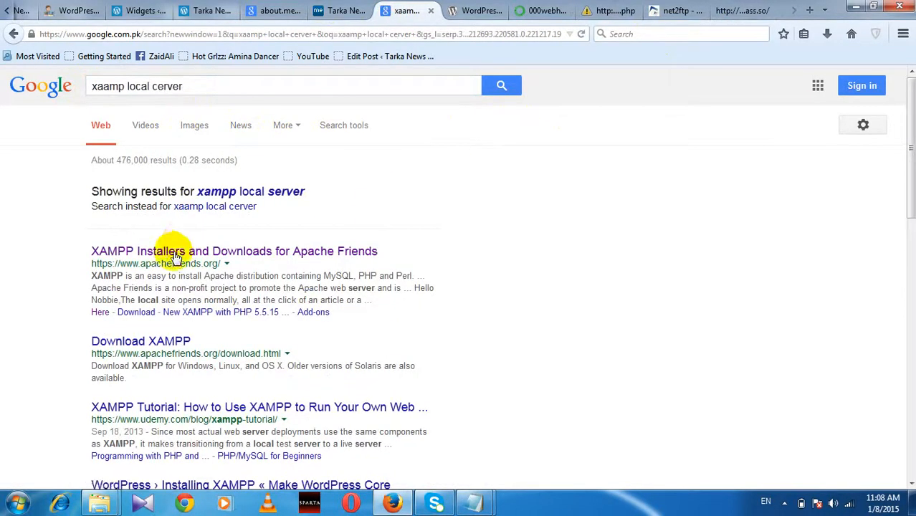
left_click_drag(80, 253, 133, 254)
left_click(37, 254)
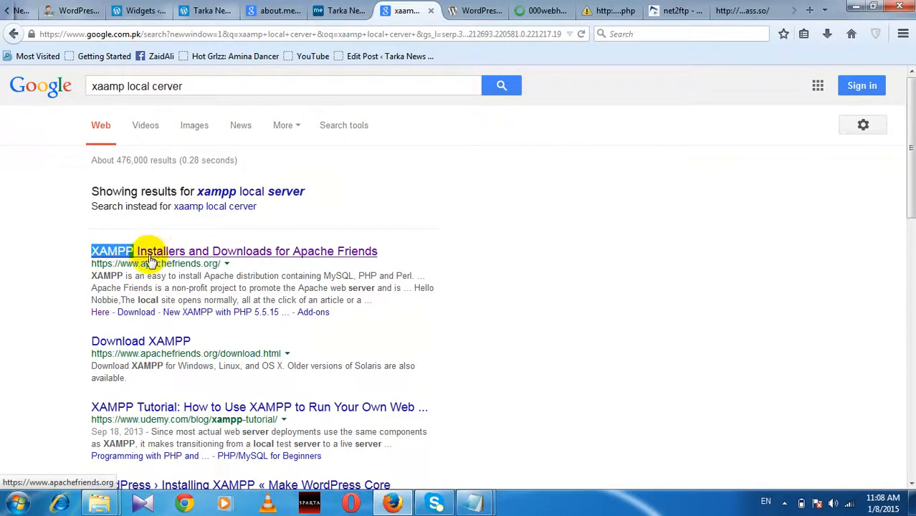
Step: Close the stalled file manager tab and reload kickass.so
left_click(615, 11)
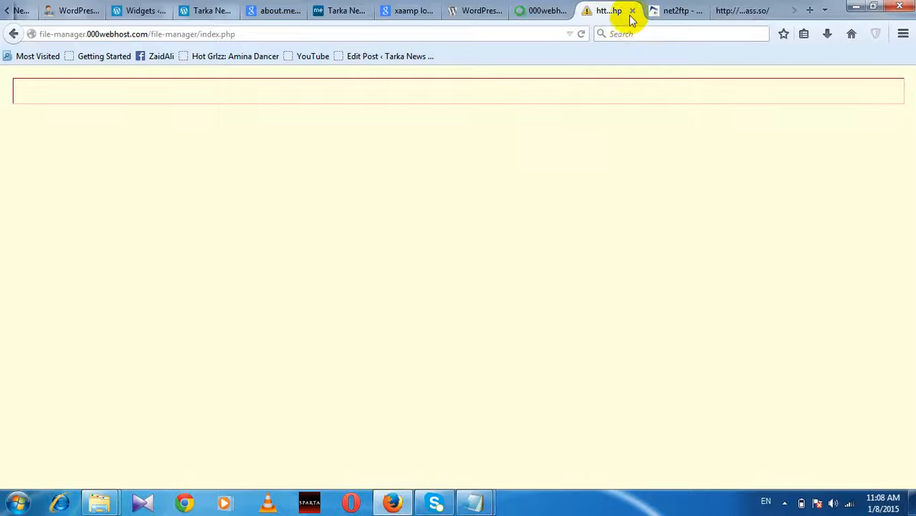
left_click(632, 11)
left_click(669, 10)
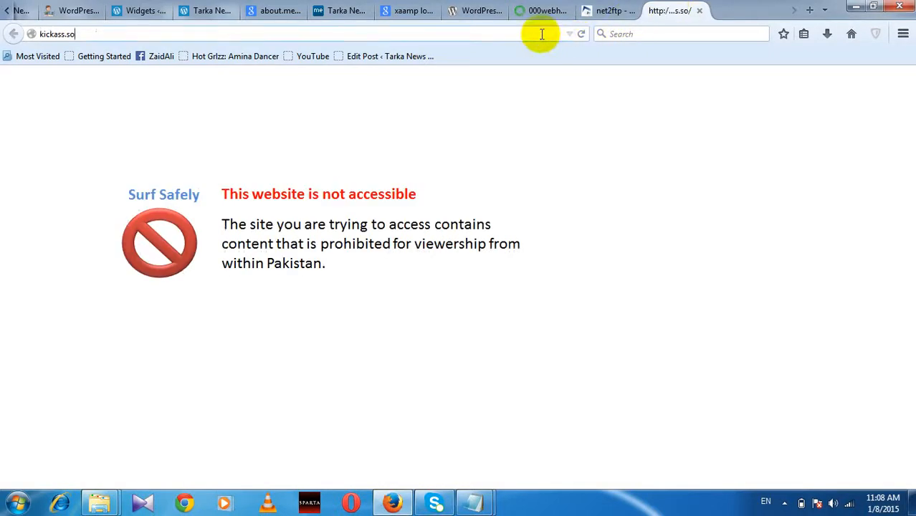
left_click(542, 33)
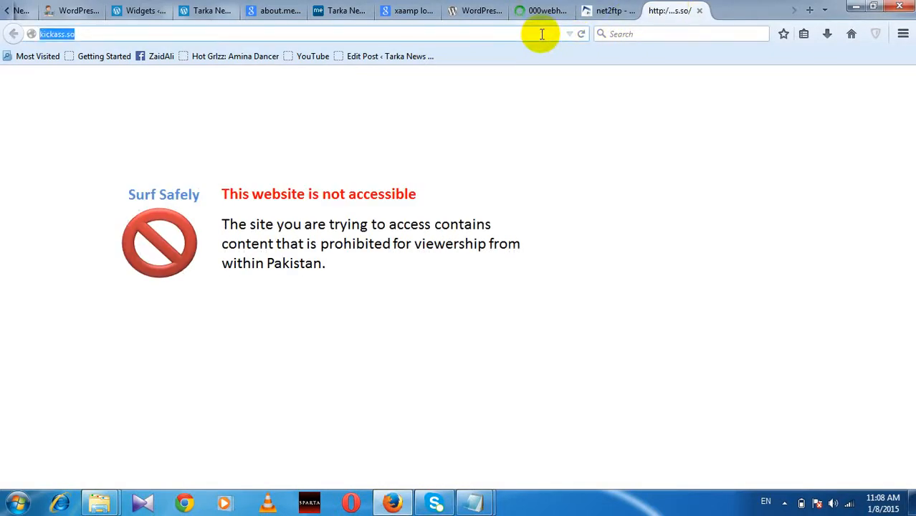
key("Return")
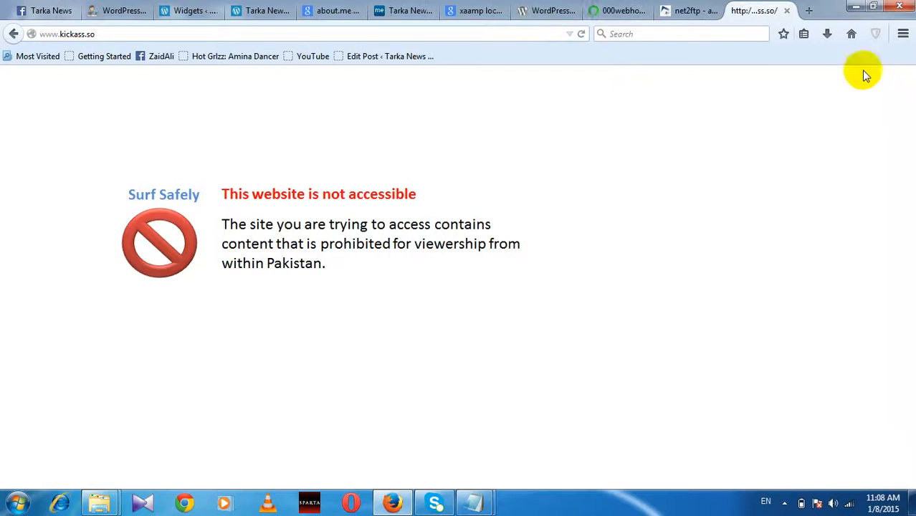
Step: Turn on ZenMate protection and reload kickass.so through the VPN
left_click(875, 34)
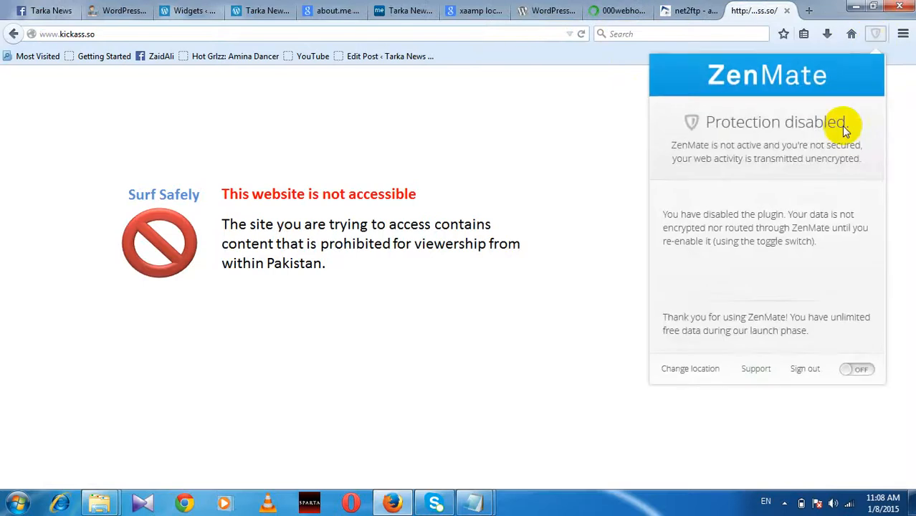
left_click(862, 371)
left_click(337, 28)
left_click(337, 30)
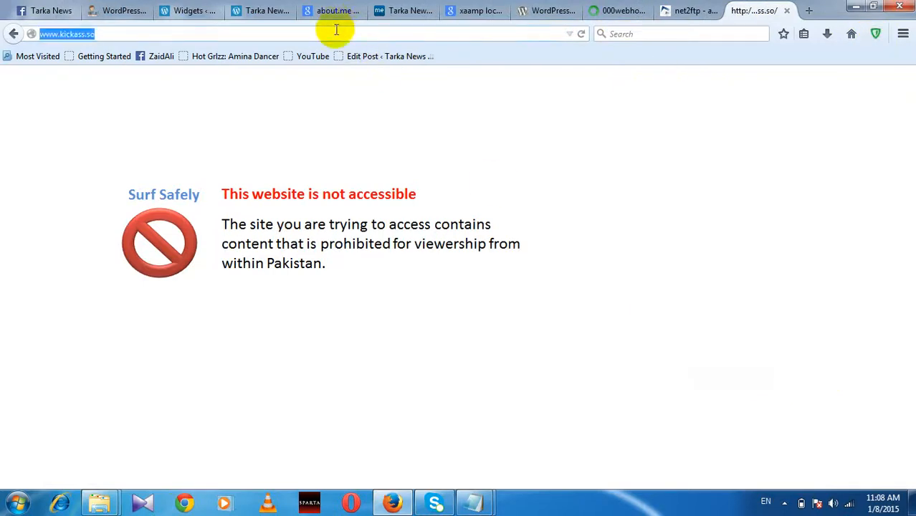
key("Return")
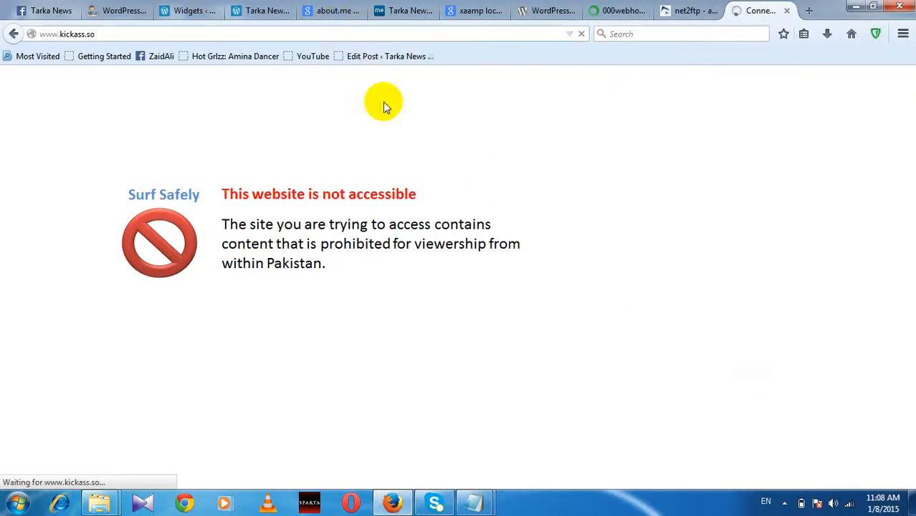
left_click(622, 10)
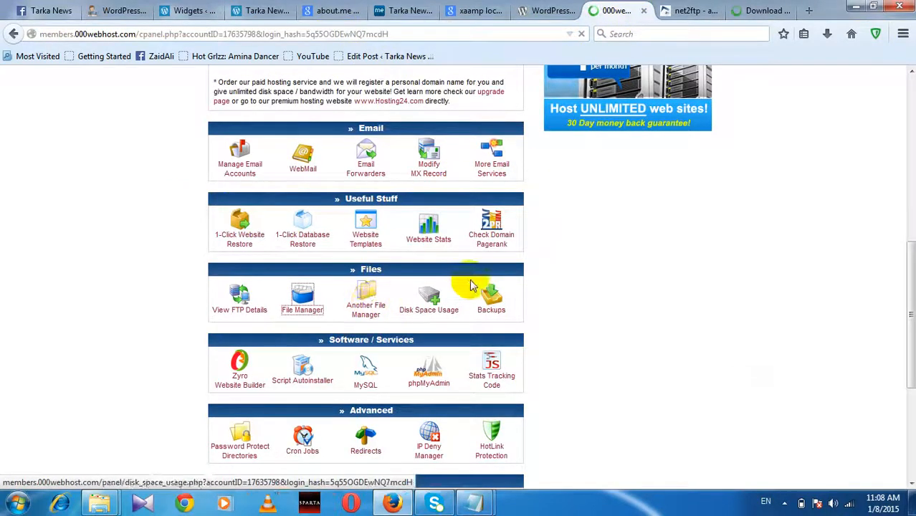
Step: Search KickassTorrents for 'XAMPP'
scroll(470, 284, "up", 2)
scroll(471, 284, "down", 4)
scroll(470, 282, "up", 8)
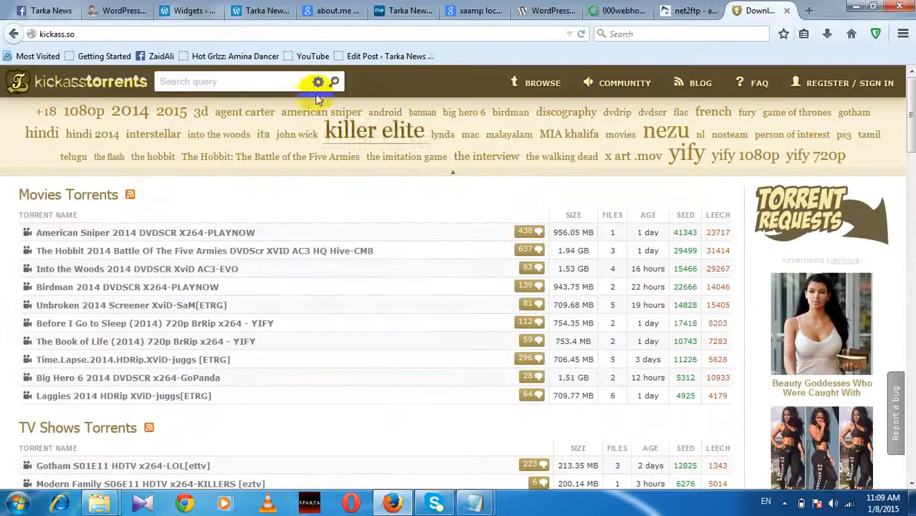
left_click(303, 84)
type("XAMPP")
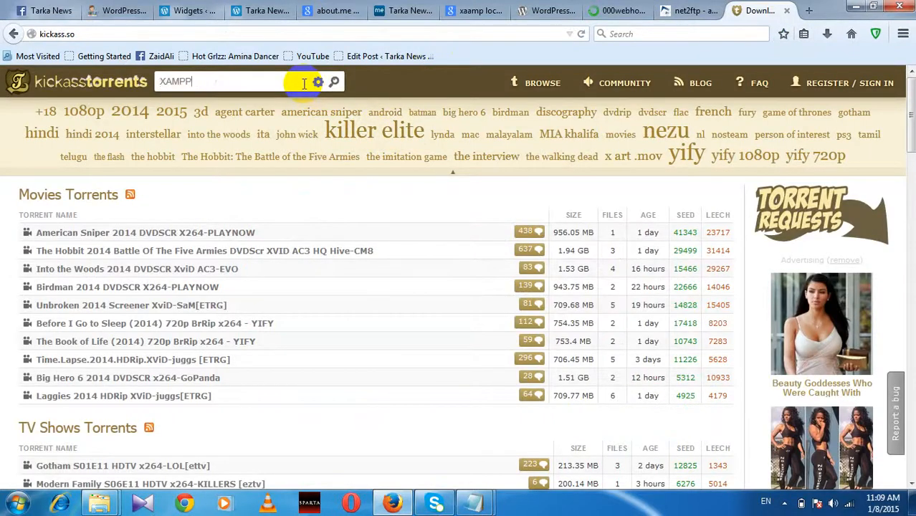
key("Return")
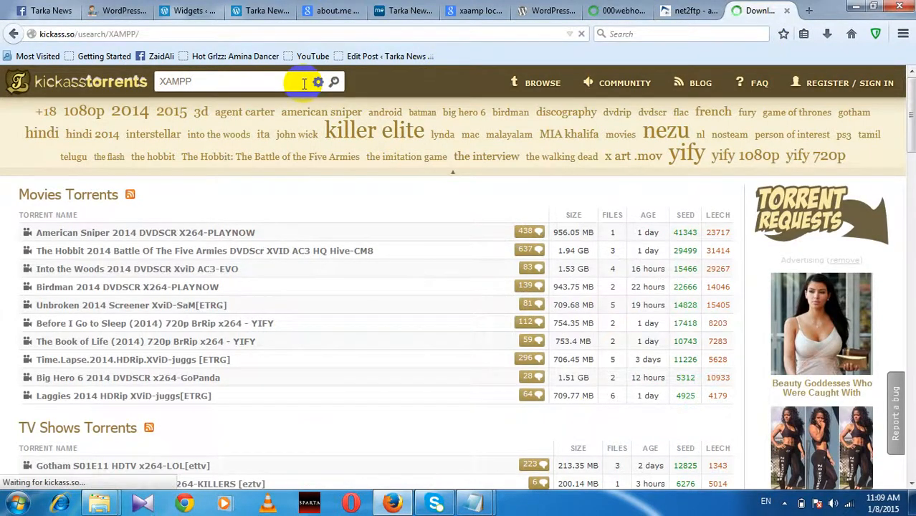
scroll(240, 351, "down", 5)
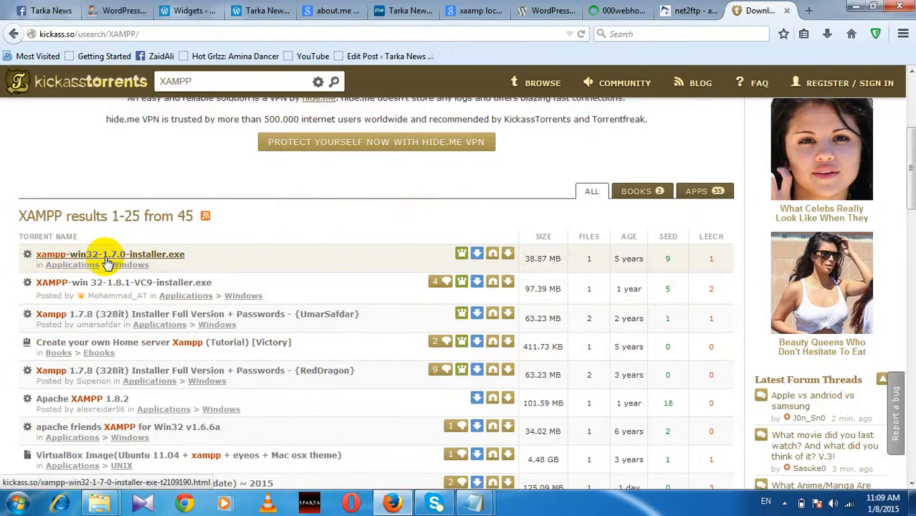
Step: Add the xampp-win32-1.7.0-installer.exe torrent to uTorrent and start downloading
left_click(508, 256)
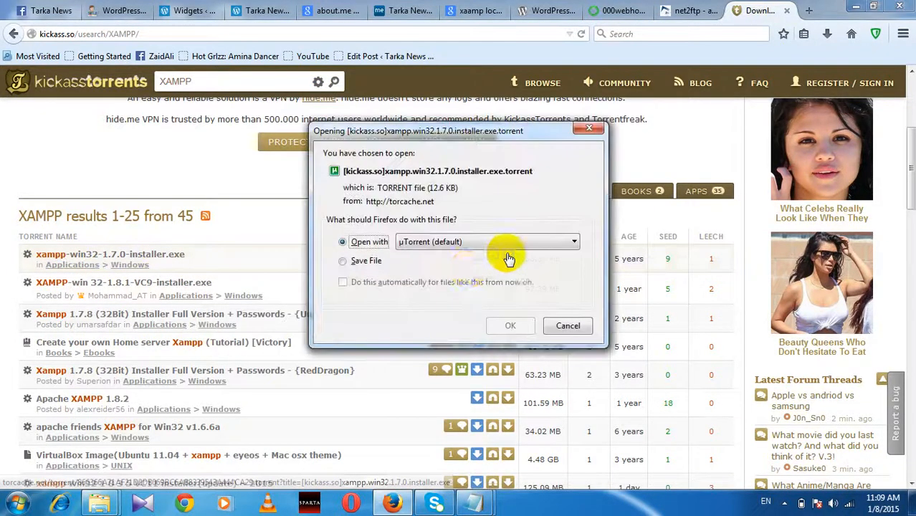
left_click(496, 320)
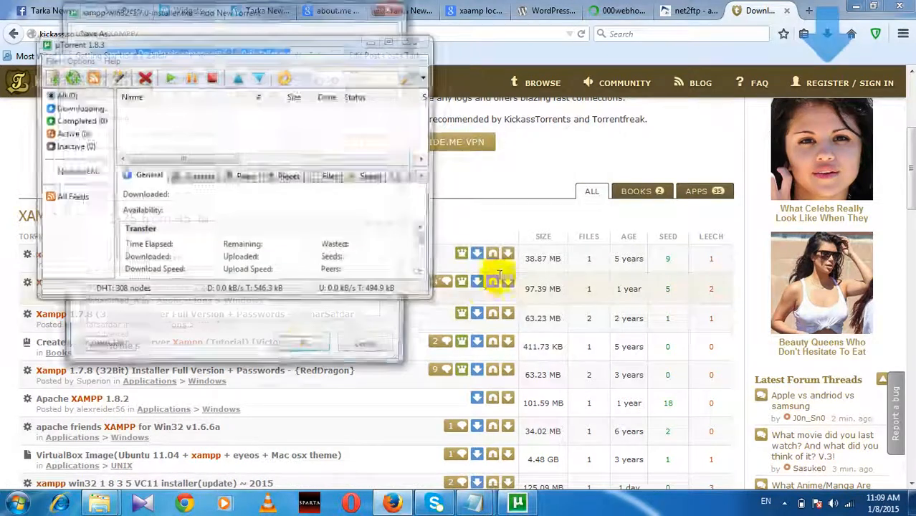
left_click(308, 349)
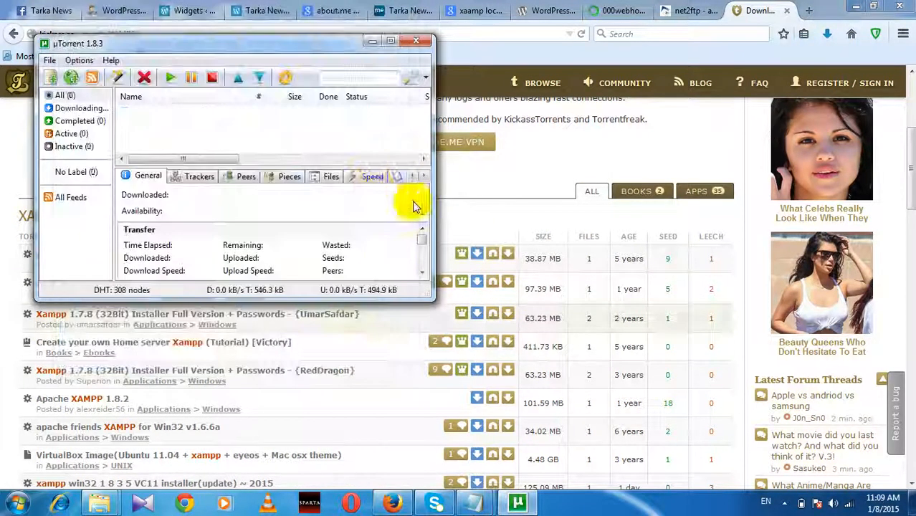
left_click(427, 45)
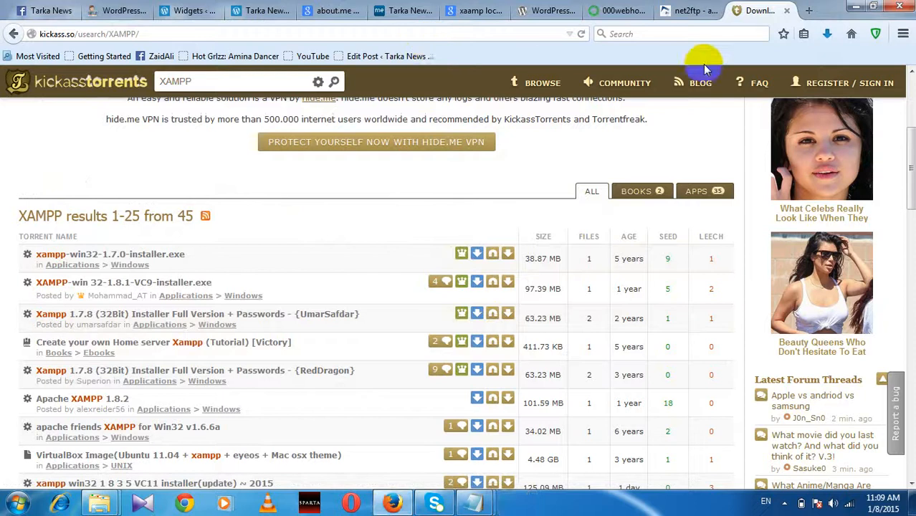
Step: Close the KickassTorrents, net2ftp, 000webhost, WordPress download, Google search and about.me tabs
left_click(786, 11)
left_click(786, 12)
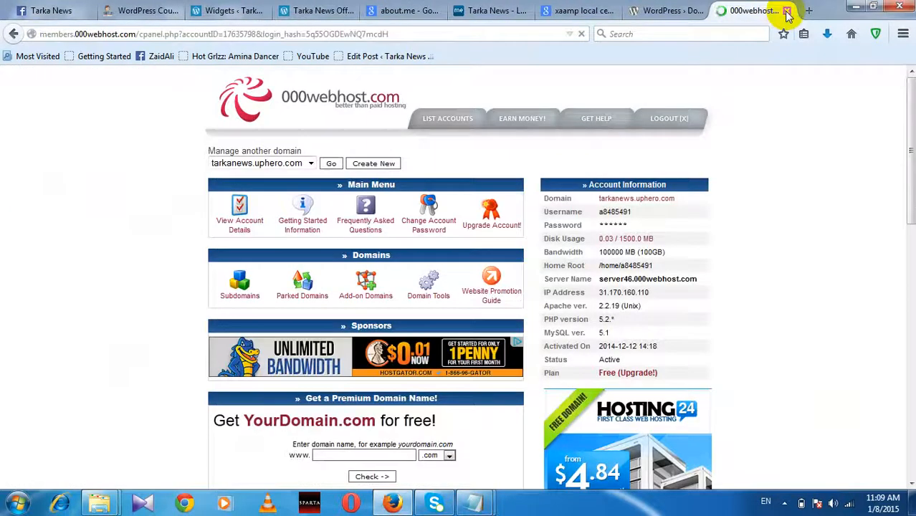
left_click(786, 12)
left_click(787, 11)
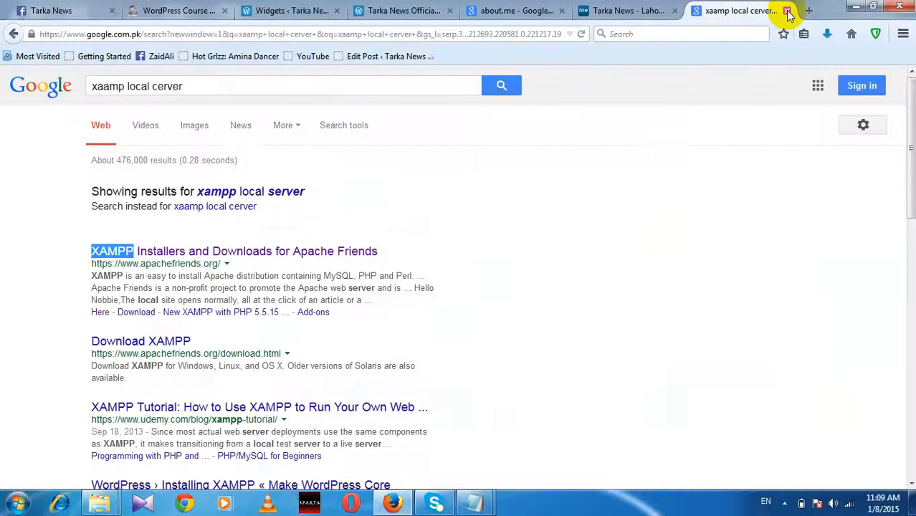
left_click(786, 12)
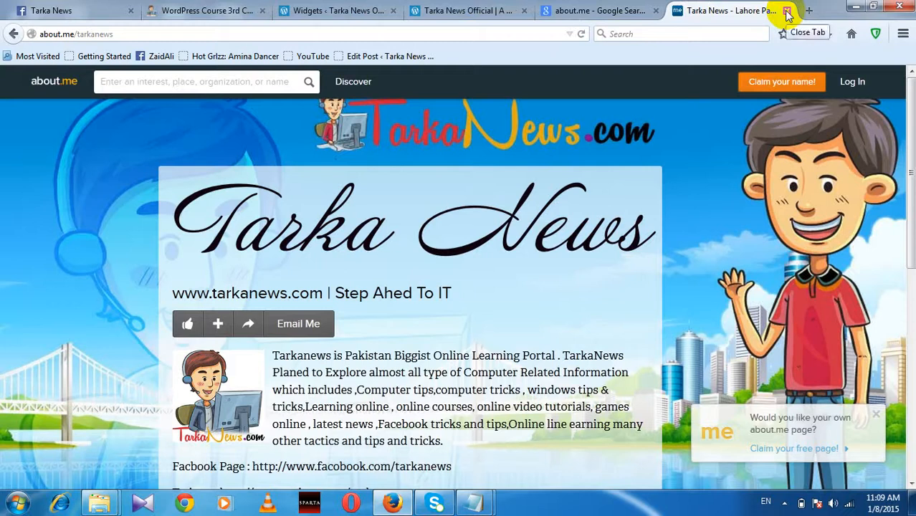
left_click(535, 33)
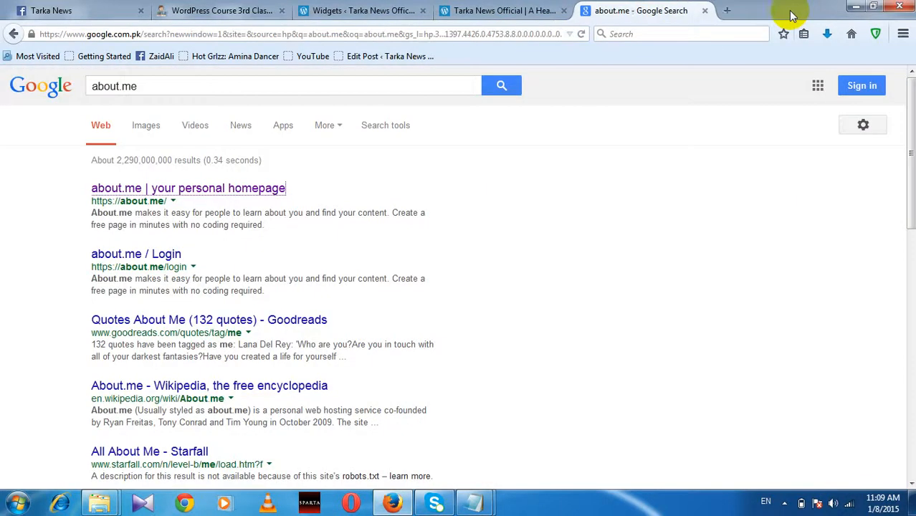
left_click(786, 10)
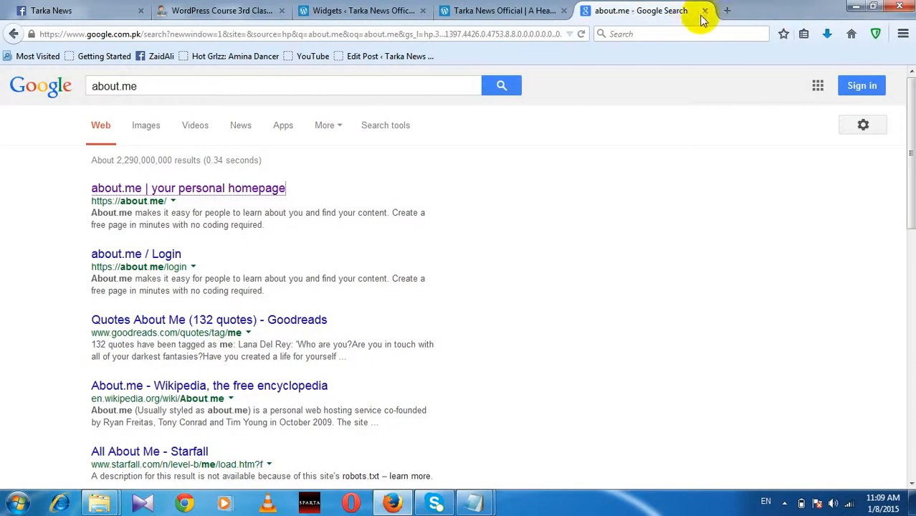
left_click(705, 11)
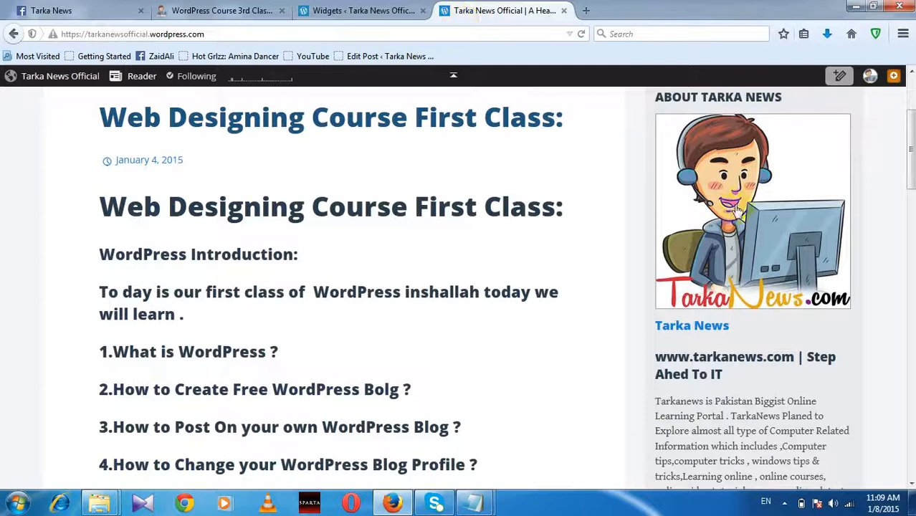
scroll(736, 211, "down", 10)
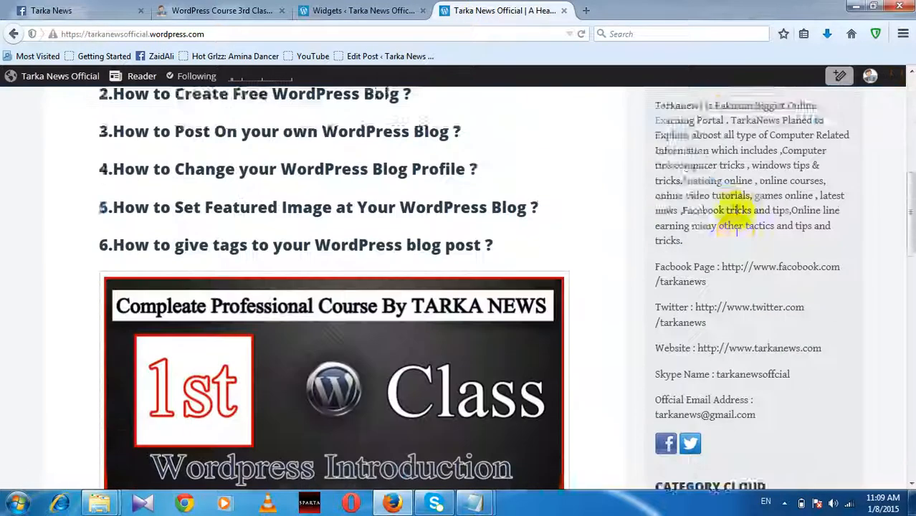